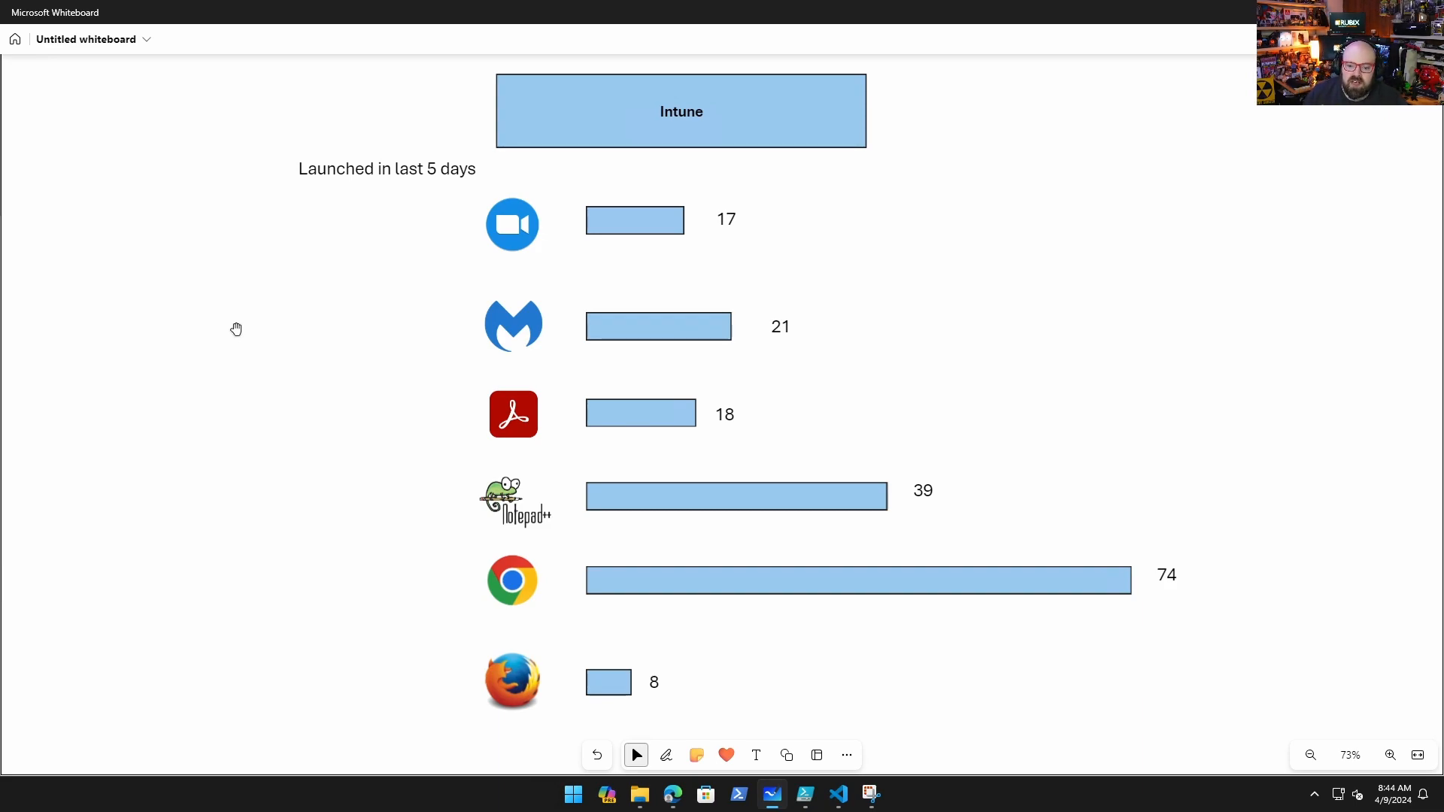
Switch from the whiteboard to the browser and read through the LinkedIn article on application inventory and usage reports in LogAnalytics.
{"action": "left_click_drag", "start_coordinate": [1063, 404], "coordinate": [977, 398]}
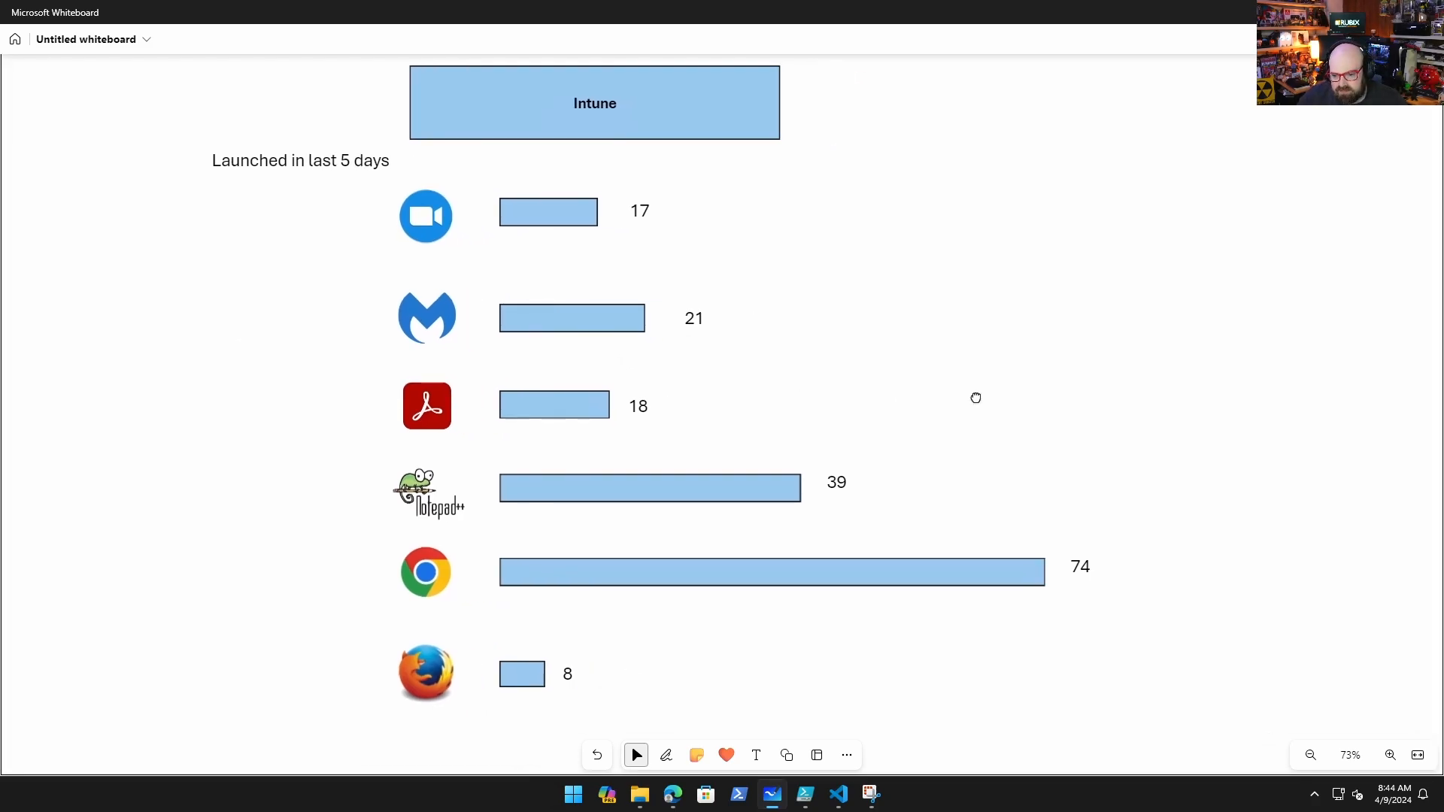
{"action": "key", "text": "alt+Tab"}
{"action": "scroll", "coordinate": [573, 511], "scroll_direction": "up", "scroll_amount": 10}
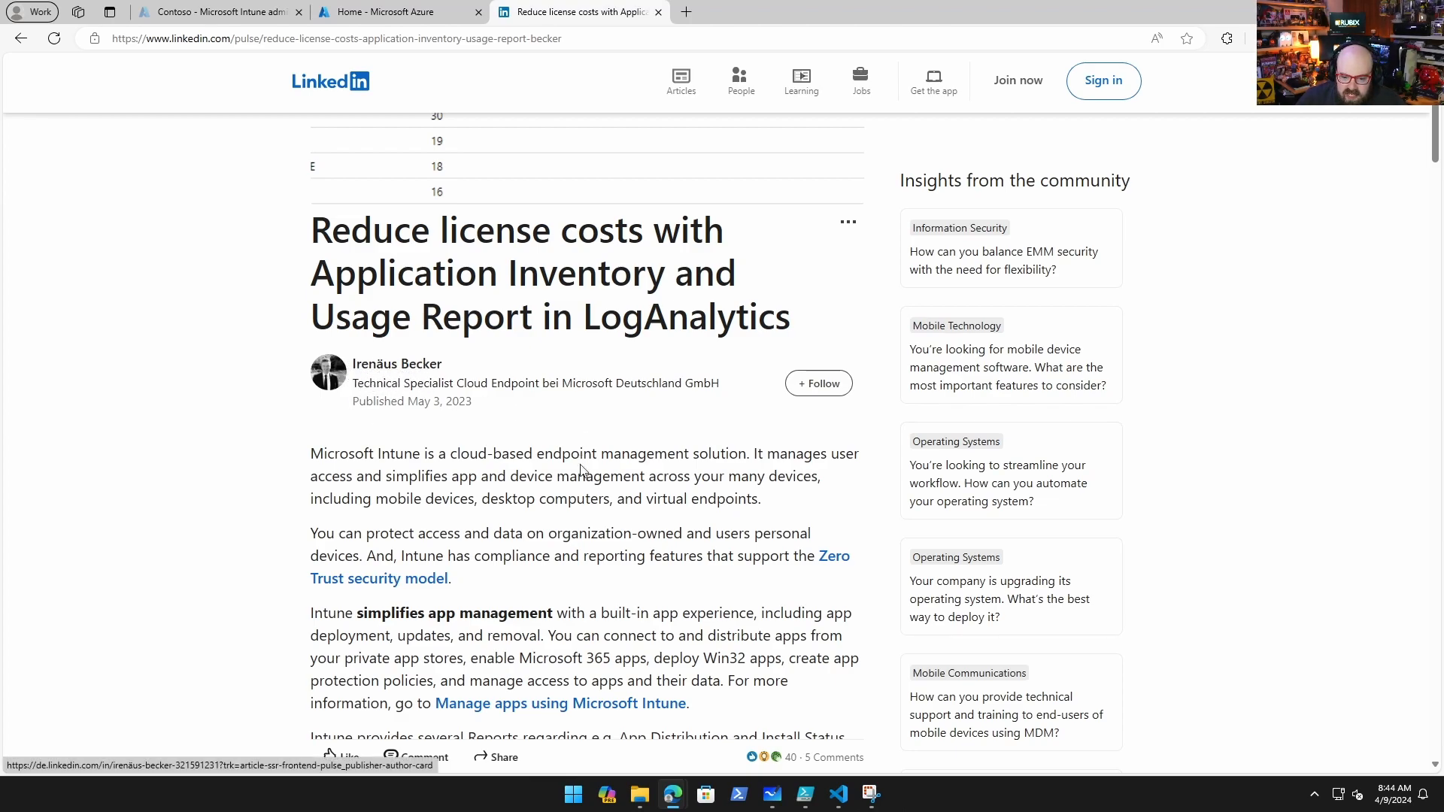
{"action": "scroll", "coordinate": [453, 419], "scroll_direction": "up", "scroll_amount": 3}
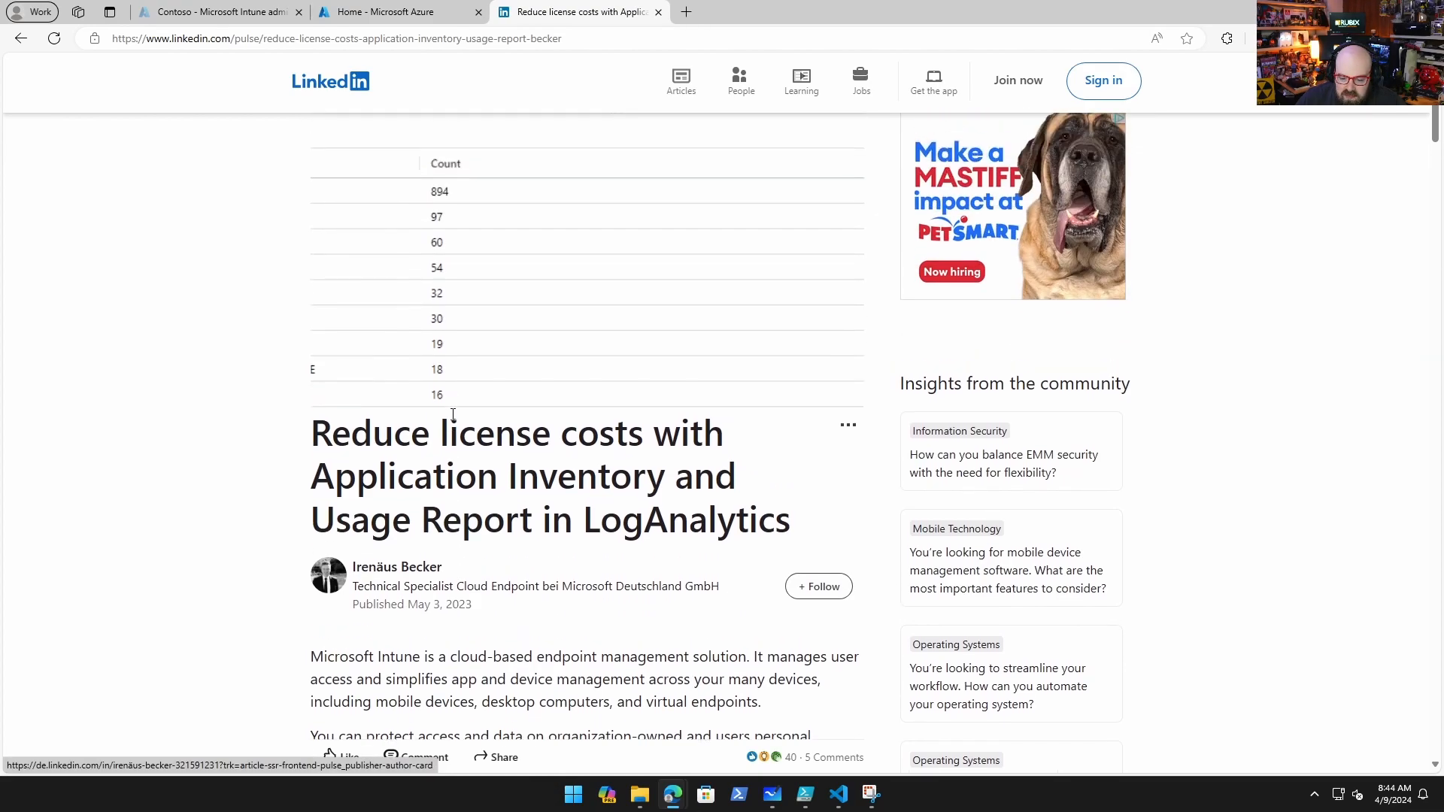
{"action": "scroll", "coordinate": [454, 419], "scroll_direction": "down", "scroll_amount": 2}
{"action": "scroll", "coordinate": [453, 420], "scroll_direction": "down", "scroll_amount": 4}
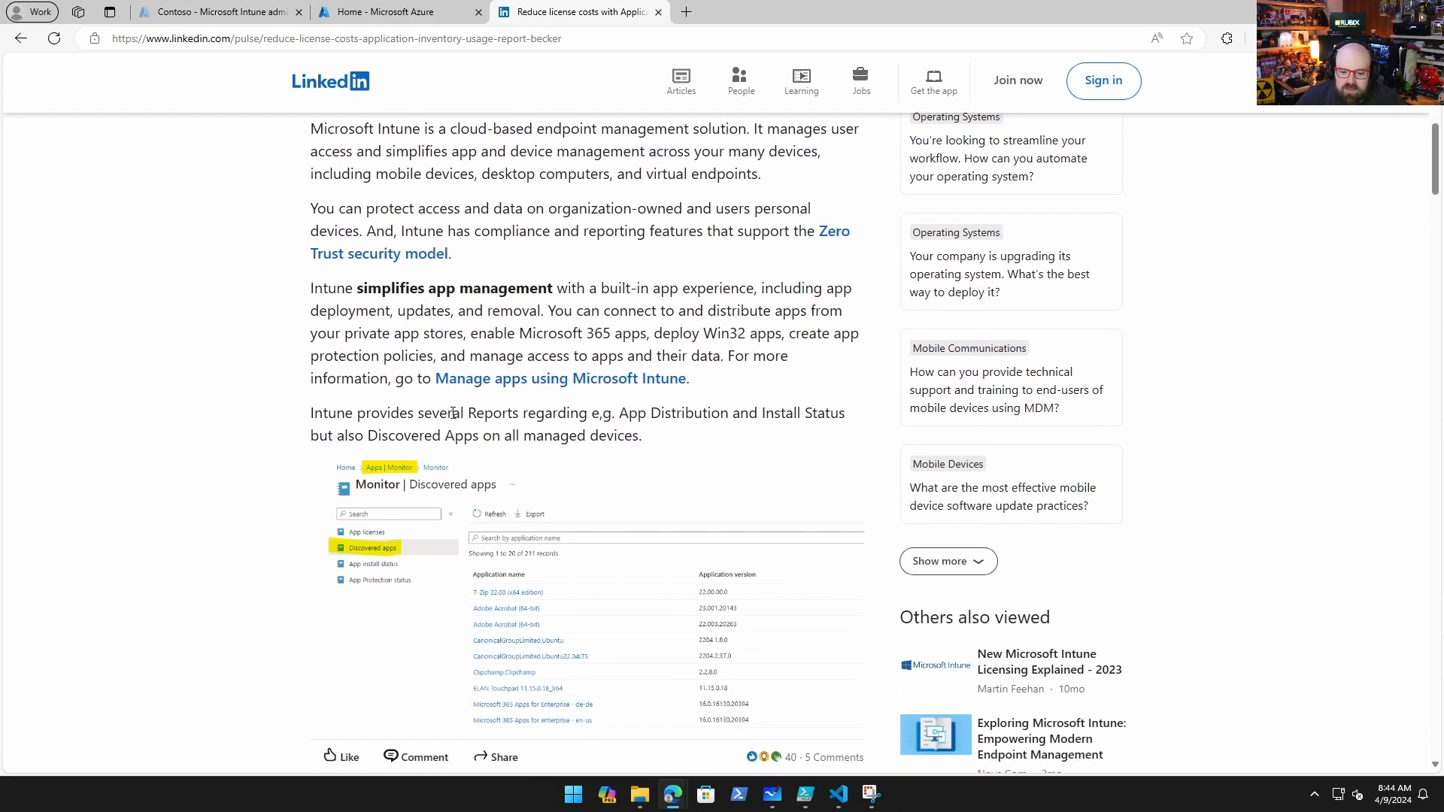
{"action": "scroll", "coordinate": [451, 417], "scroll_direction": "down", "scroll_amount": 1}
{"action": "scroll", "coordinate": [452, 417], "scroll_direction": "down", "scroll_amount": 1}
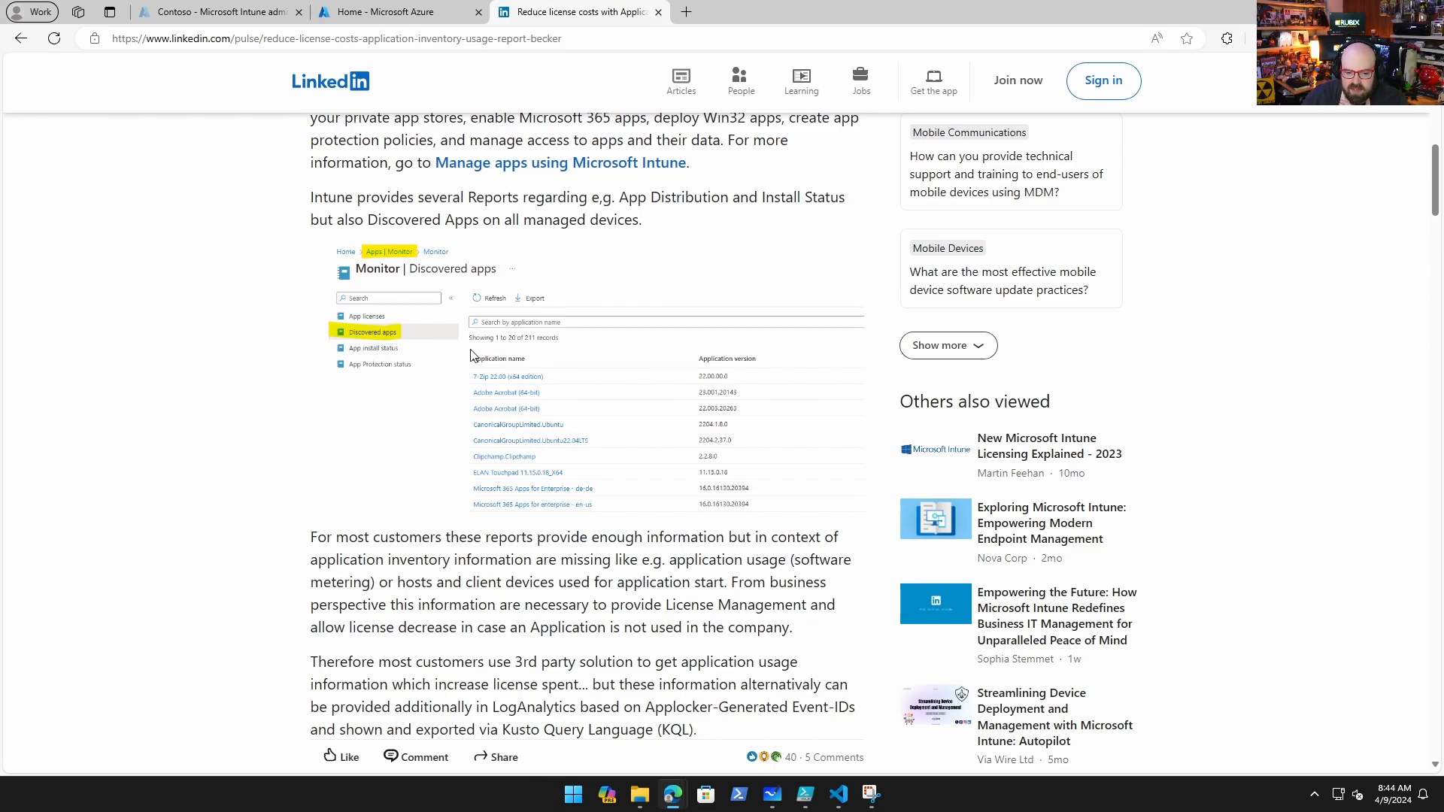
{"action": "scroll", "coordinate": [634, 396], "scroll_direction": "down", "scroll_amount": 8}
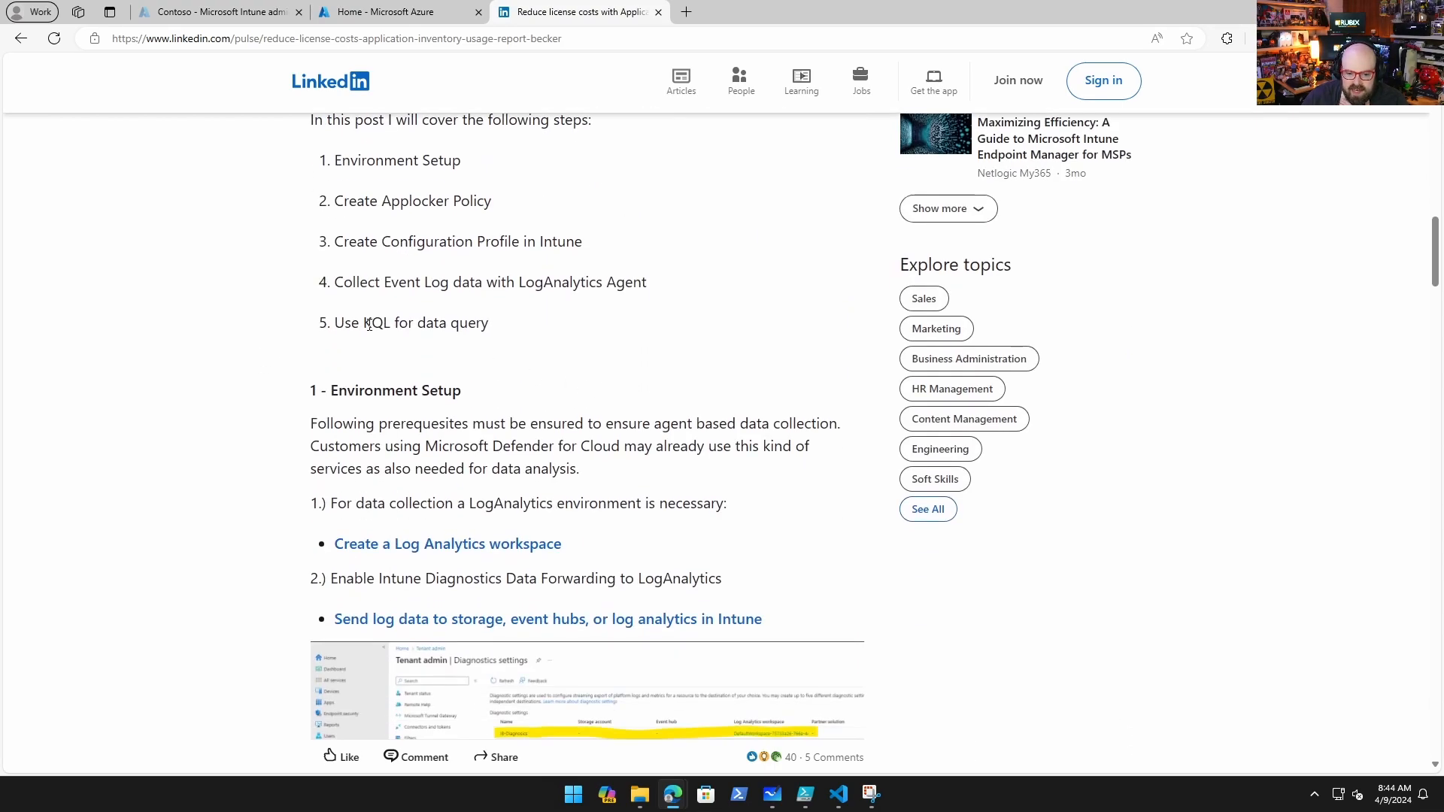
{"action": "scroll", "coordinate": [383, 333], "scroll_direction": "up", "scroll_amount": 1}
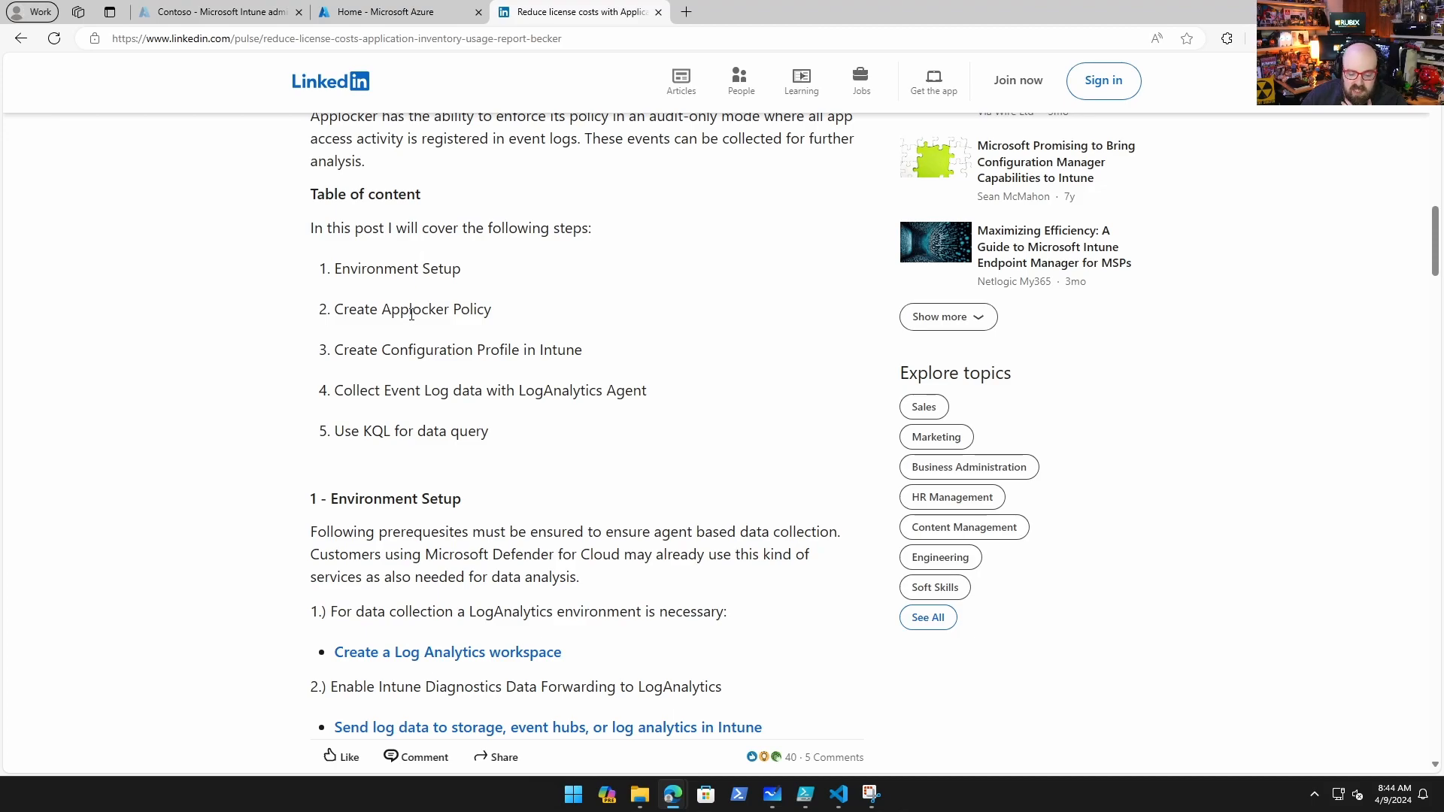
{"action": "scroll", "coordinate": [444, 328], "scroll_direction": "down", "scroll_amount": 4}
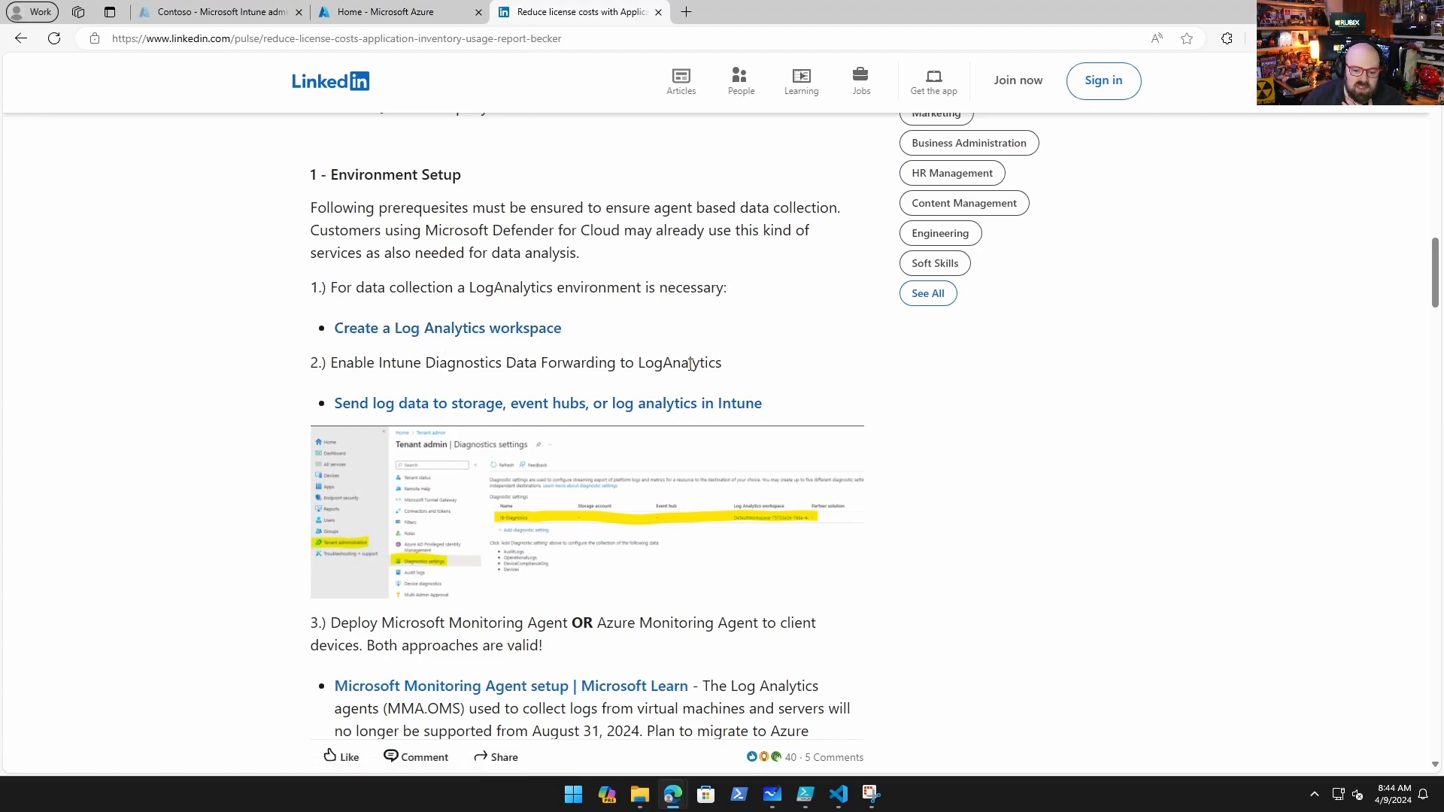
{"action": "scroll", "coordinate": [451, 342], "scroll_direction": "down", "scroll_amount": 20}
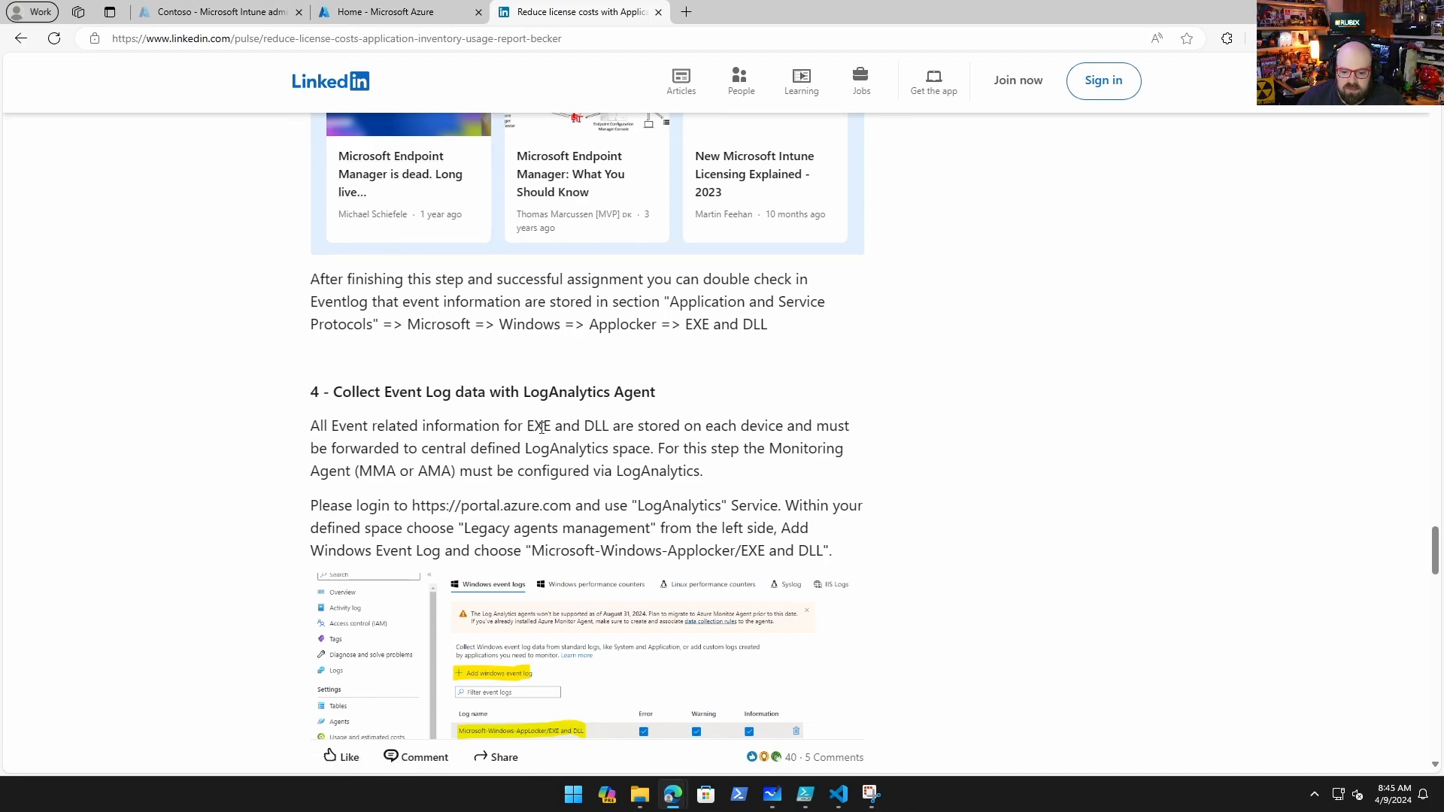
Check the tenant's subscriptions in the Azure portal and return to the portal home page.
{"action": "key", "text": "ctrl+shift+Tab"}
{"action": "left_click", "coordinate": [444, 186]}
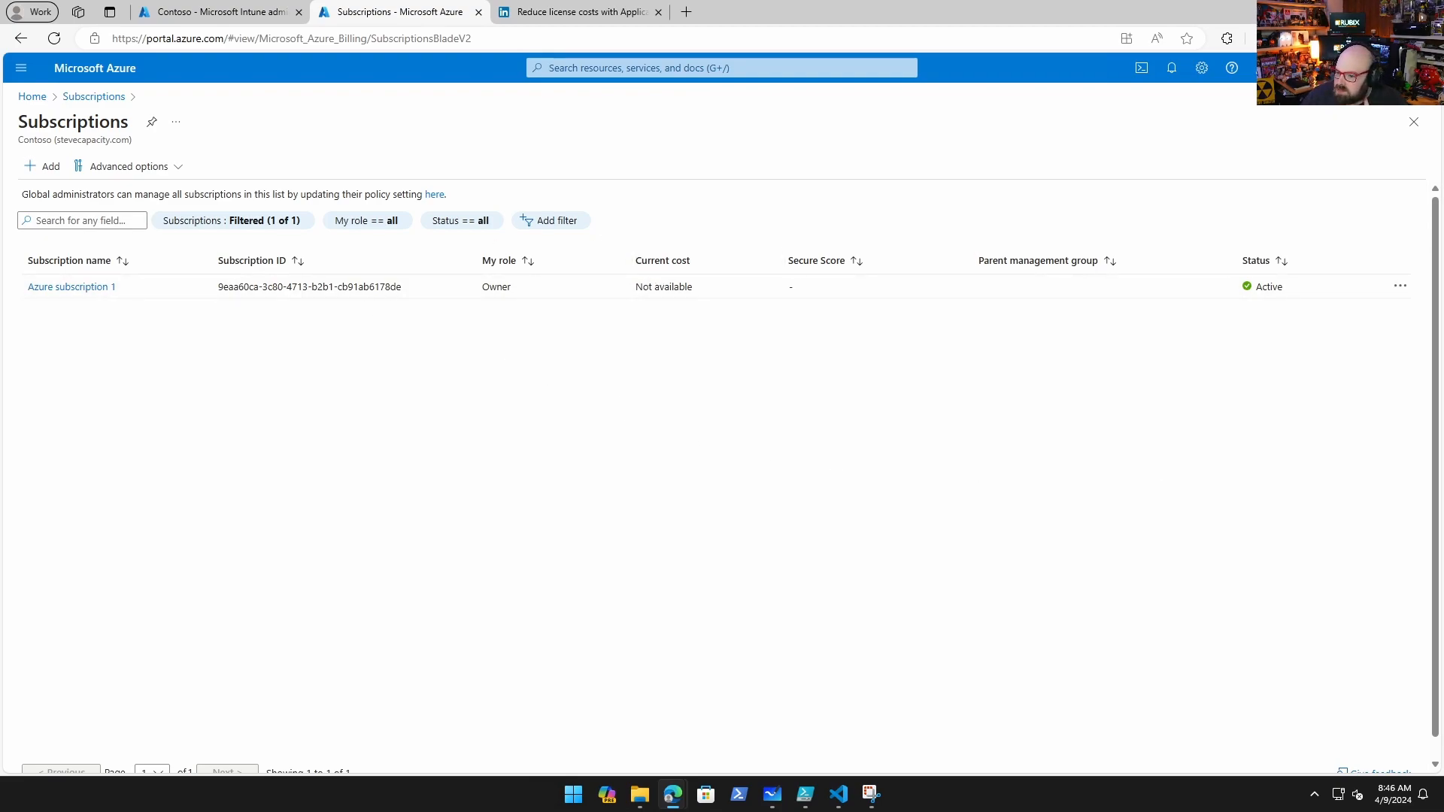
{"action": "key", "text": "alt+Left"}
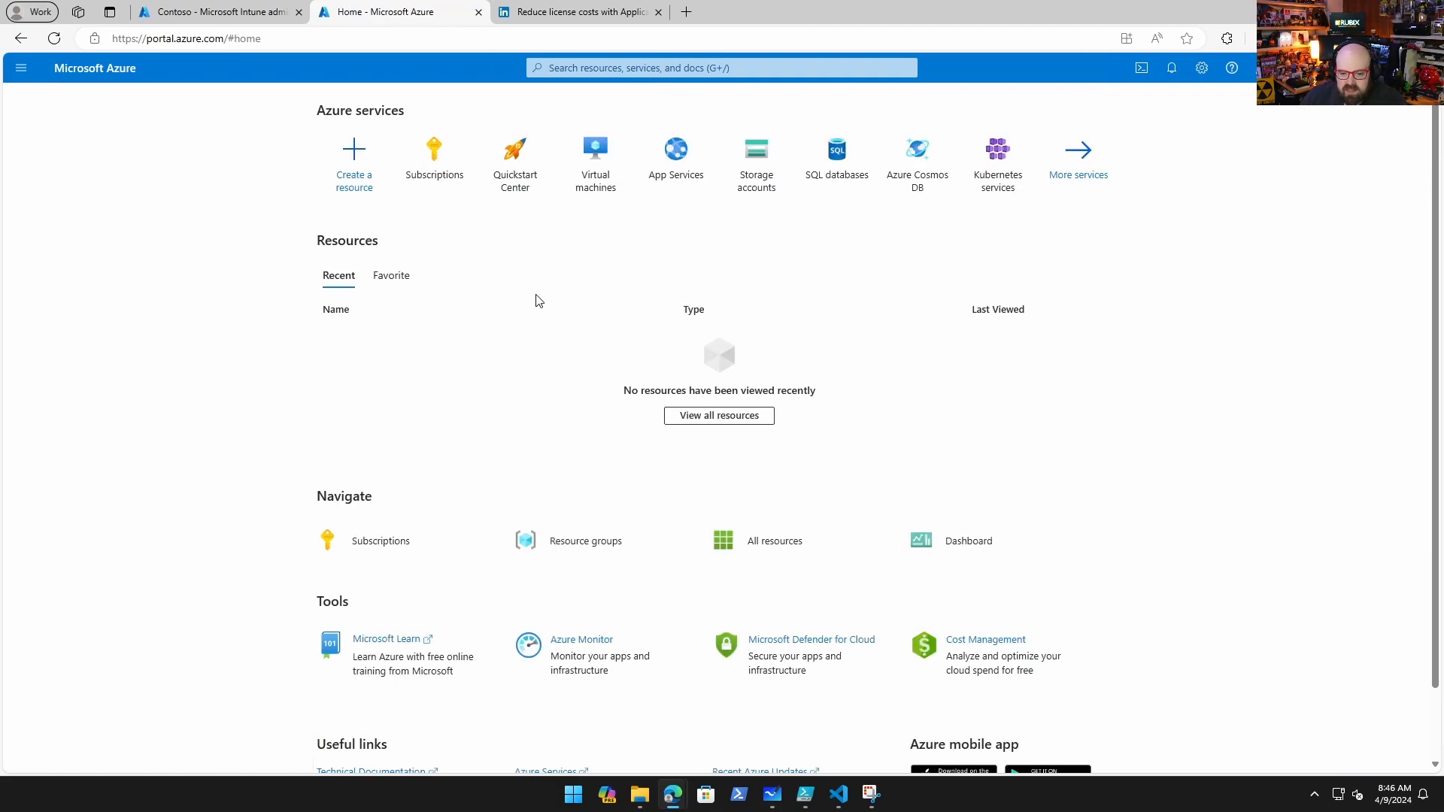
Search the Azure portal for "log ana", open Log Analytics workspaces and start creating a workspace.
{"action": "left_click", "coordinate": [648, 69]}
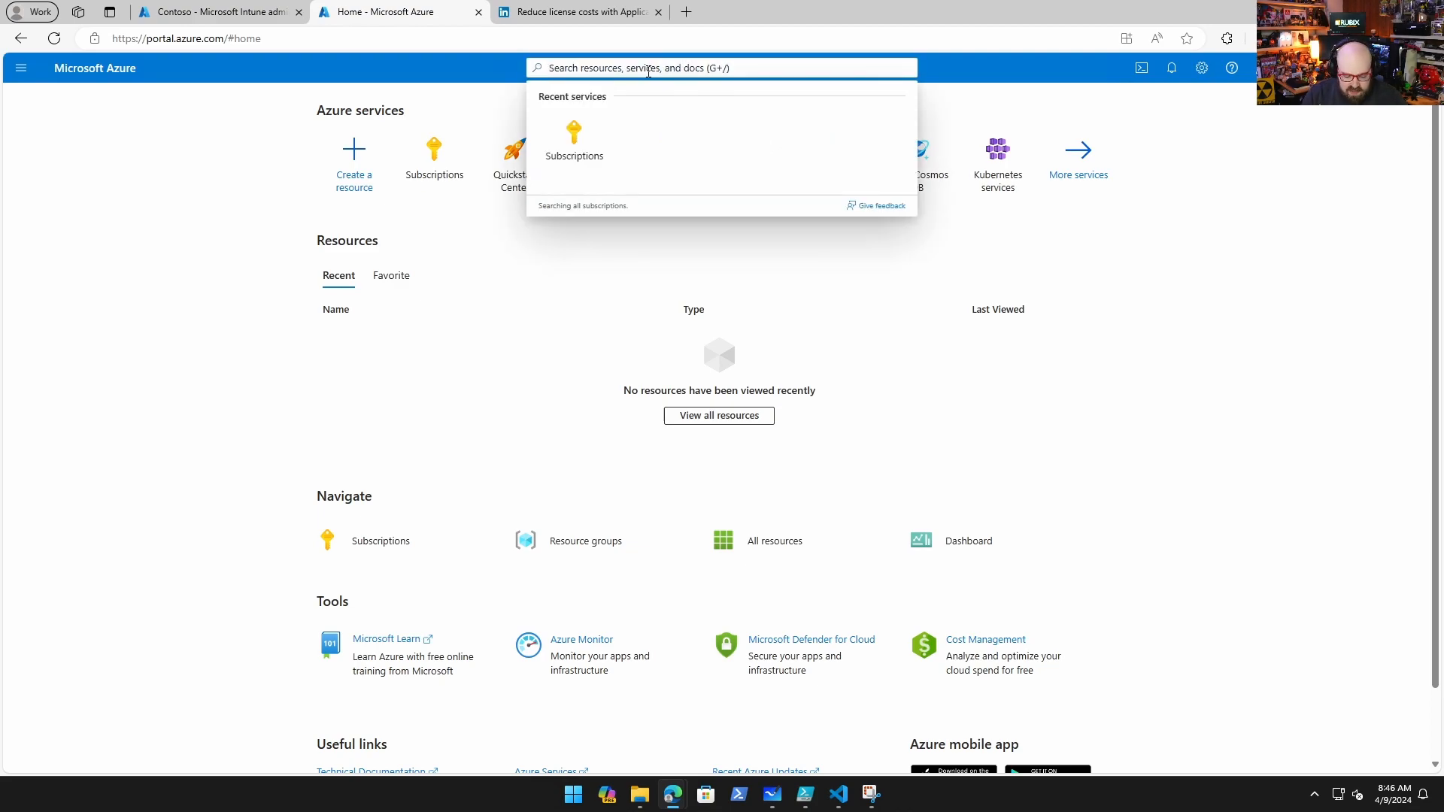
{"action": "type", "text": "log ana"}
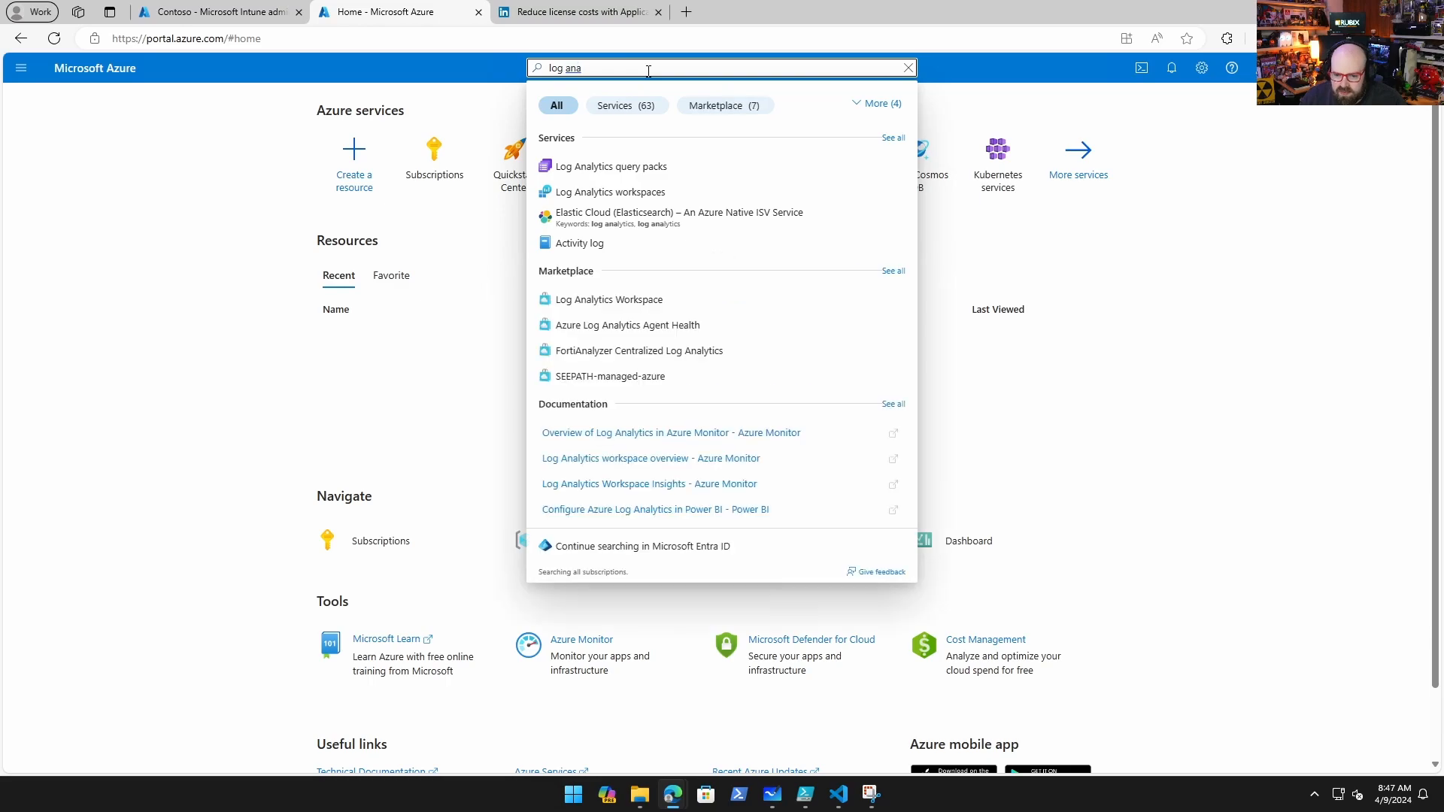
{"action": "left_click", "coordinate": [628, 193]}
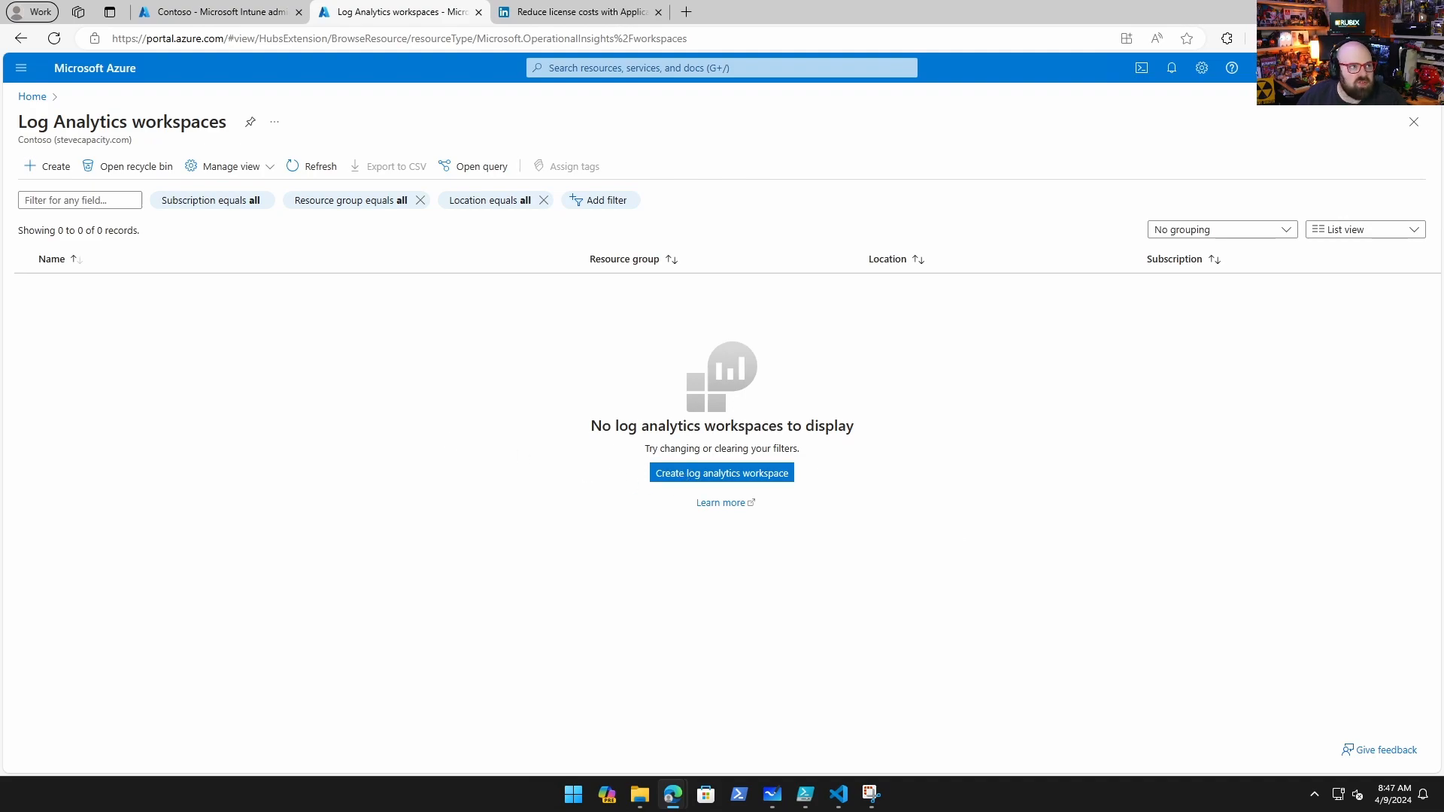
{"action": "left_click", "coordinate": [713, 478]}
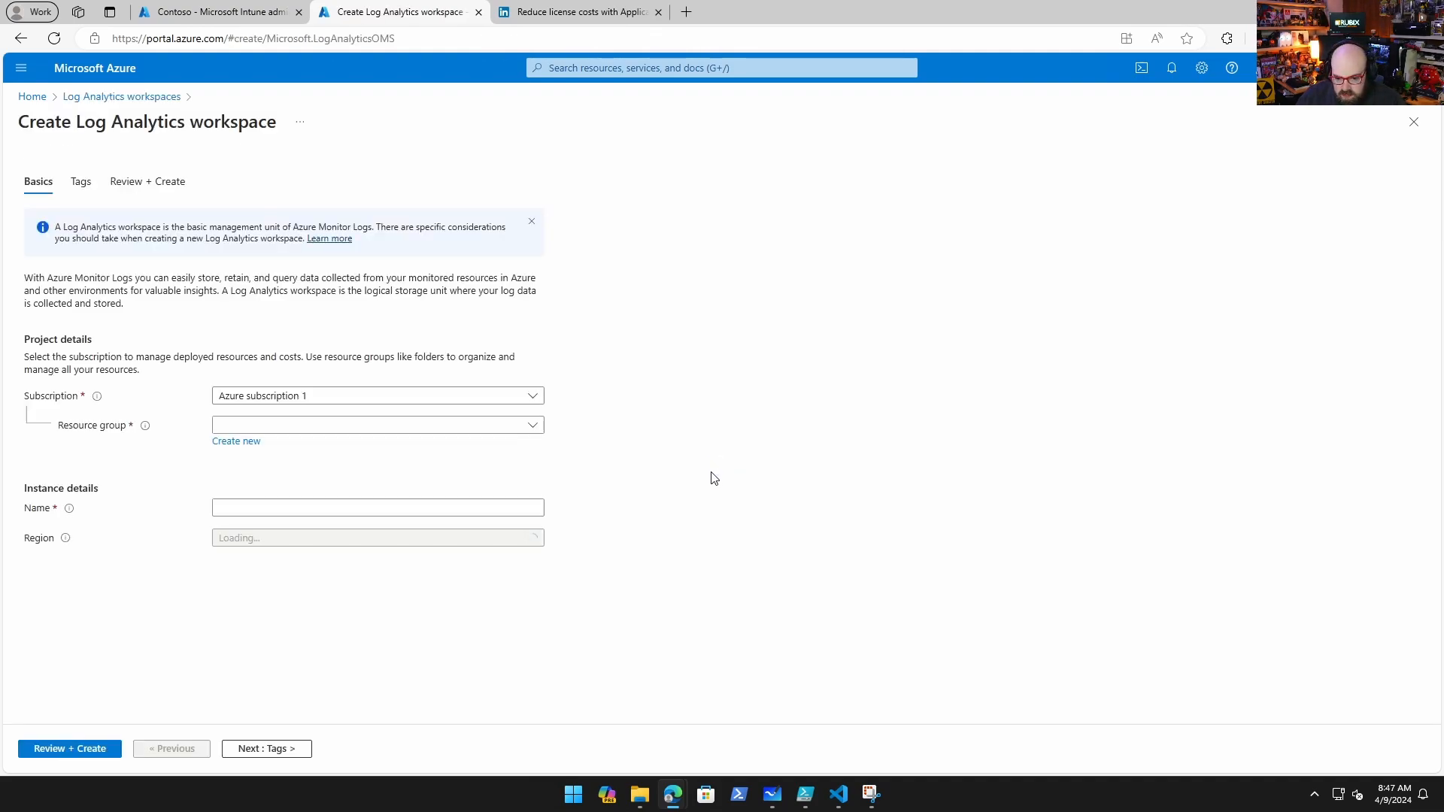
Keep Azure subscription 1 for the workspace and create a new resource group named RSG-LOGS-001.
{"action": "left_click", "coordinate": [263, 396]}
{"action": "left_click", "coordinate": [245, 397]}
{"action": "left_click", "coordinate": [250, 424]}
{"action": "left_click", "coordinate": [250, 423]}
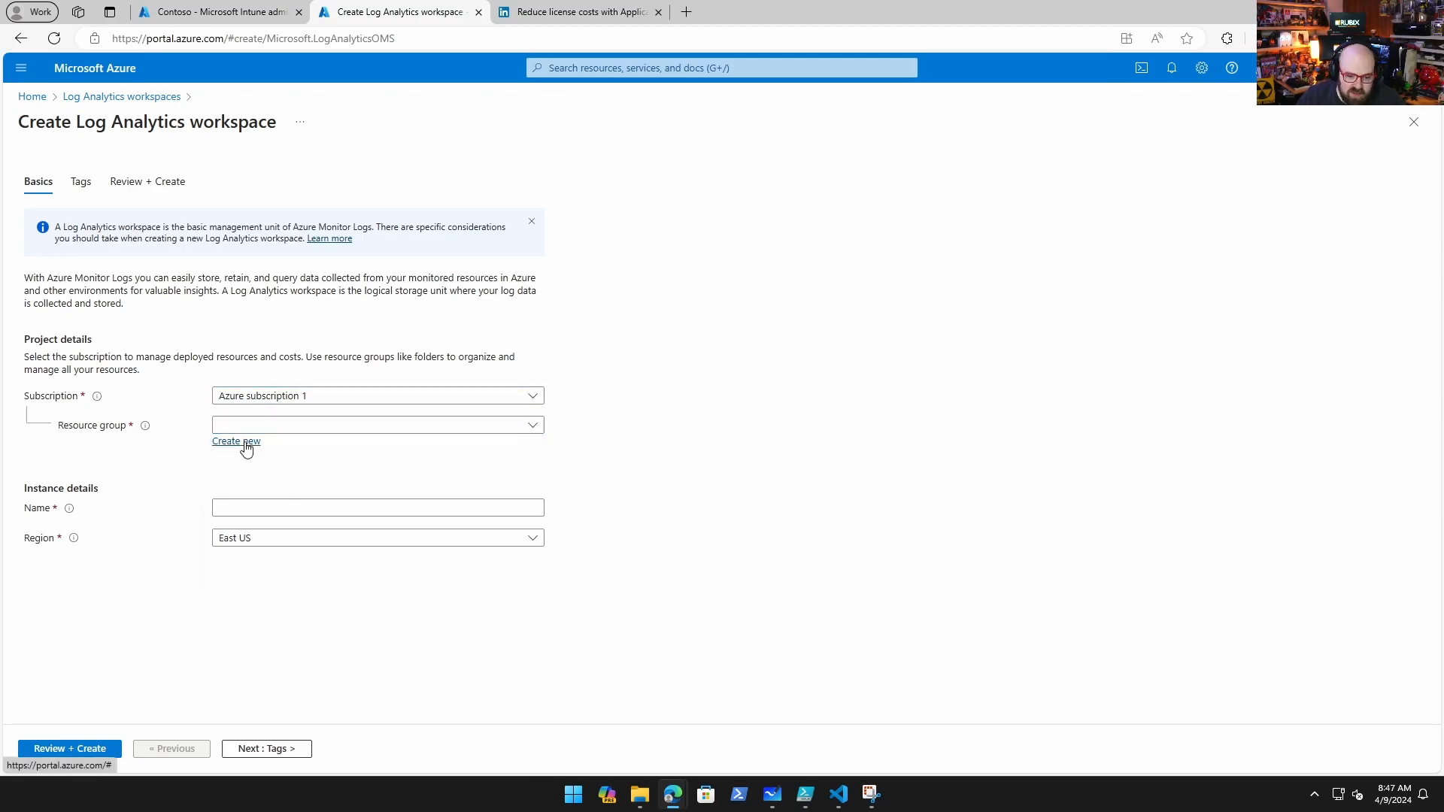
{"action": "left_click", "coordinate": [248, 442]}
{"action": "type", "text": "RSG-LOGS-001"}
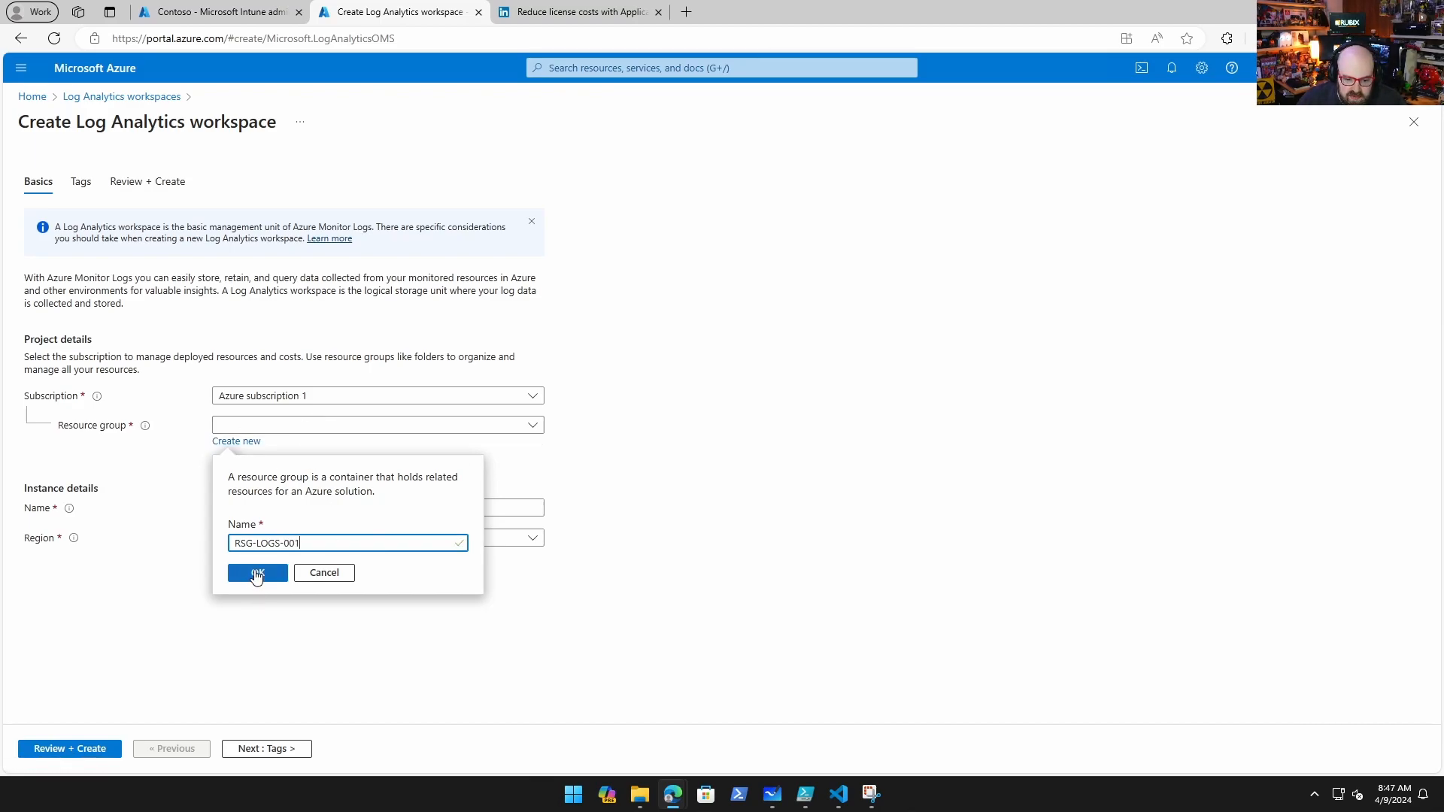
{"action": "left_click", "coordinate": [257, 573]}
Try to name the workspace "Intune Logs", written with a space.
{"action": "left_click", "coordinate": [271, 516]}
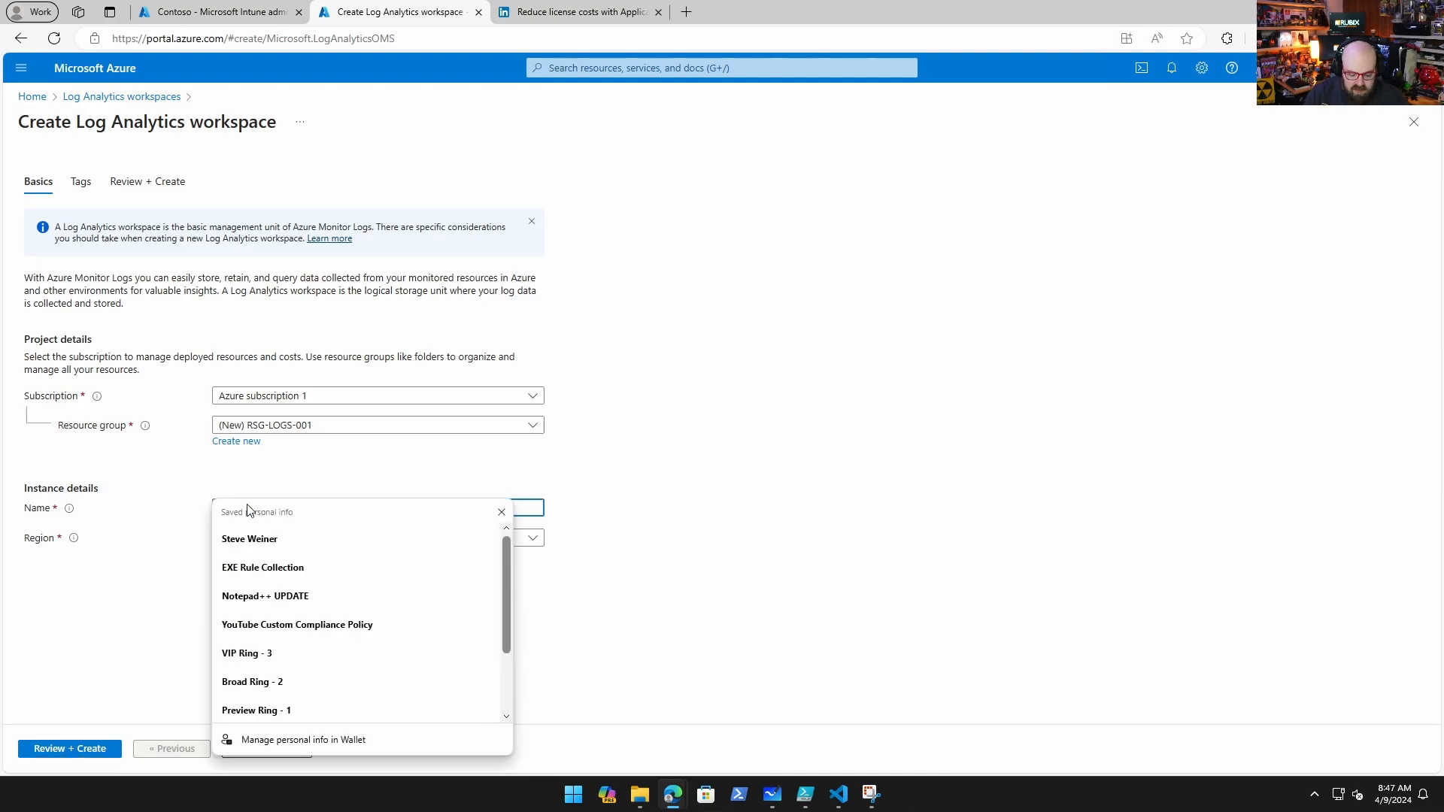
{"action": "type", "text": "Intune Logs"}
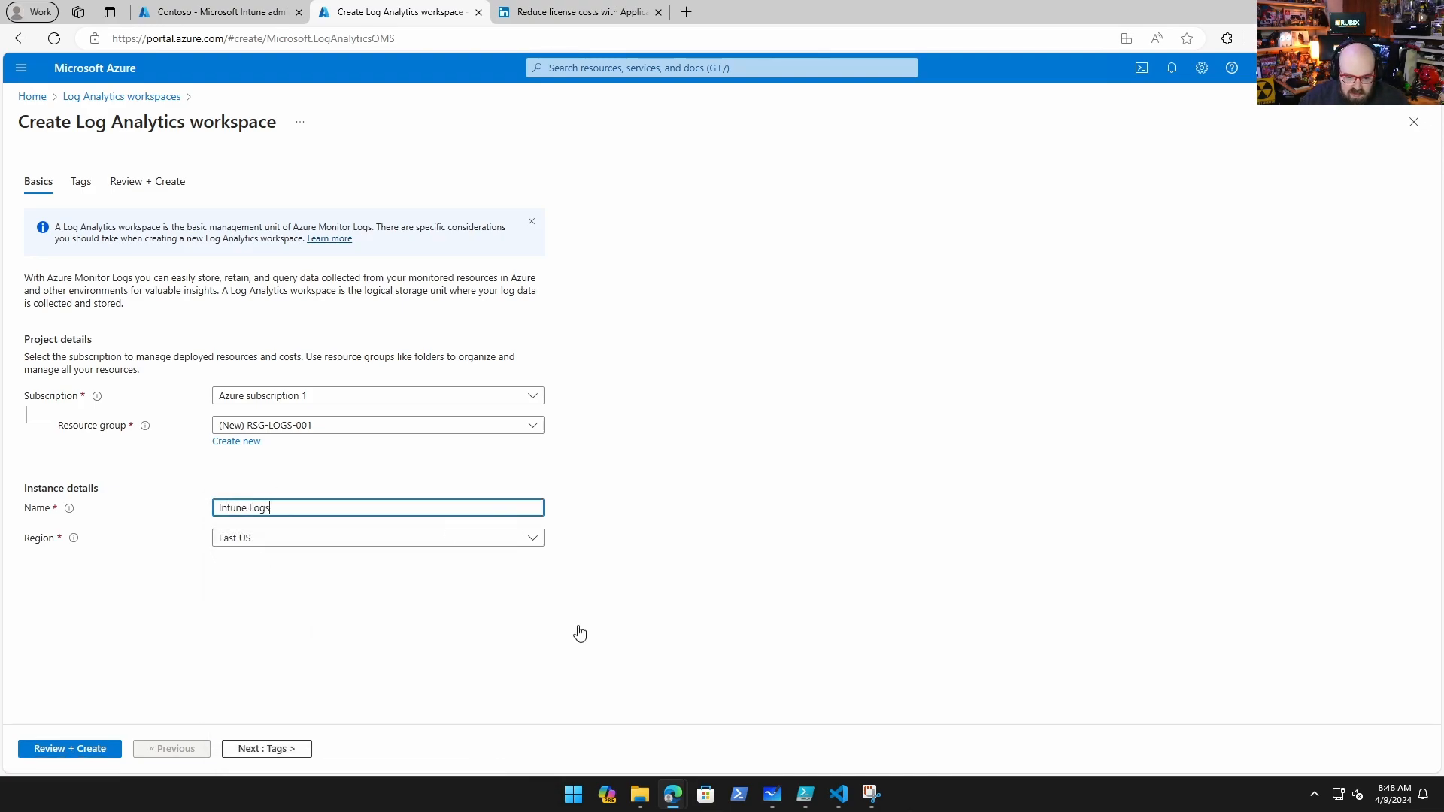
{"action": "triple_click", "coordinate": [406, 507]}
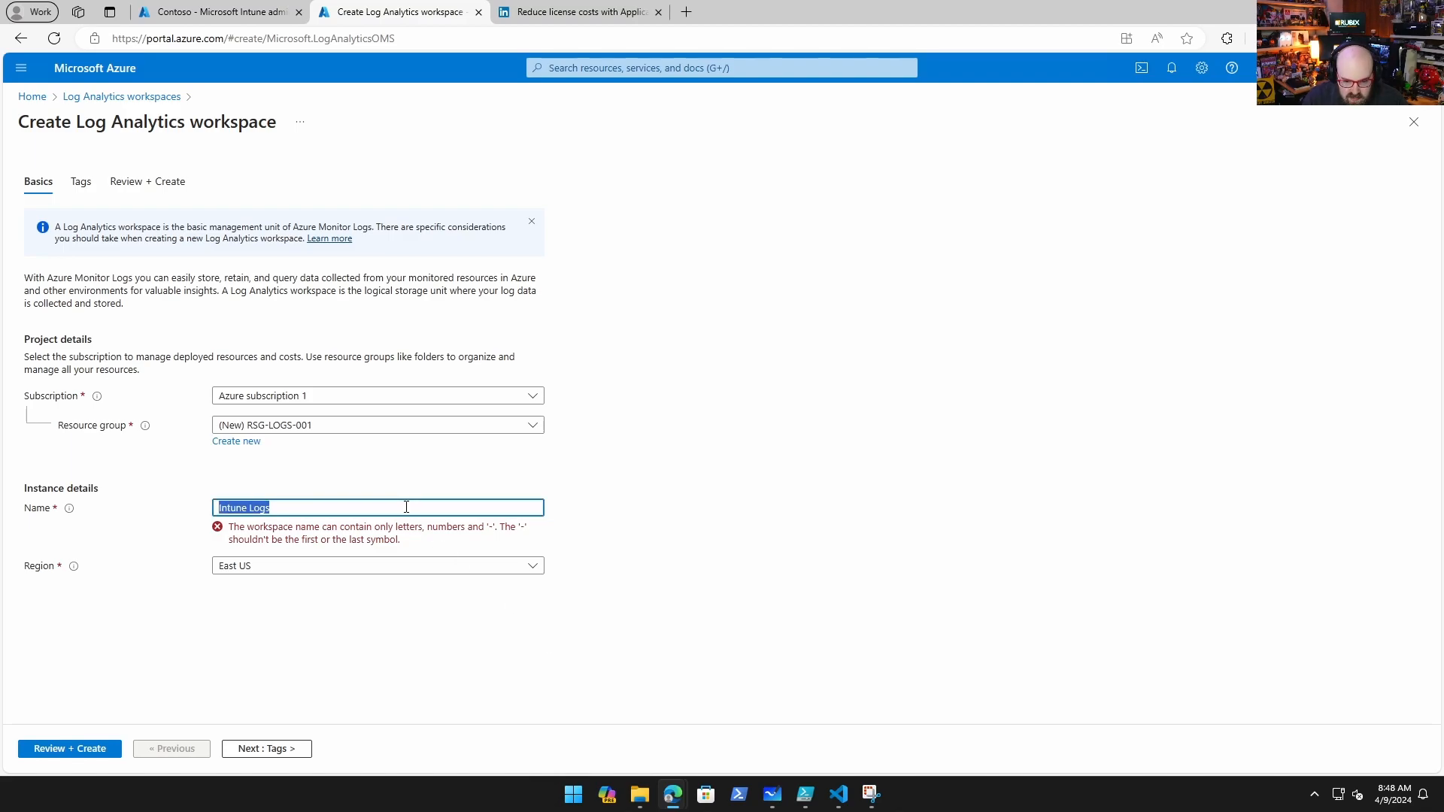
{"action": "type", "text": "intune logs"}
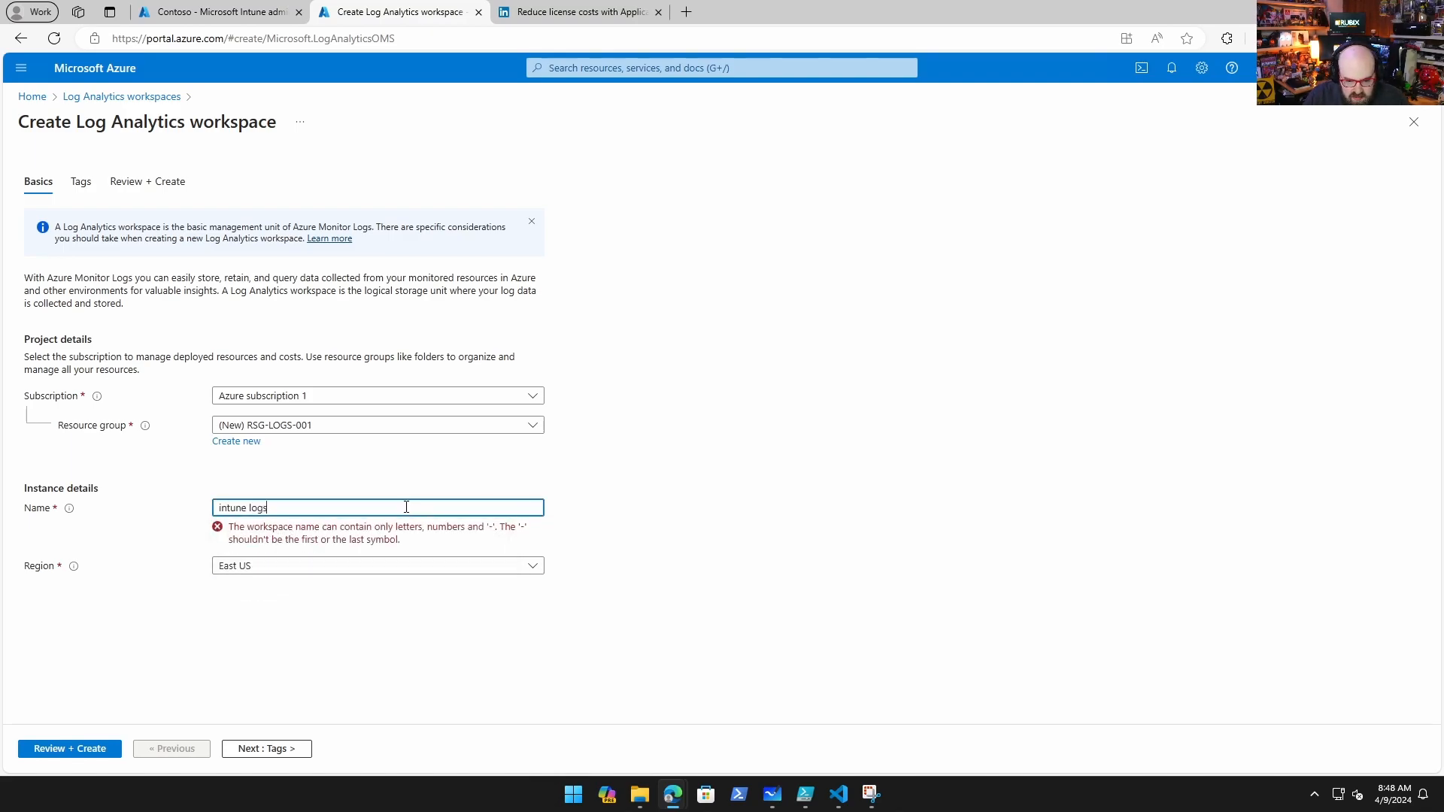
Replace the workspace name with IntuneLogs, keep the East US region, and review and create the workspace.
{"action": "key", "text": "ctrl+shift+Left"}
{"action": "key", "text": "ctrl+shift+Left"}
{"action": "key", "text": "BackSpace"}
{"action": "type", "text": "IntuneLogs"}
{"action": "key", "text": "Tab"}
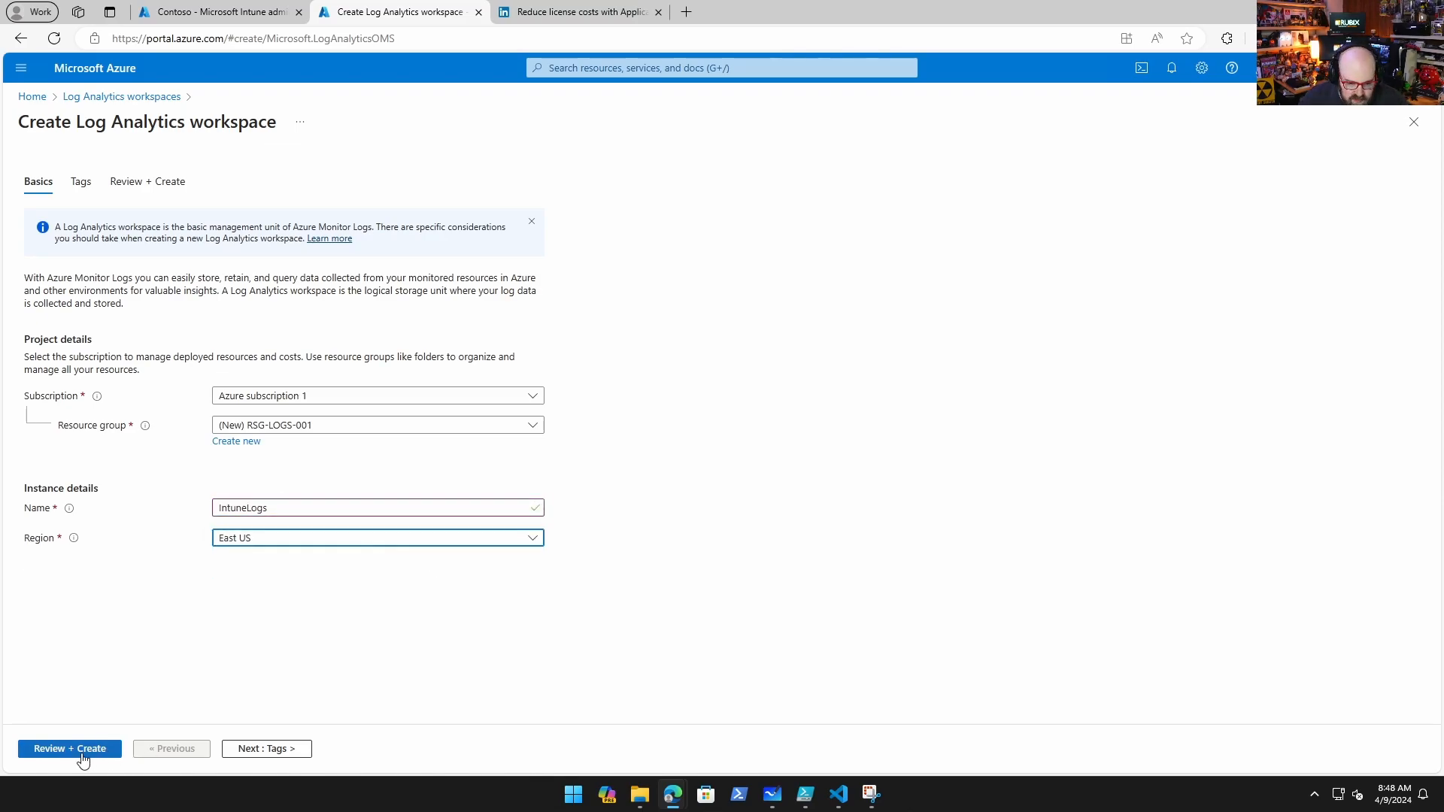
{"action": "left_click", "coordinate": [80, 752]}
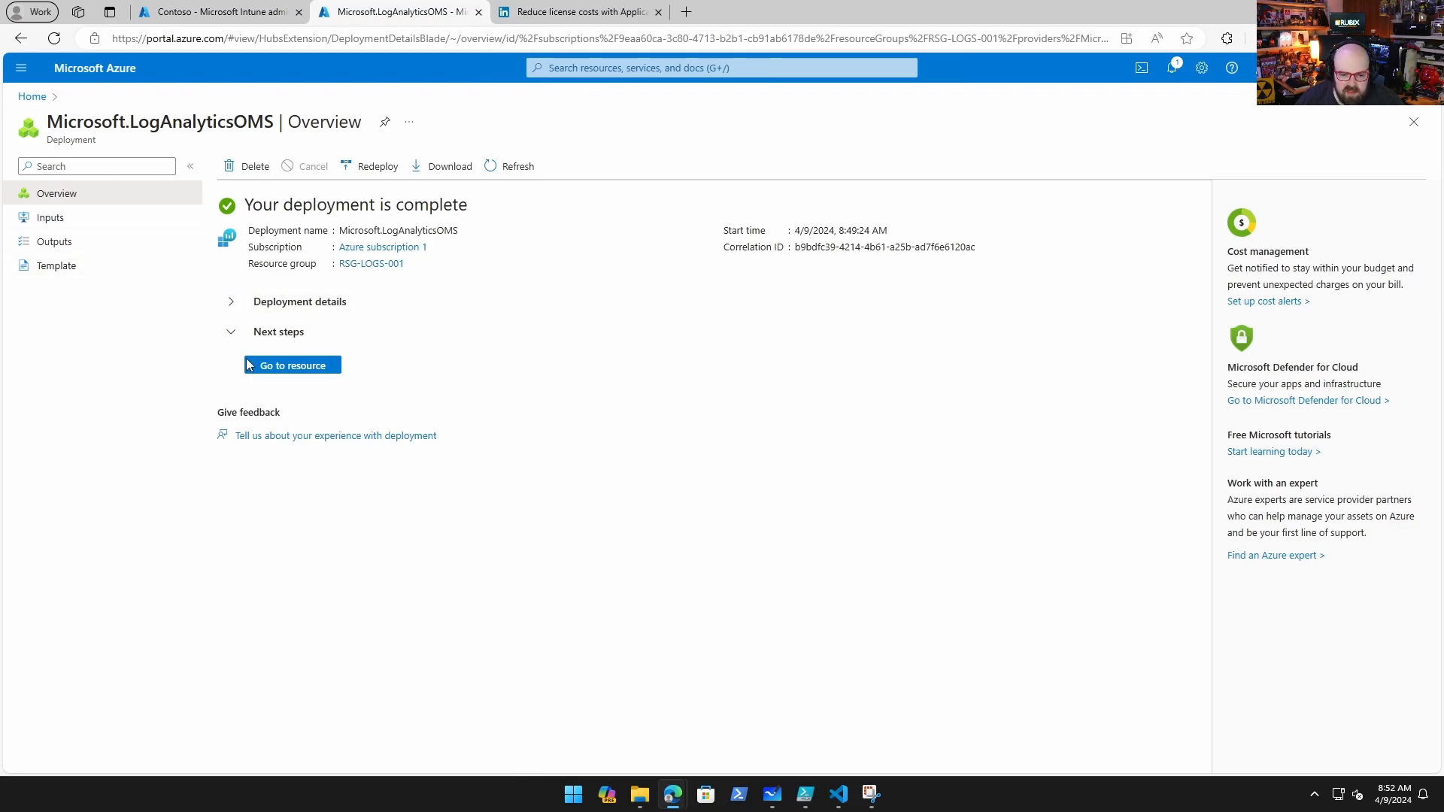
Go to the deployed IntuneLogs workspace and bring up its Logs query page.
{"action": "left_click", "coordinate": [280, 367]}
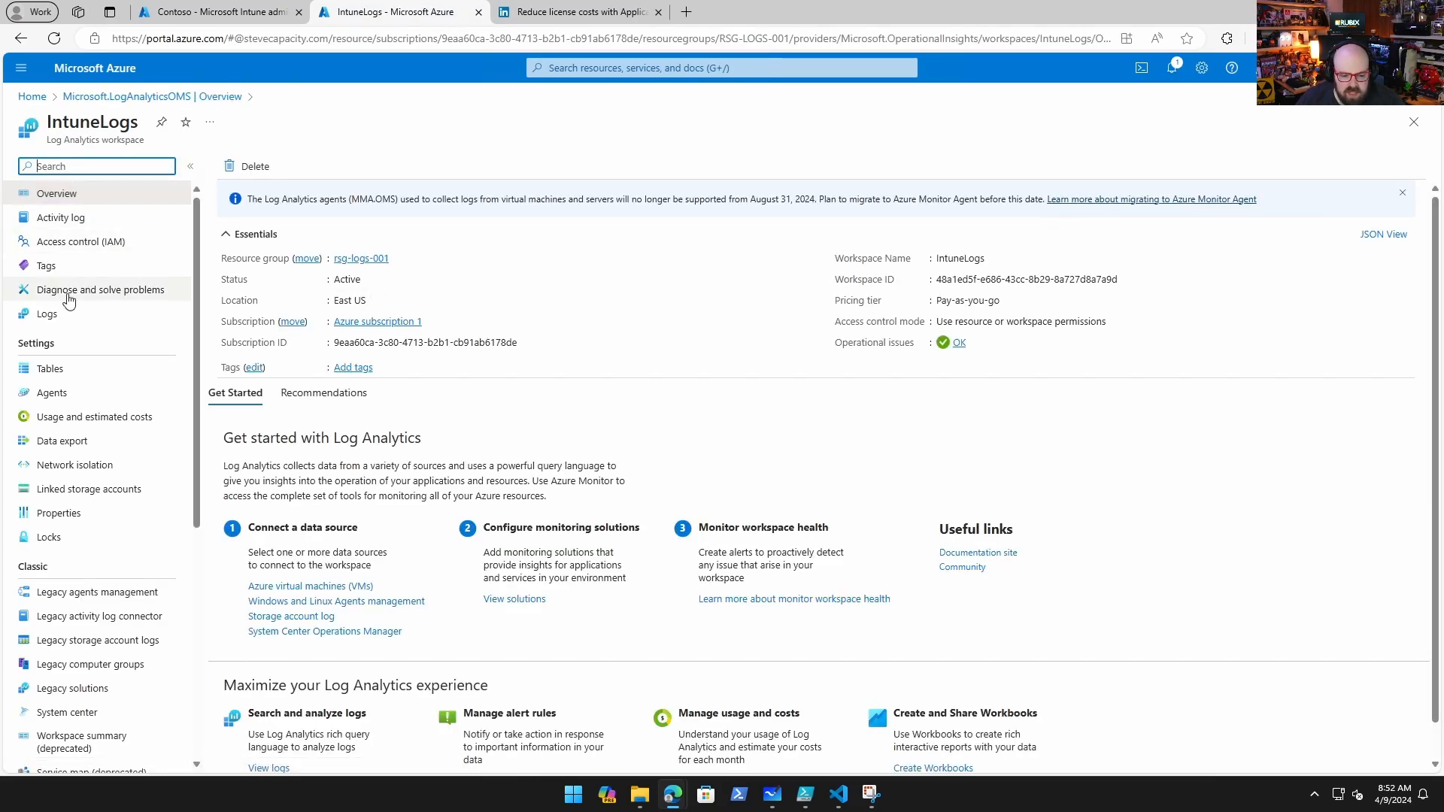
{"action": "left_click", "coordinate": [73, 324]}
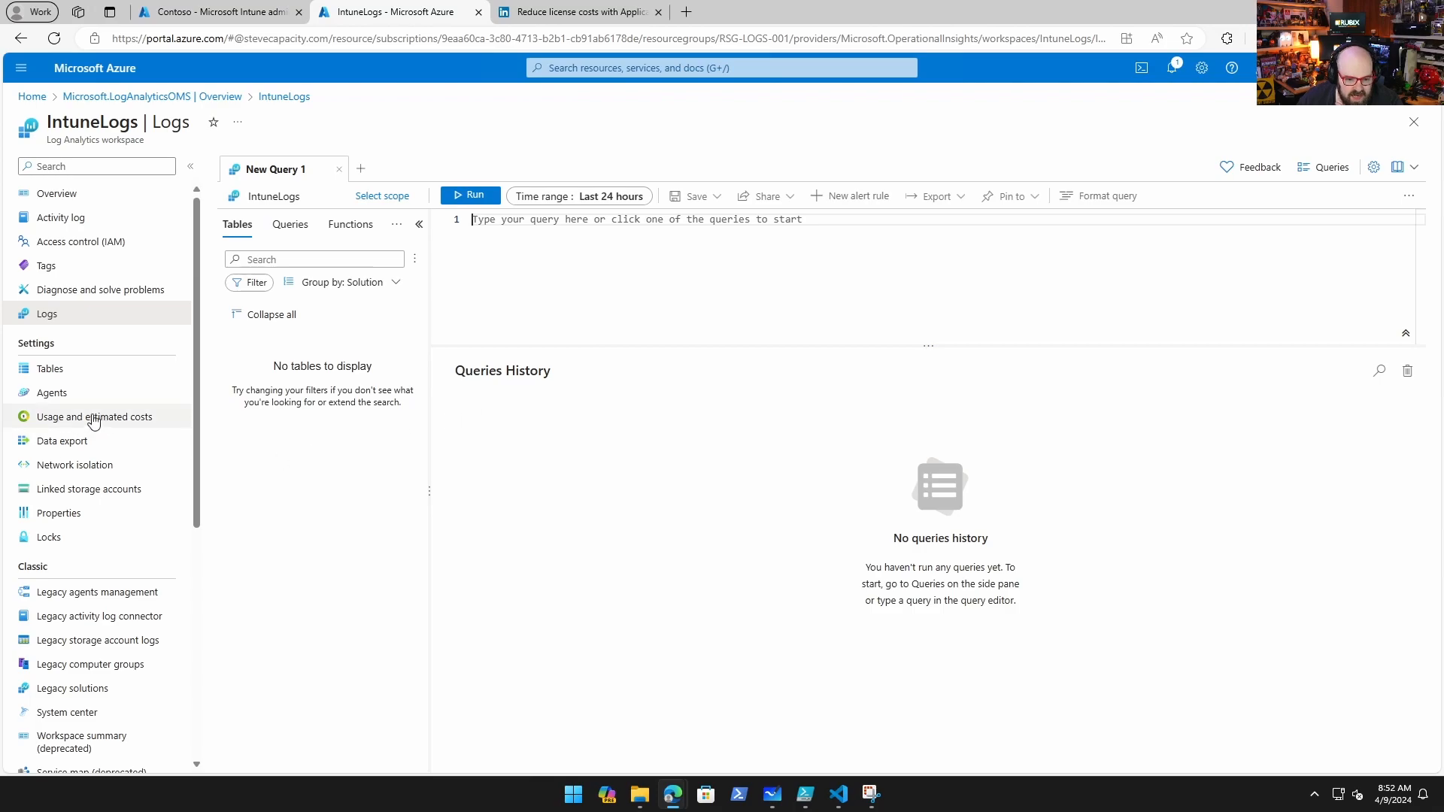
{"action": "scroll", "coordinate": [94, 414], "scroll_direction": "down", "scroll_amount": 1}
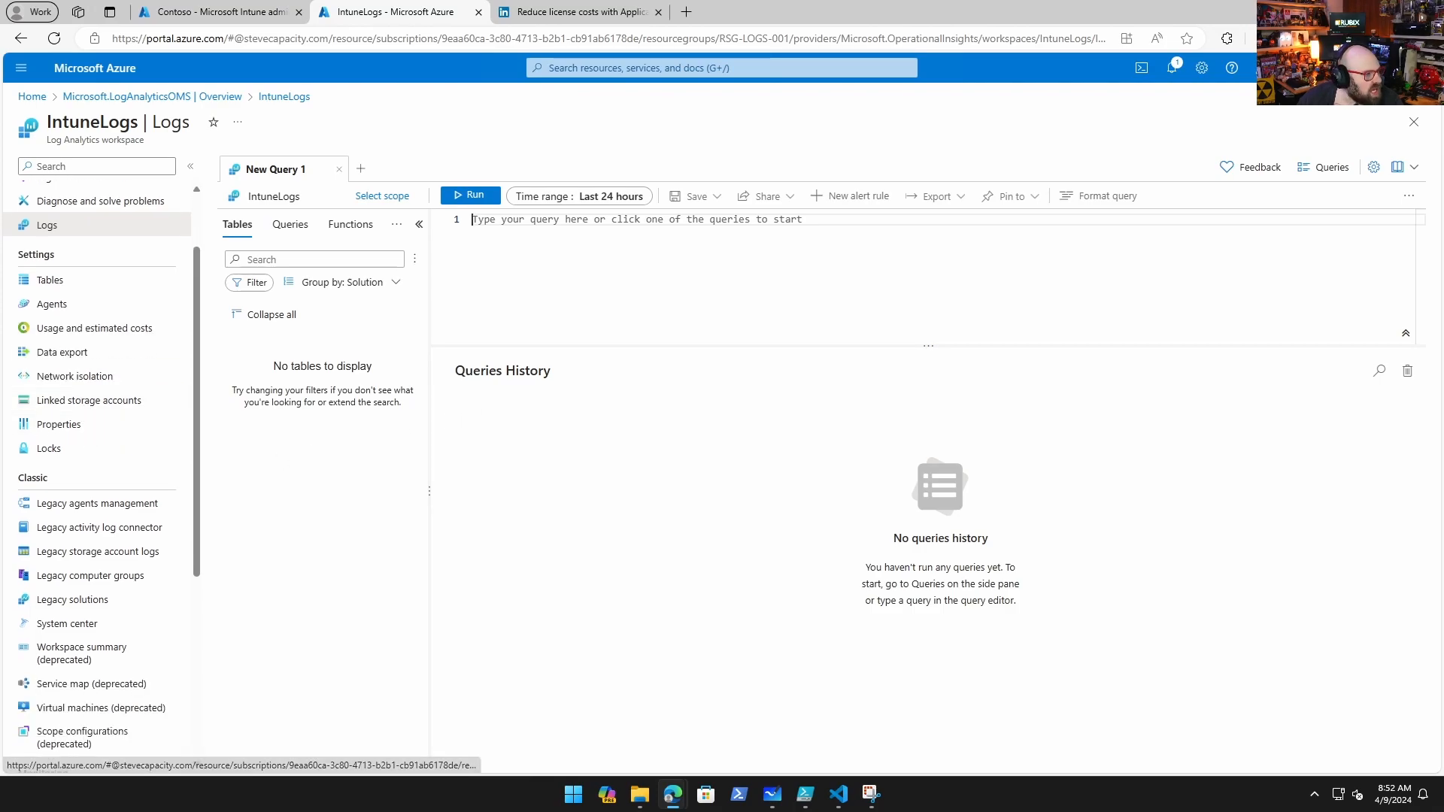
{"action": "left_click", "coordinate": [218, 12]}
{"action": "left_click", "coordinate": [344, 17]}
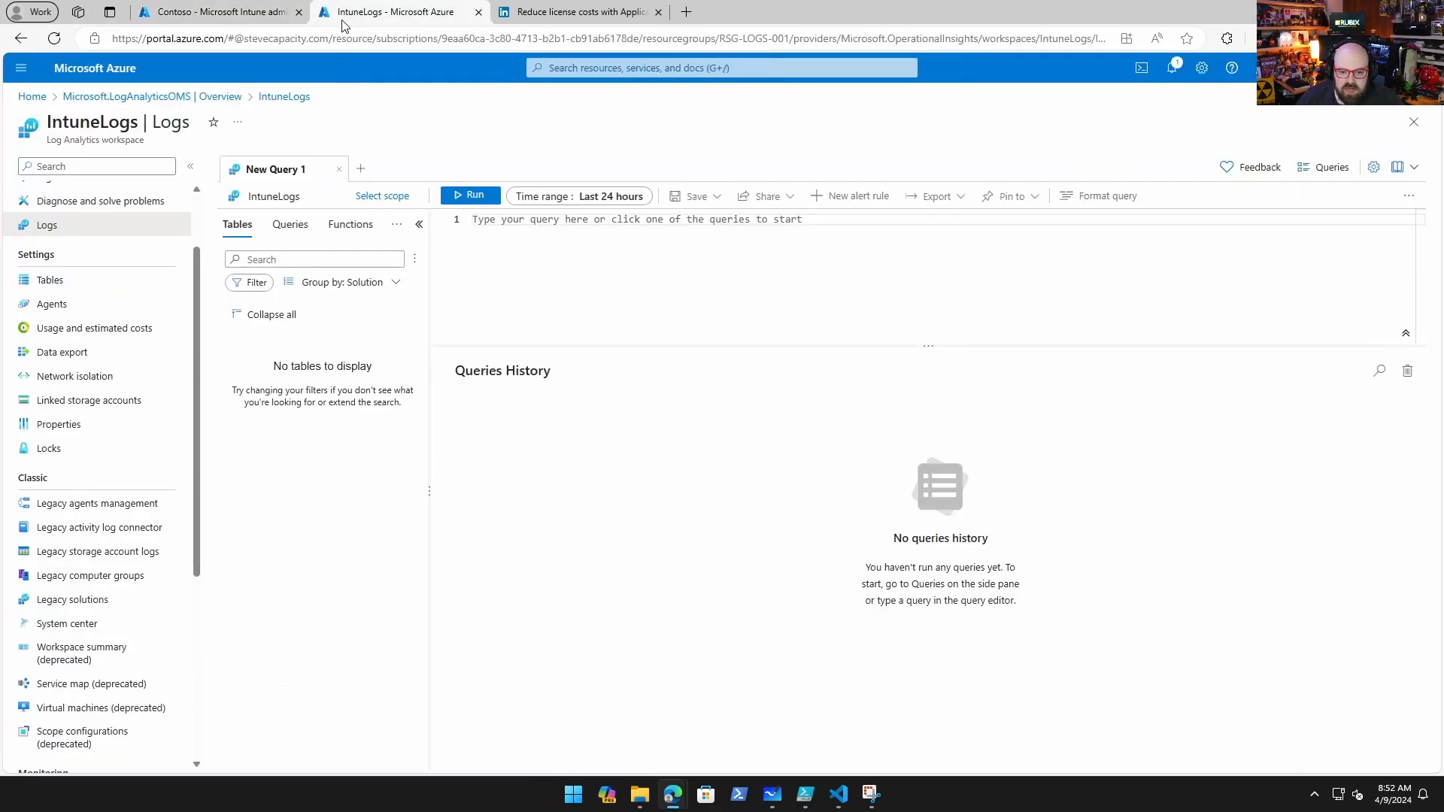
Start a new data collection rule from the workspace's Agents settings and name it AppUsage.
{"action": "left_click", "coordinate": [90, 311]}
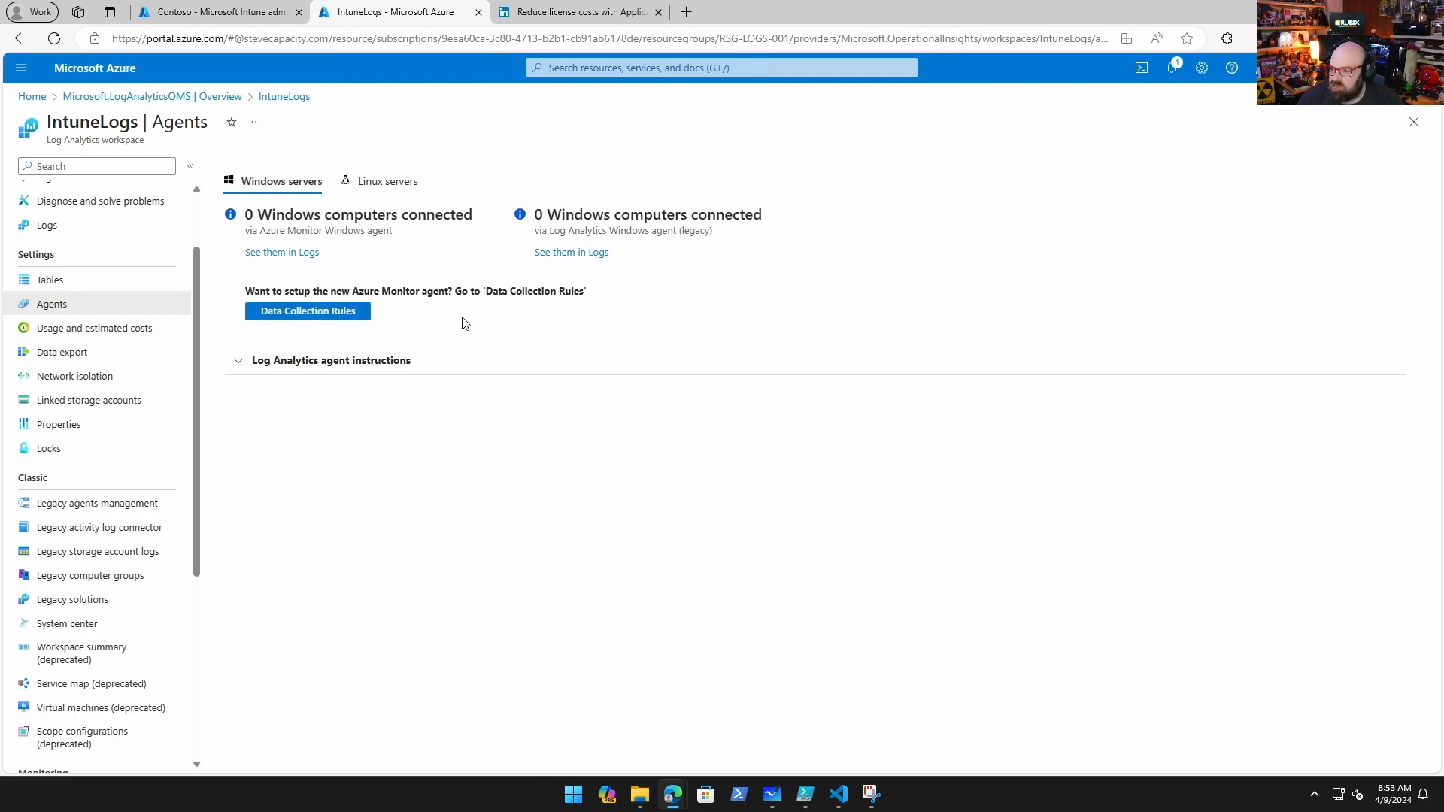
{"action": "left_click", "coordinate": [293, 319]}
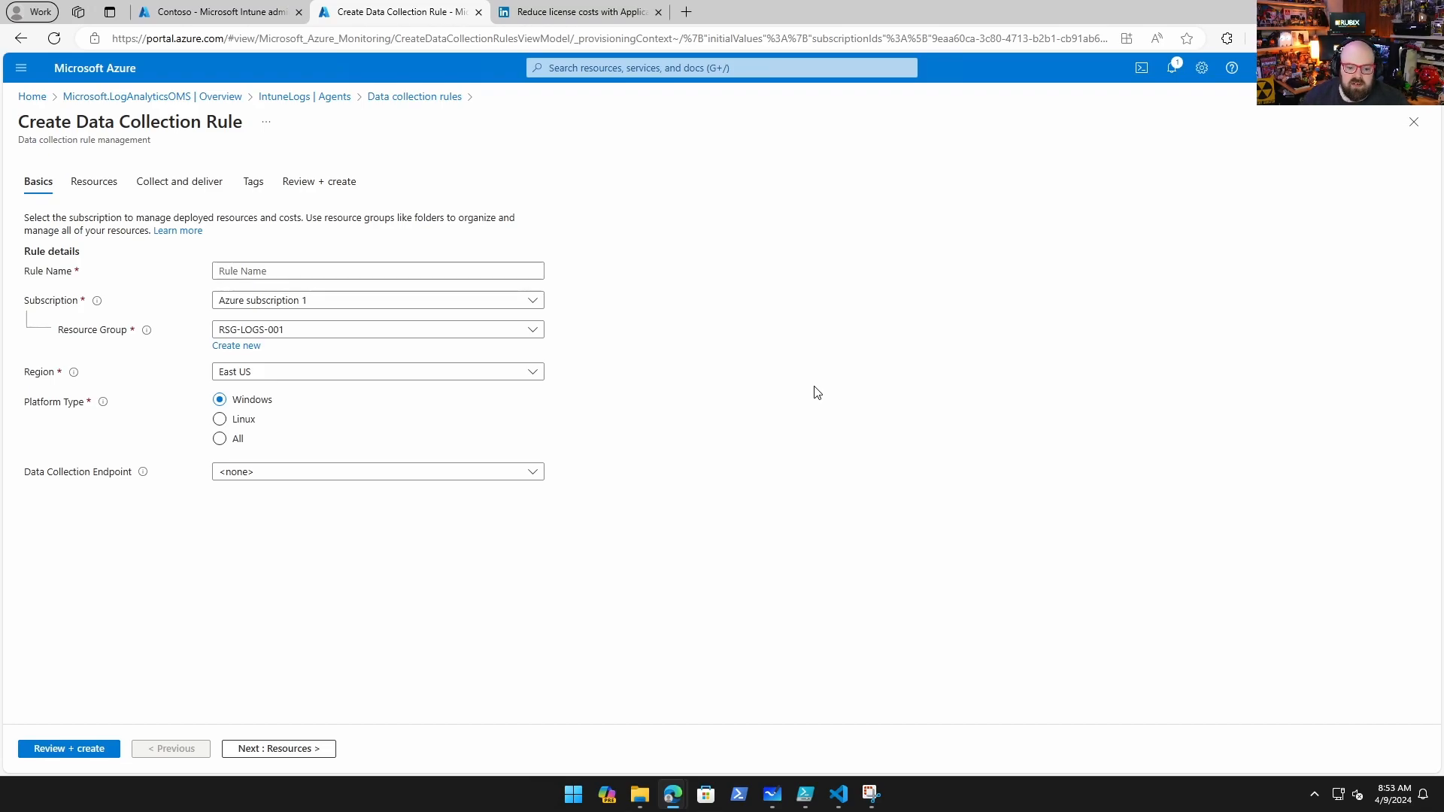
{"action": "left_click", "coordinate": [250, 271]}
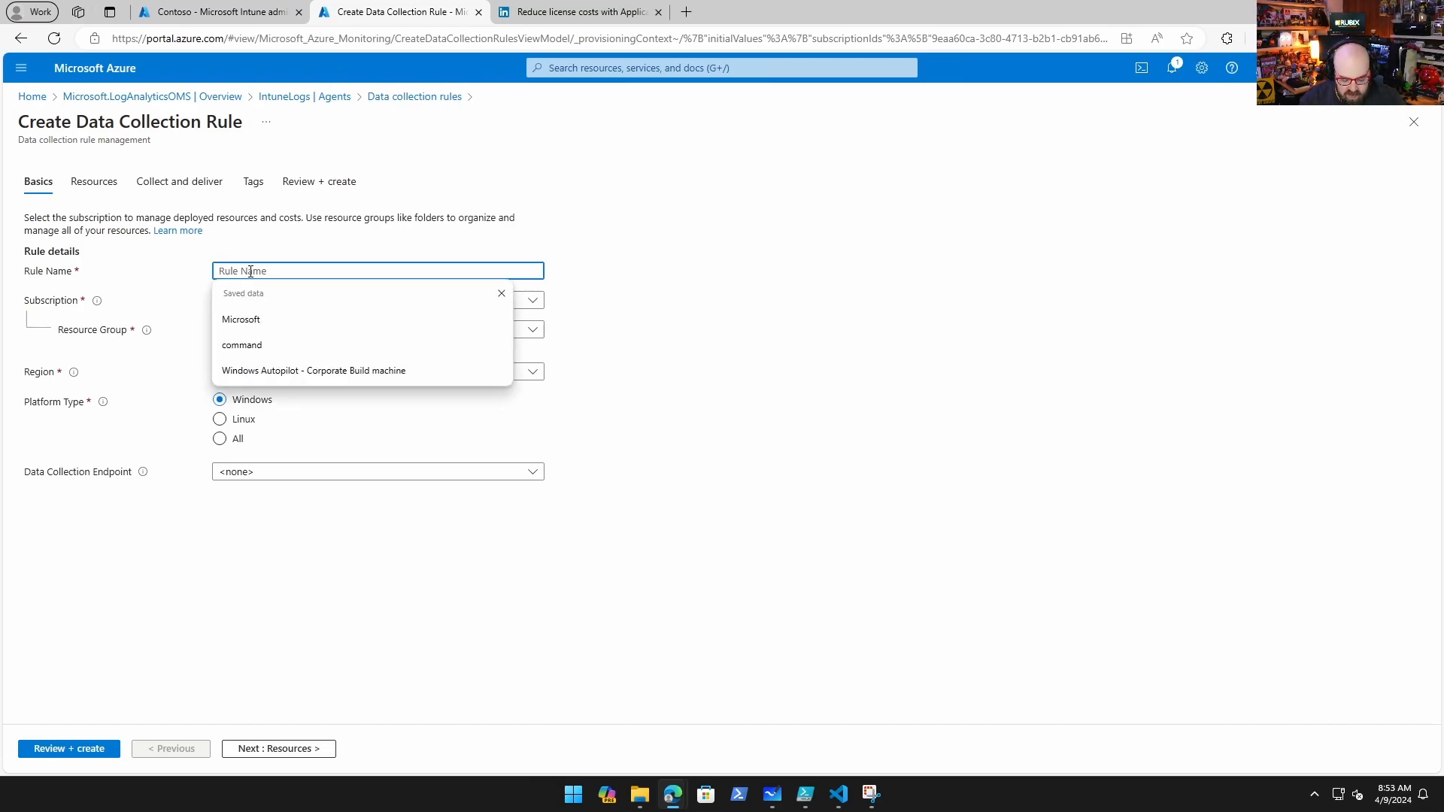
{"action": "type", "text": "App"}
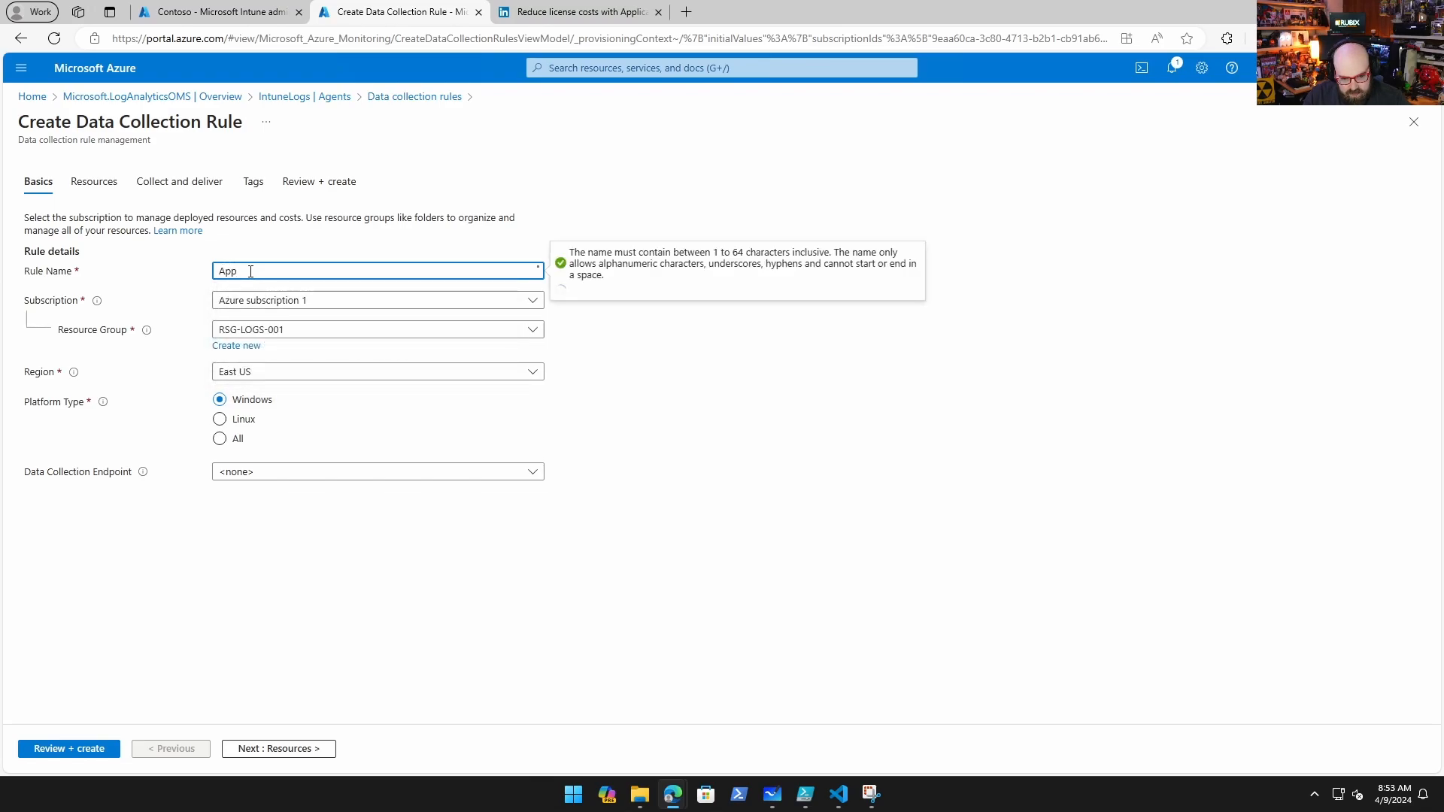
{"action": "type", "text": " Usage"}
{"action": "key", "text": "Tab"}
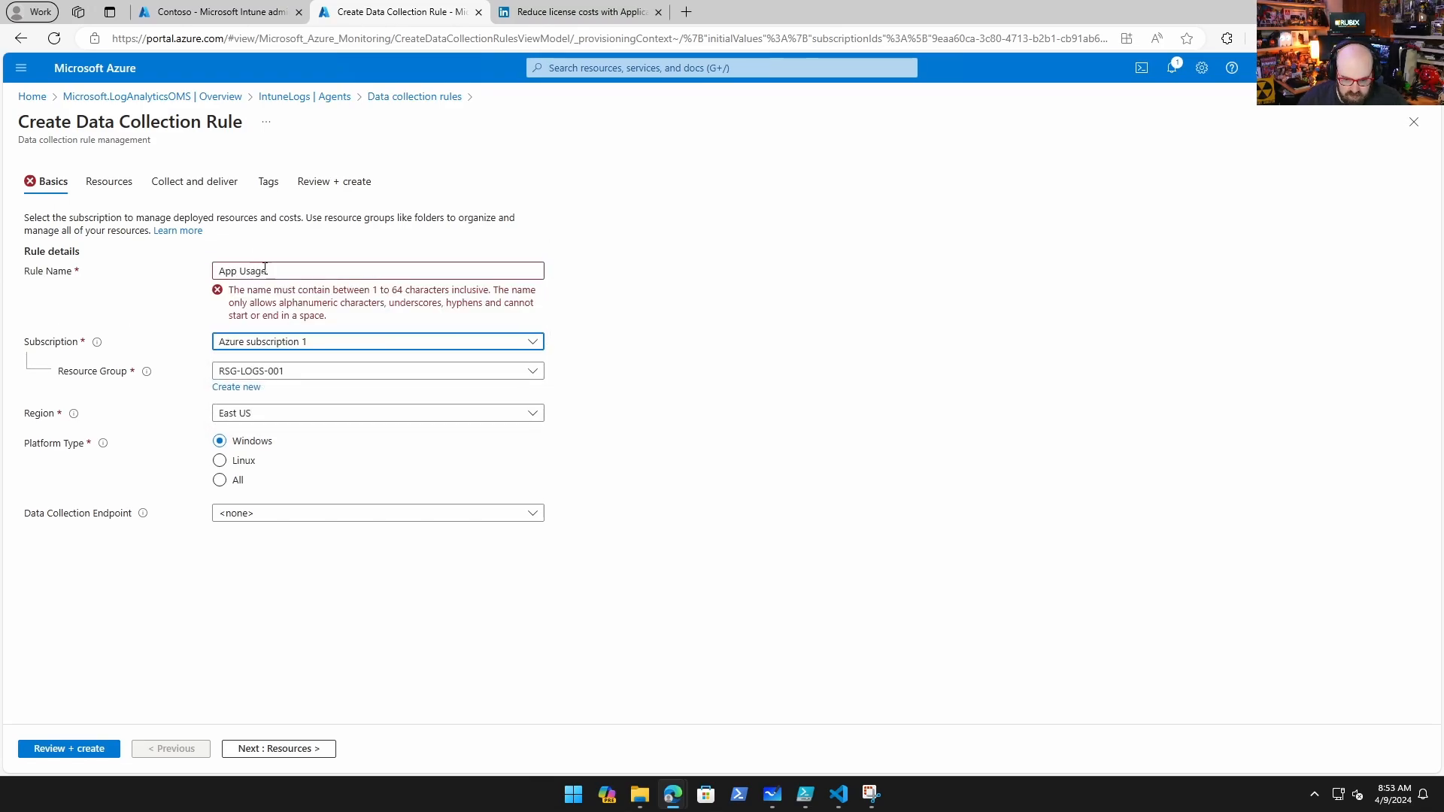
{"action": "left_click", "coordinate": [273, 275]}
{"action": "key", "text": "BackSpace"}
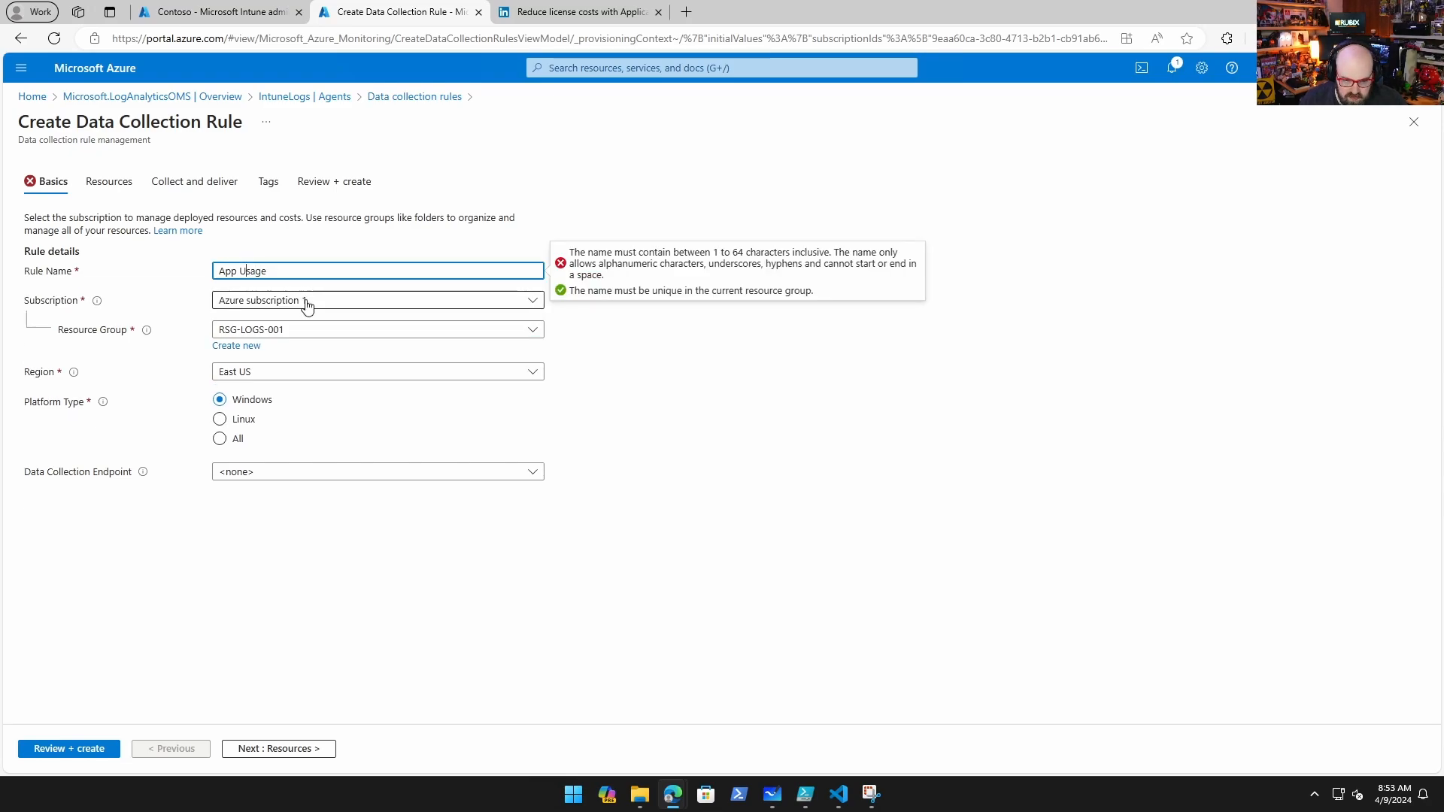
{"action": "key", "text": "BackSpace"}
{"action": "left_click", "coordinate": [885, 501]}
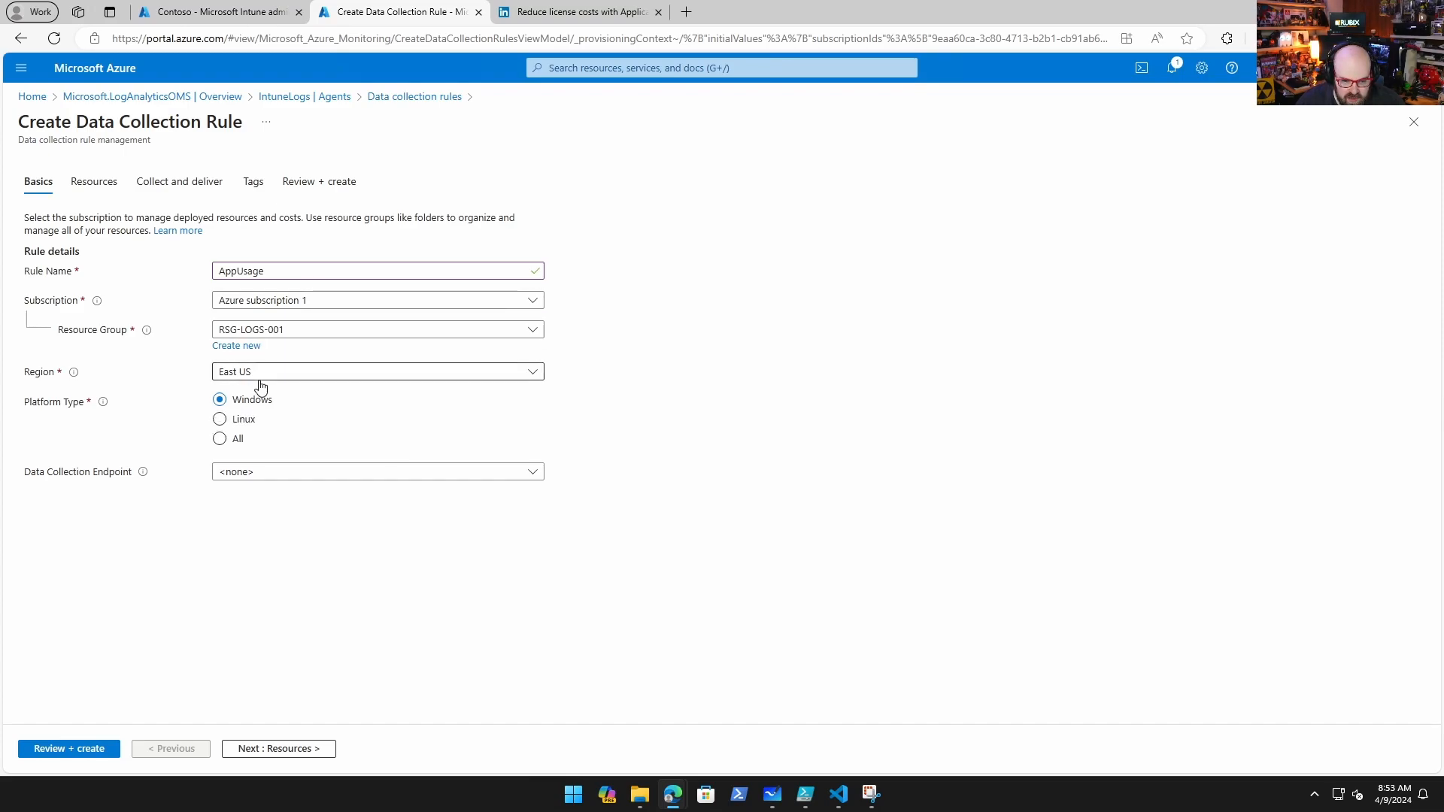
Continue to the rule's resources with no data collection endpoint set, and download the client installer for Windows 10 and 11 devices.
{"action": "left_click", "coordinate": [345, 482]}
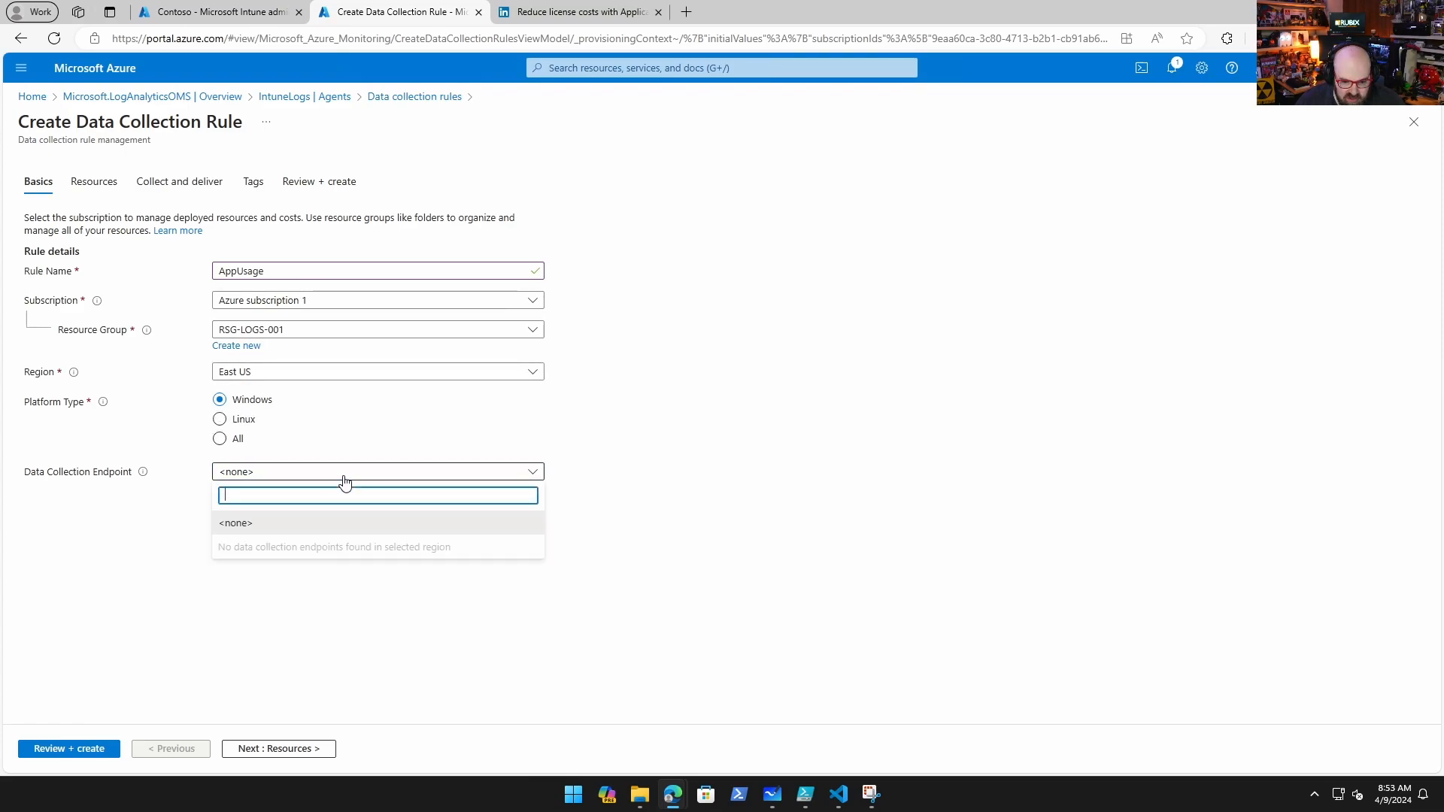
{"action": "left_click", "coordinate": [752, 560]}
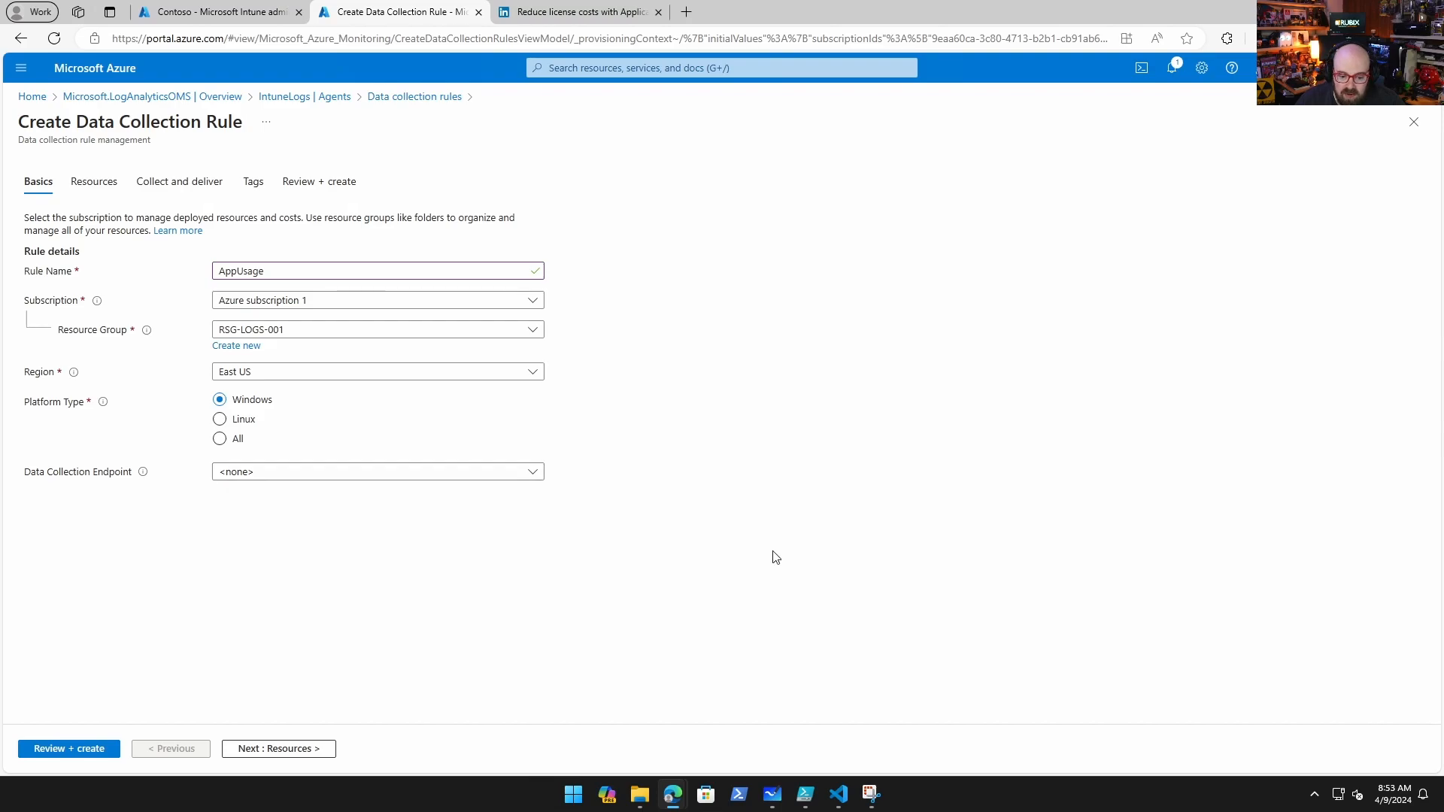
{"action": "left_click", "coordinate": [278, 749]}
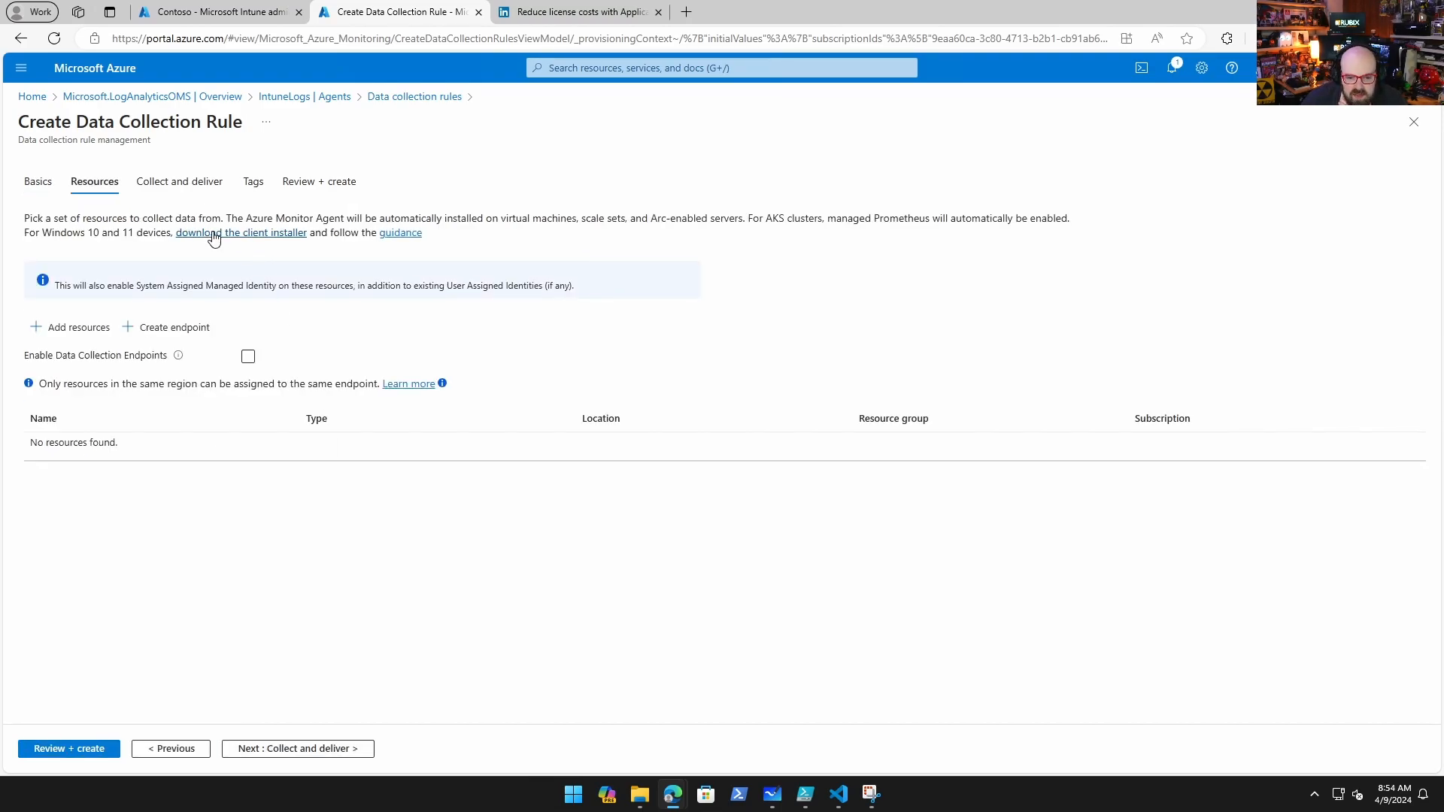
{"action": "left_click", "coordinate": [251, 239]}
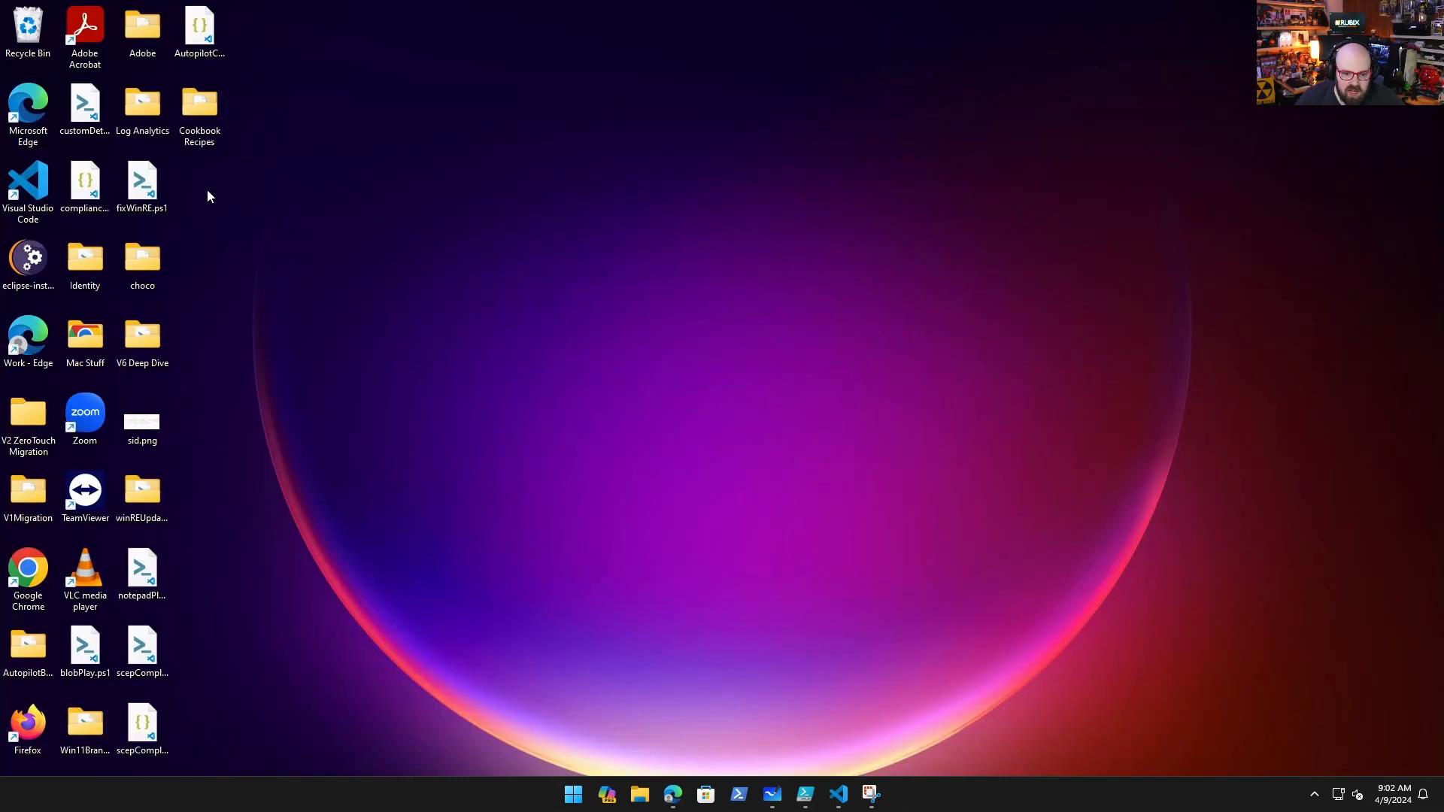
Create a desktop folder named AzureMonitor and put AzureMonitorAgentClientSetup.msi and IntuneWinAppUtil.exe in it.
{"action": "right_click", "coordinate": [208, 191]}
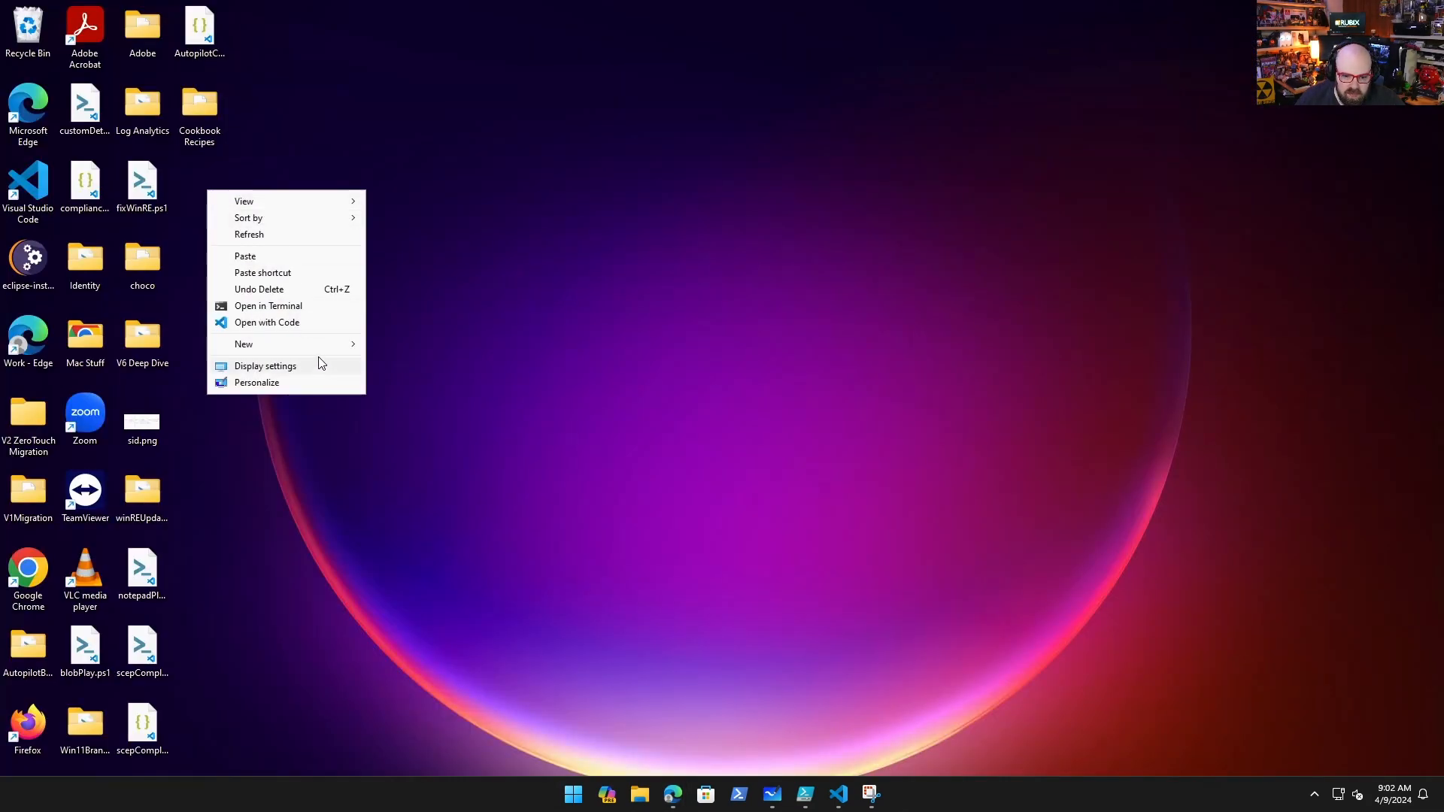
{"action": "mouse_move", "coordinate": [334, 347]}
{"action": "left_click", "coordinate": [417, 344]}
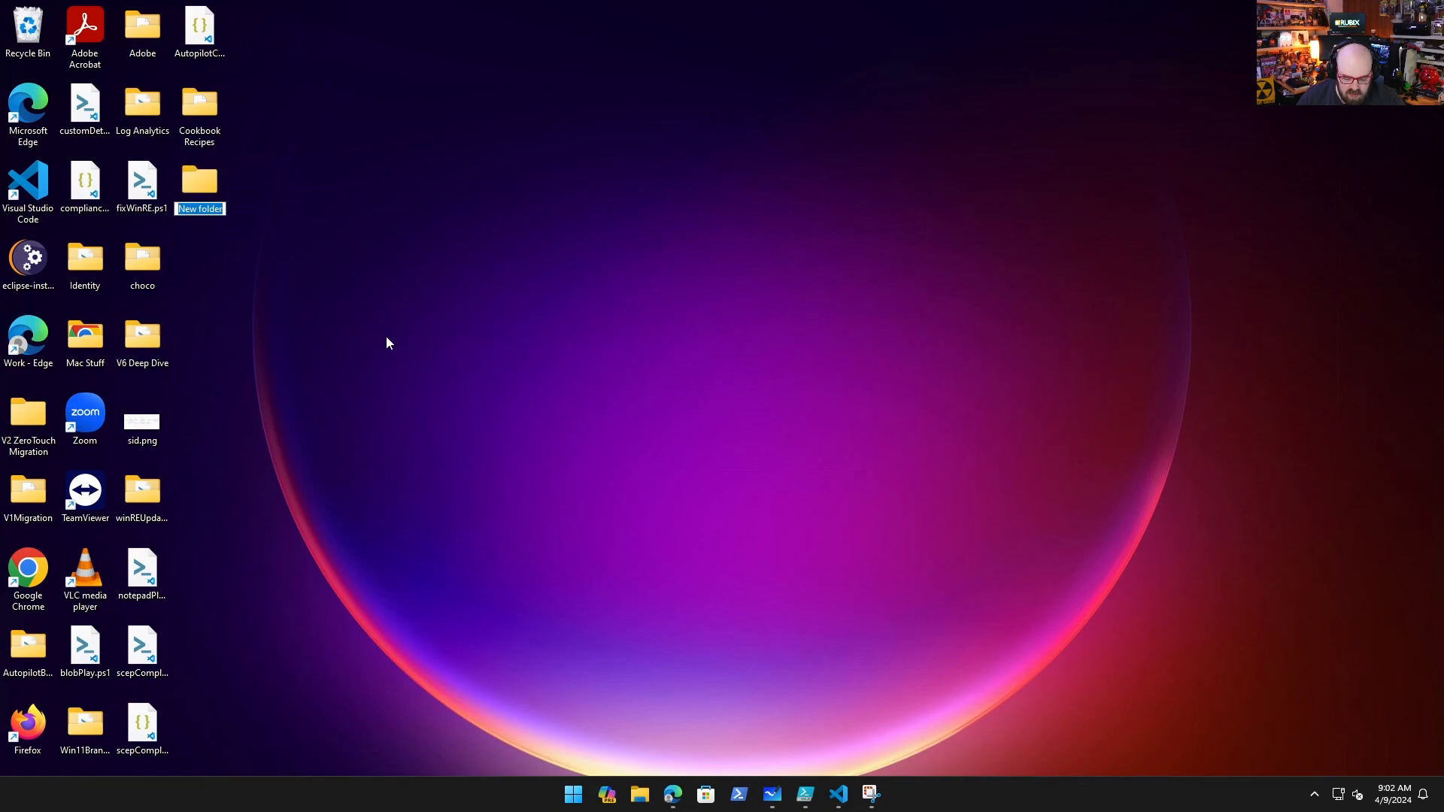
{"action": "type", "text": "AzureMonitor"}
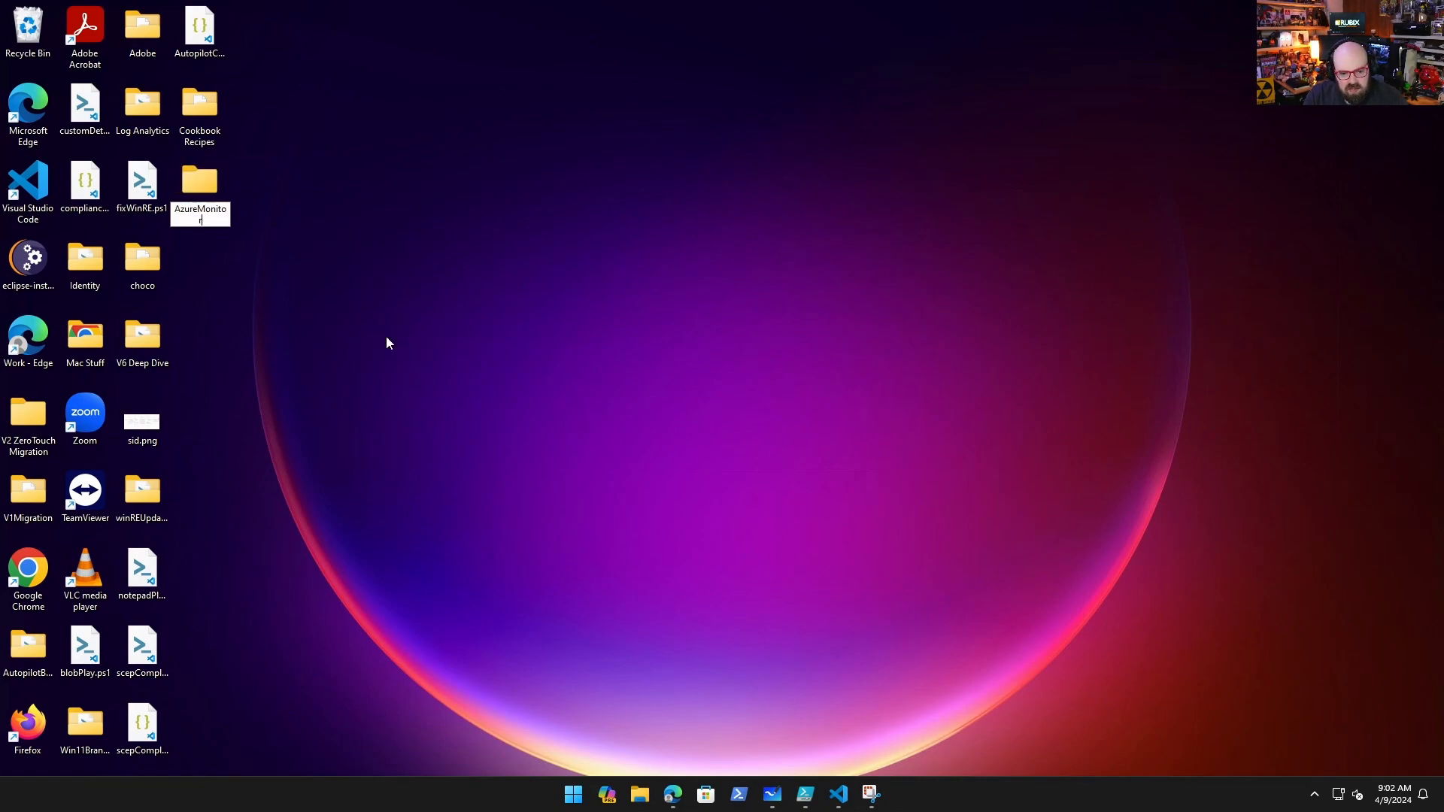
{"action": "key", "text": "Return"}
{"action": "key", "text": "Return"}
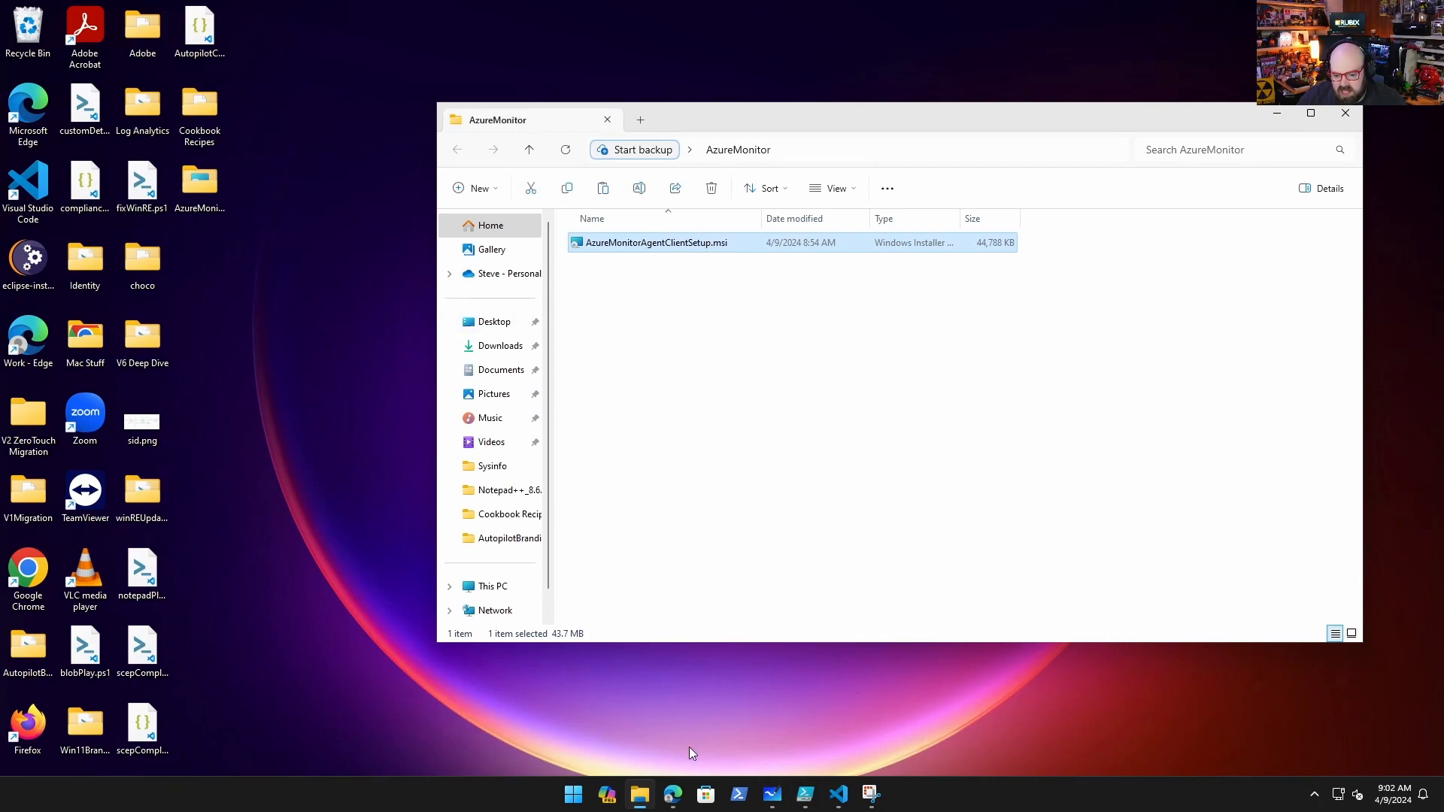
{"action": "key", "text": "ctrl+v"}
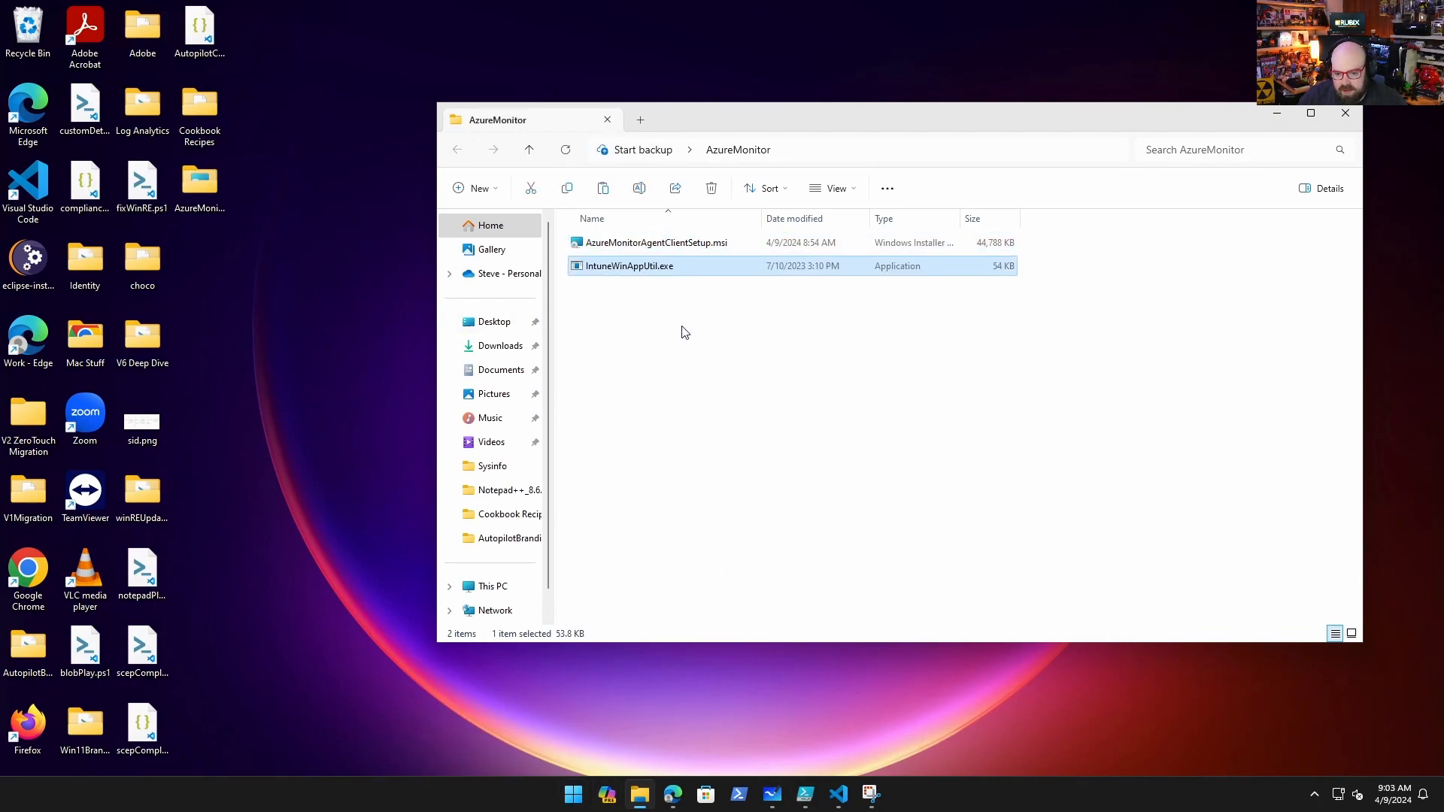
Package AzureMonitorAgentClientSetup.msi with IntuneWinAppUtil, using .\ as the source folder, the same folder for output and no catalog folder.
{"action": "double_click", "coordinate": [686, 273]}
{"action": "left_click_drag", "start_coordinate": [629, 84], "coordinate": [701, 326]}
{"action": "type", "text": "Azure"}
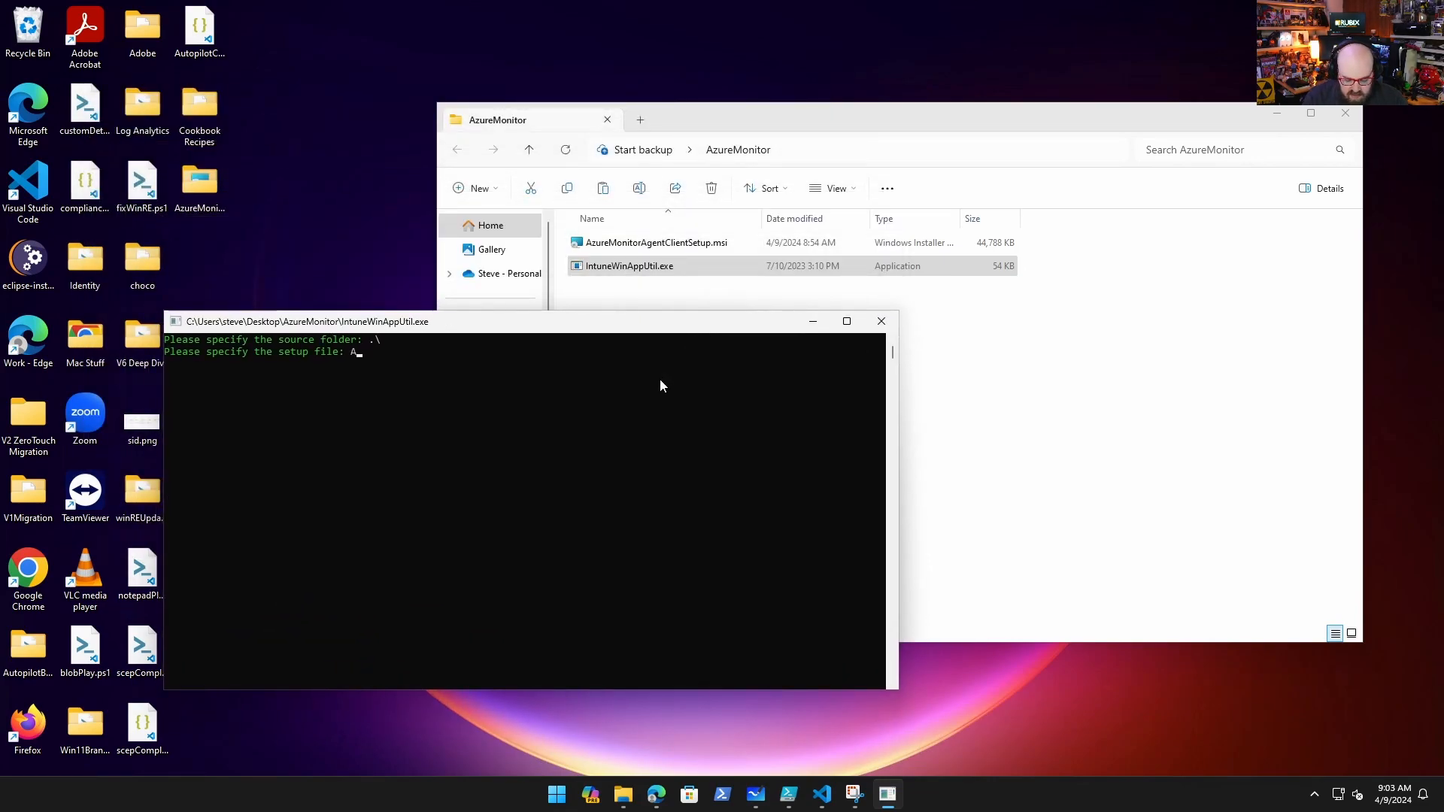
{"action": "type", "text": "Monitor"}
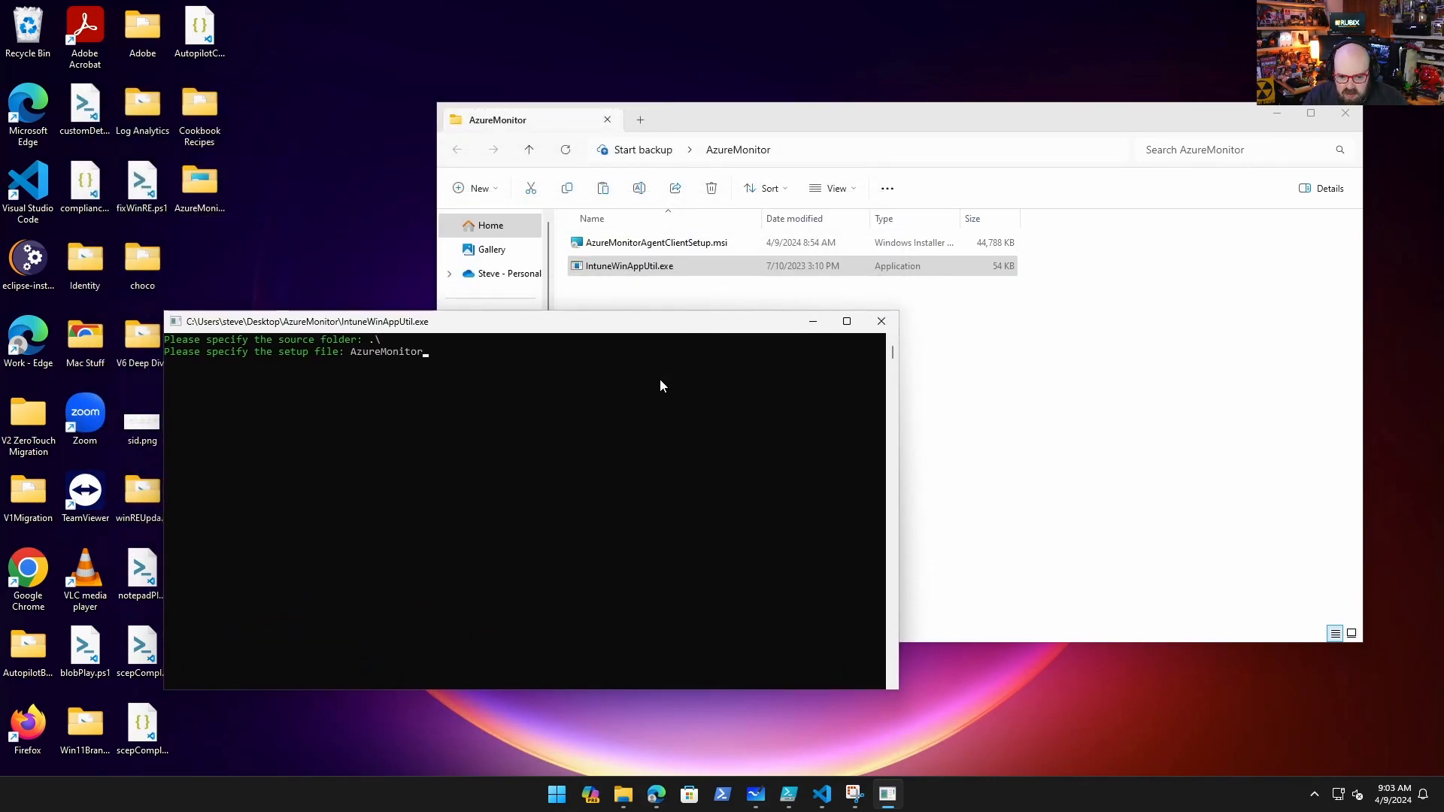
{"action": "type", "text": "AgentCli"}
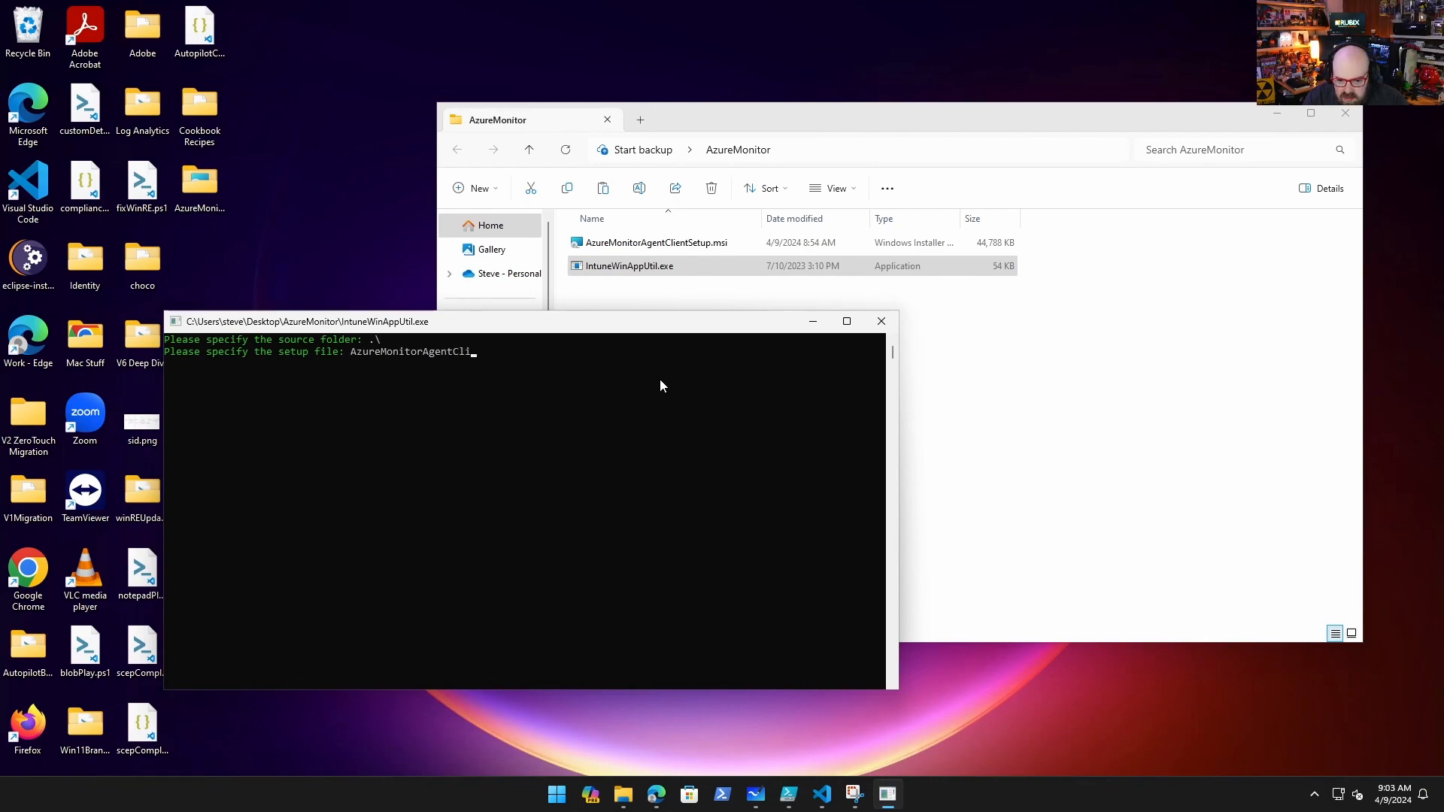
{"action": "type", "text": "entSetup.msi"}
{"action": "key", "text": "Return"}
{"action": "key", "text": "Up"}
{"action": "key", "text": "Up"}
{"action": "key", "text": "Return"}
{"action": "type", "text": "n"}
{"action": "key", "text": "Return"}
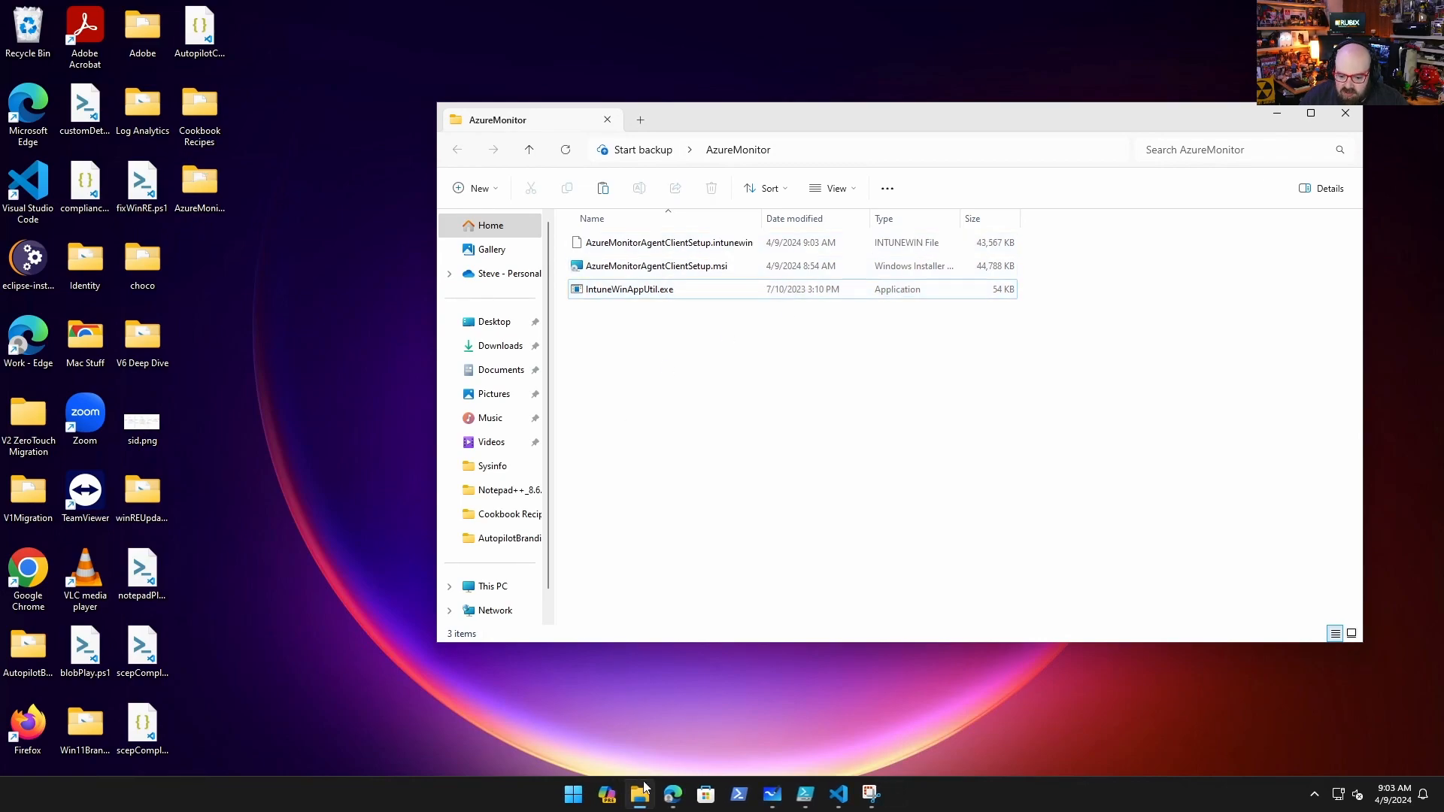
Switch to the Intune admin center and start adding a Windows app of type Windows app (Win32).
{"action": "mouse_move", "coordinate": [672, 796]}
{"action": "left_click", "coordinate": [630, 736]}
{"action": "key", "text": "super+Up"}
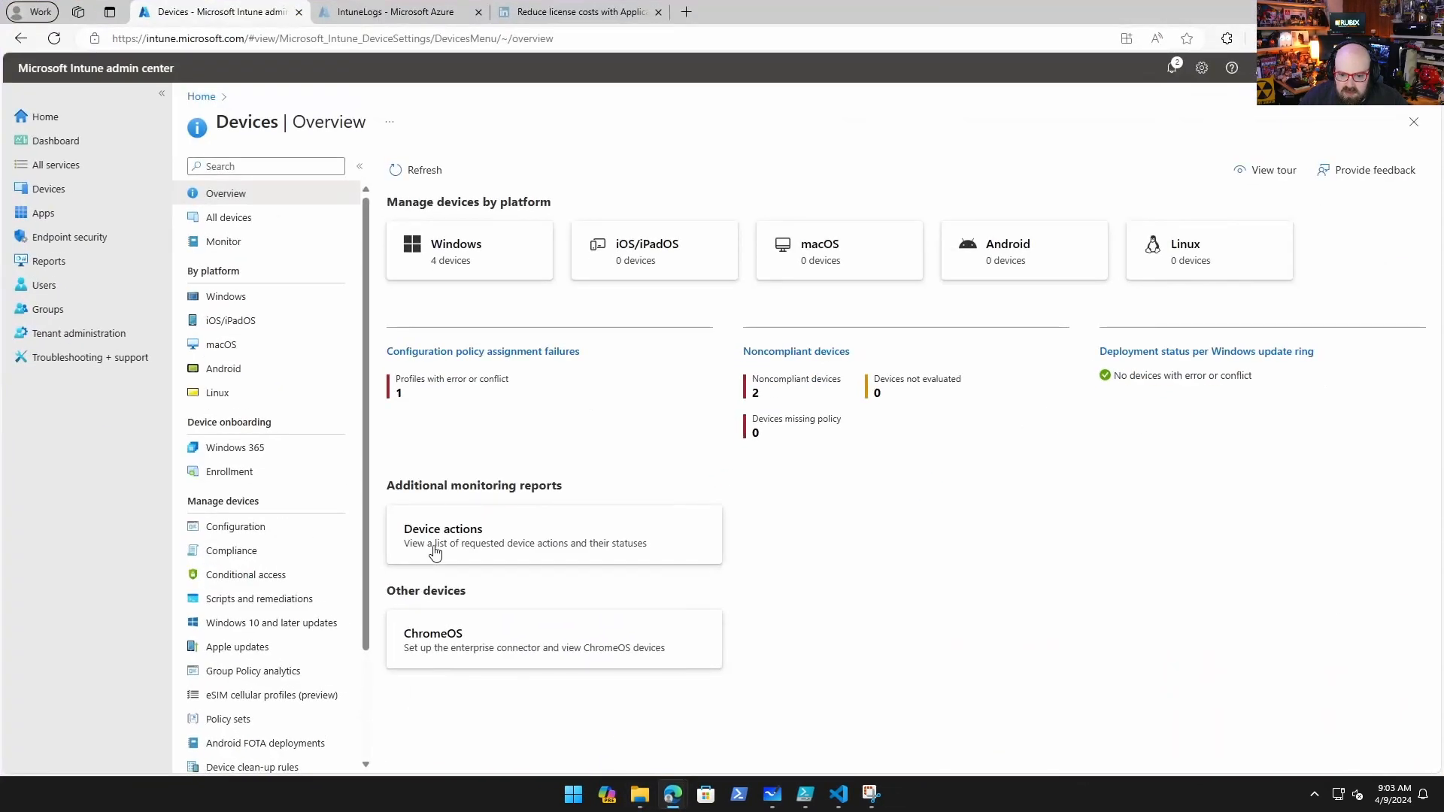
{"action": "left_click", "coordinate": [37, 215]}
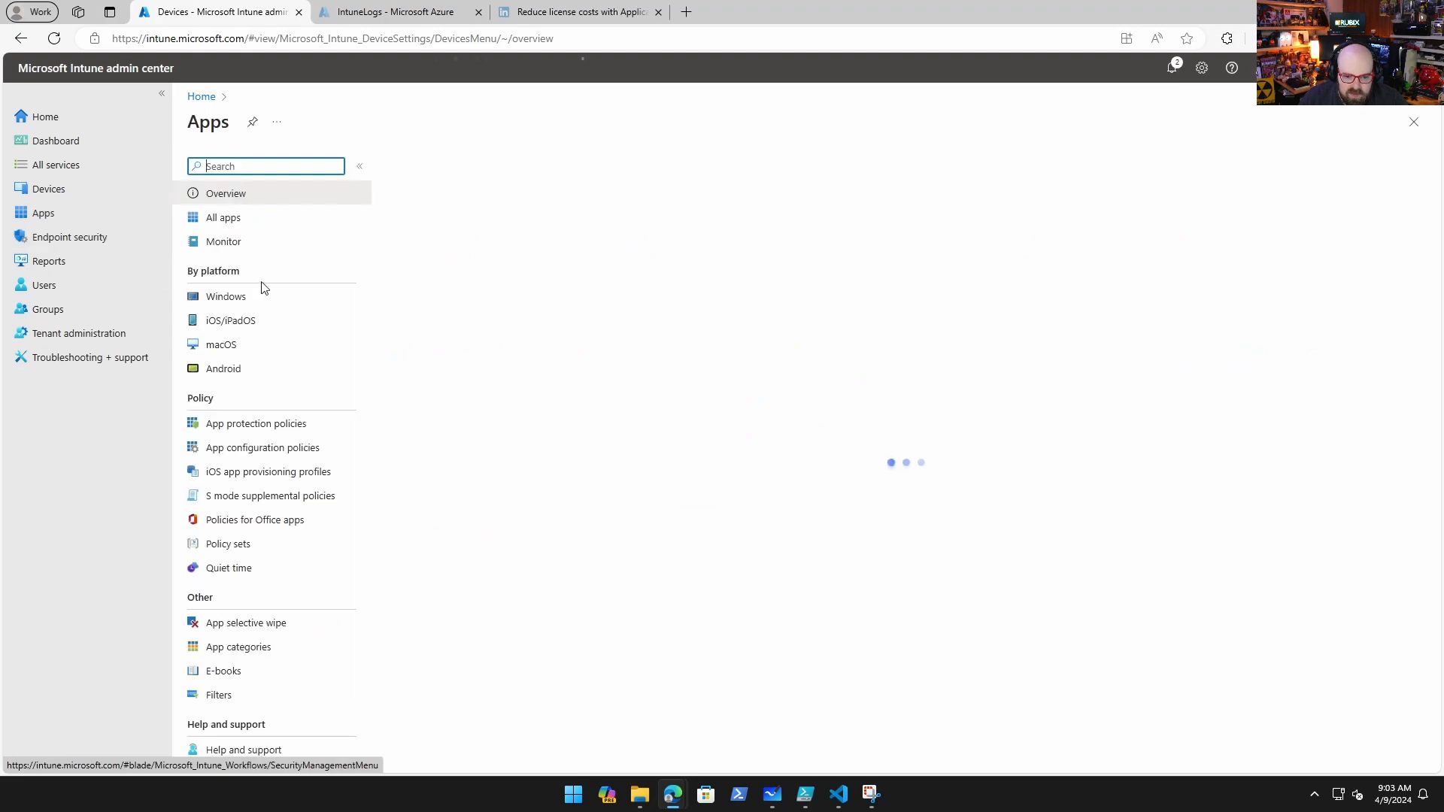
{"action": "left_click", "coordinate": [264, 294]}
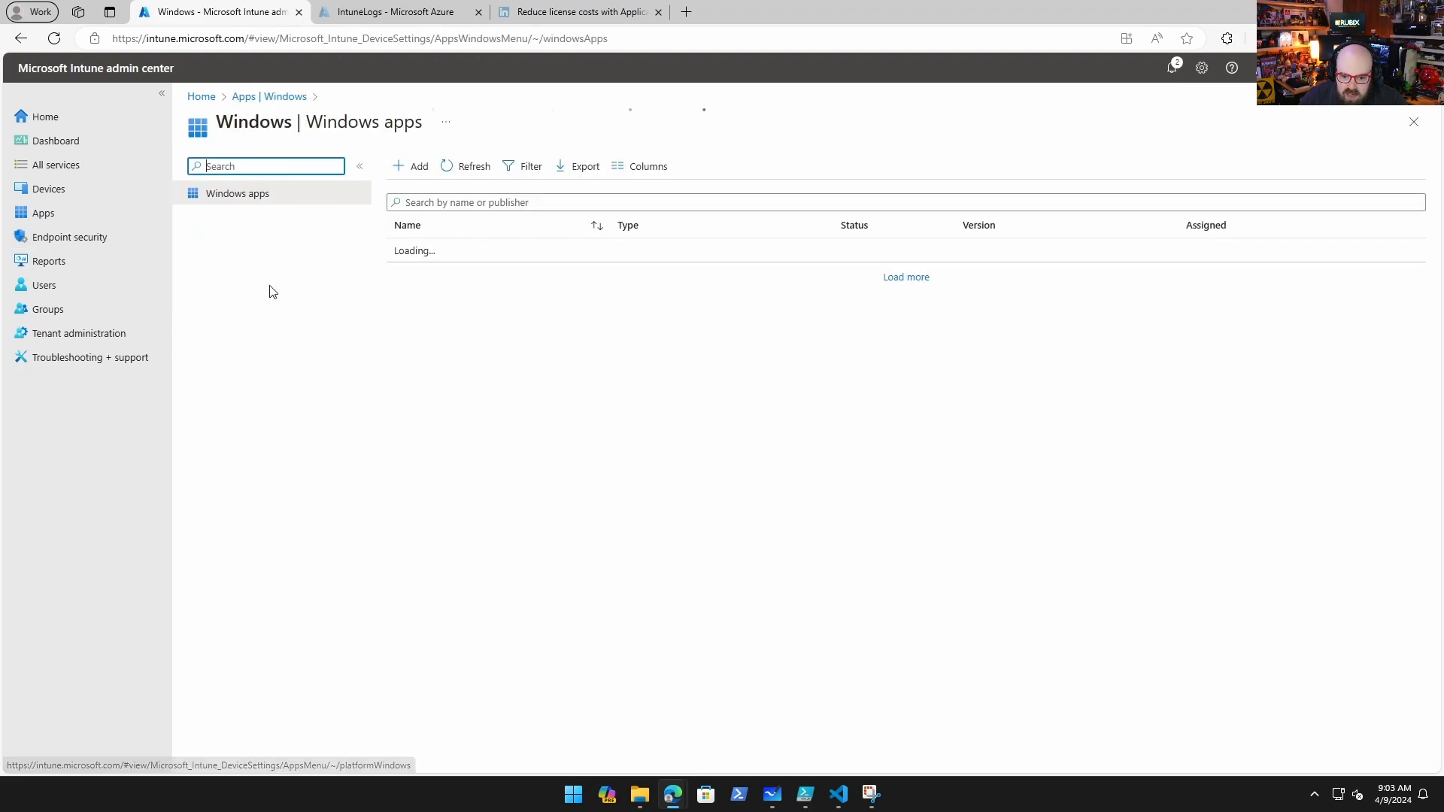
{"action": "left_click", "coordinate": [408, 171]}
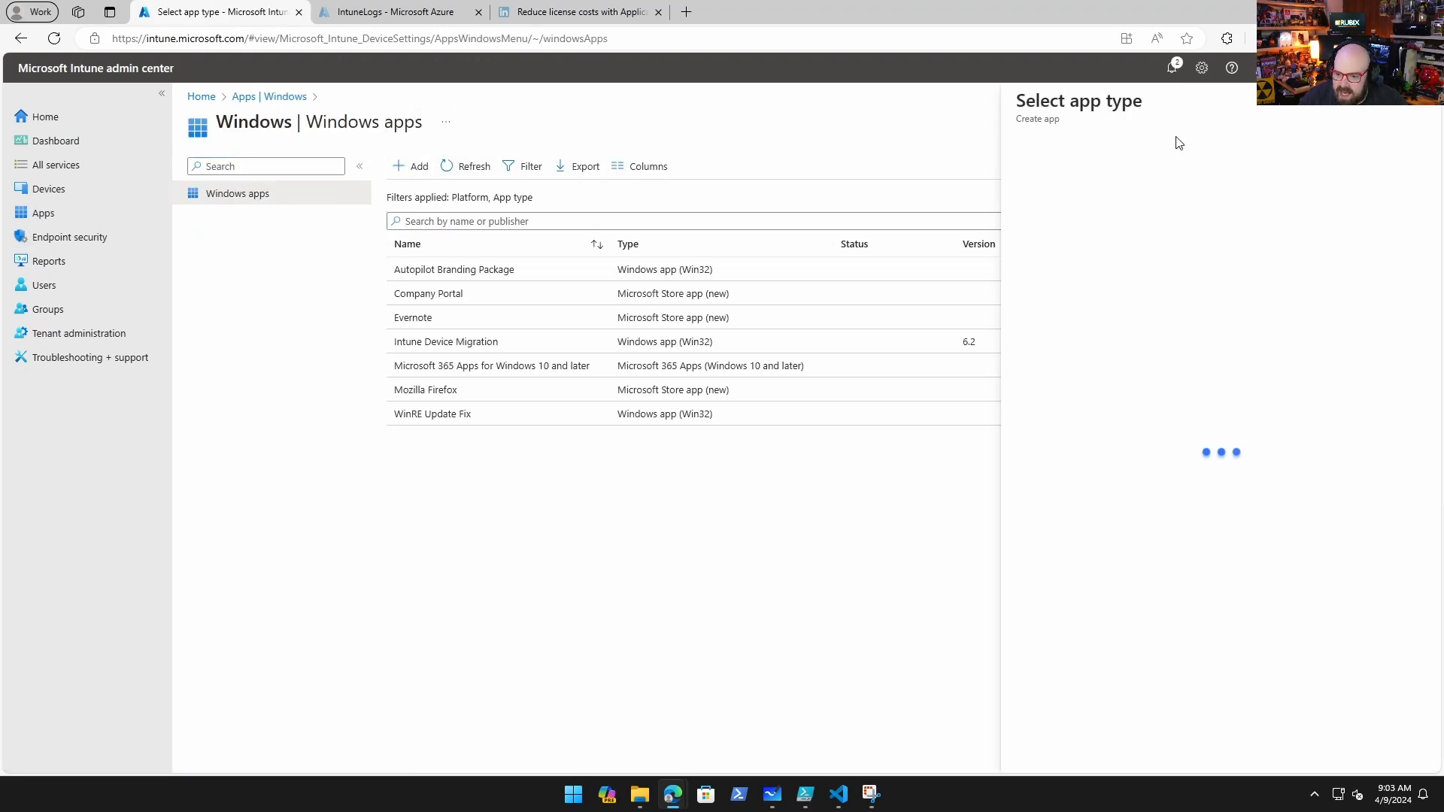
{"action": "left_click", "coordinate": [1121, 172]}
{"action": "left_click", "coordinate": [1113, 485]}
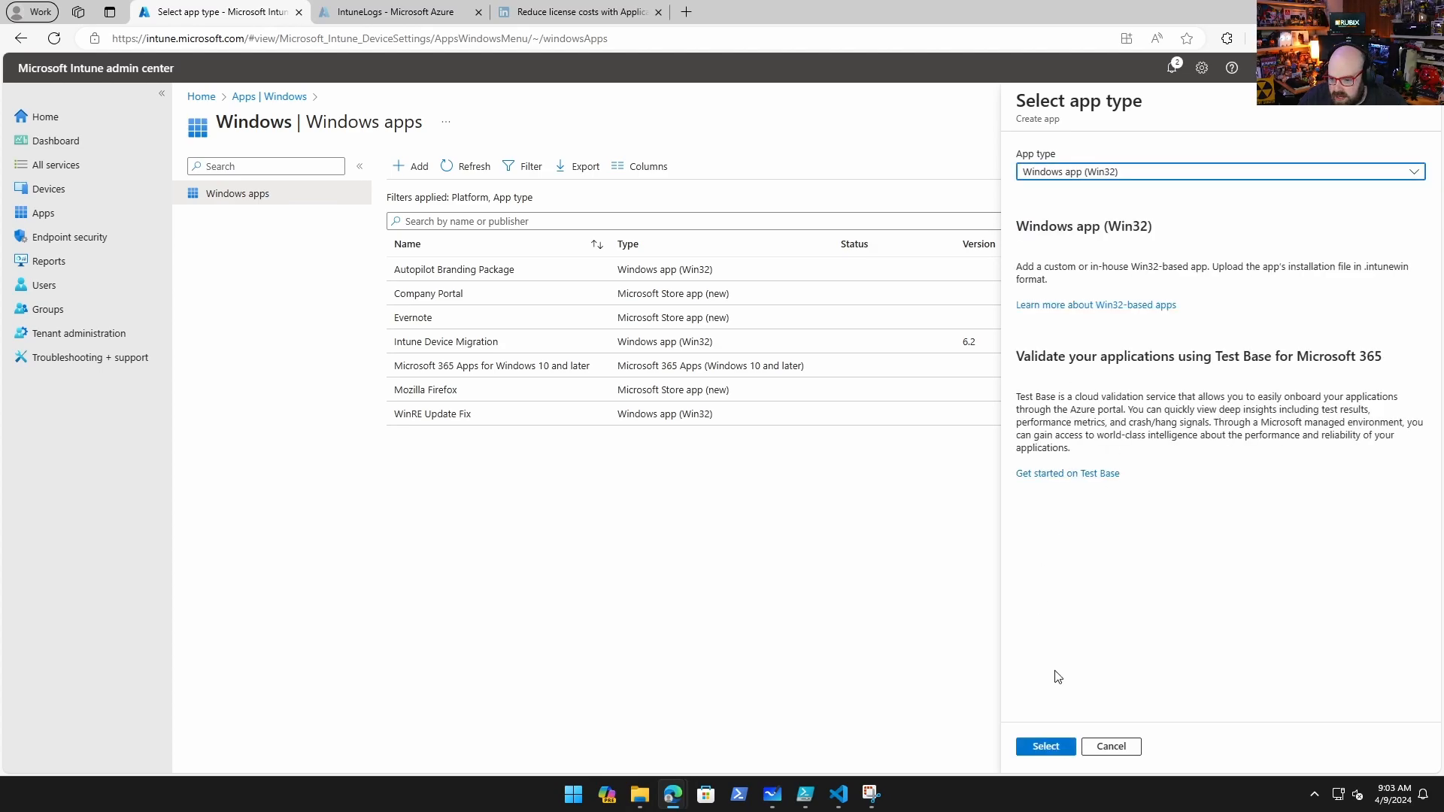
{"action": "left_click", "coordinate": [1045, 747]}
Choose AzureMonitorAgentClientSetup.intunewin from the AzureMonitor desktop folder as the app package file.
{"action": "left_click", "coordinate": [1148, 164]}
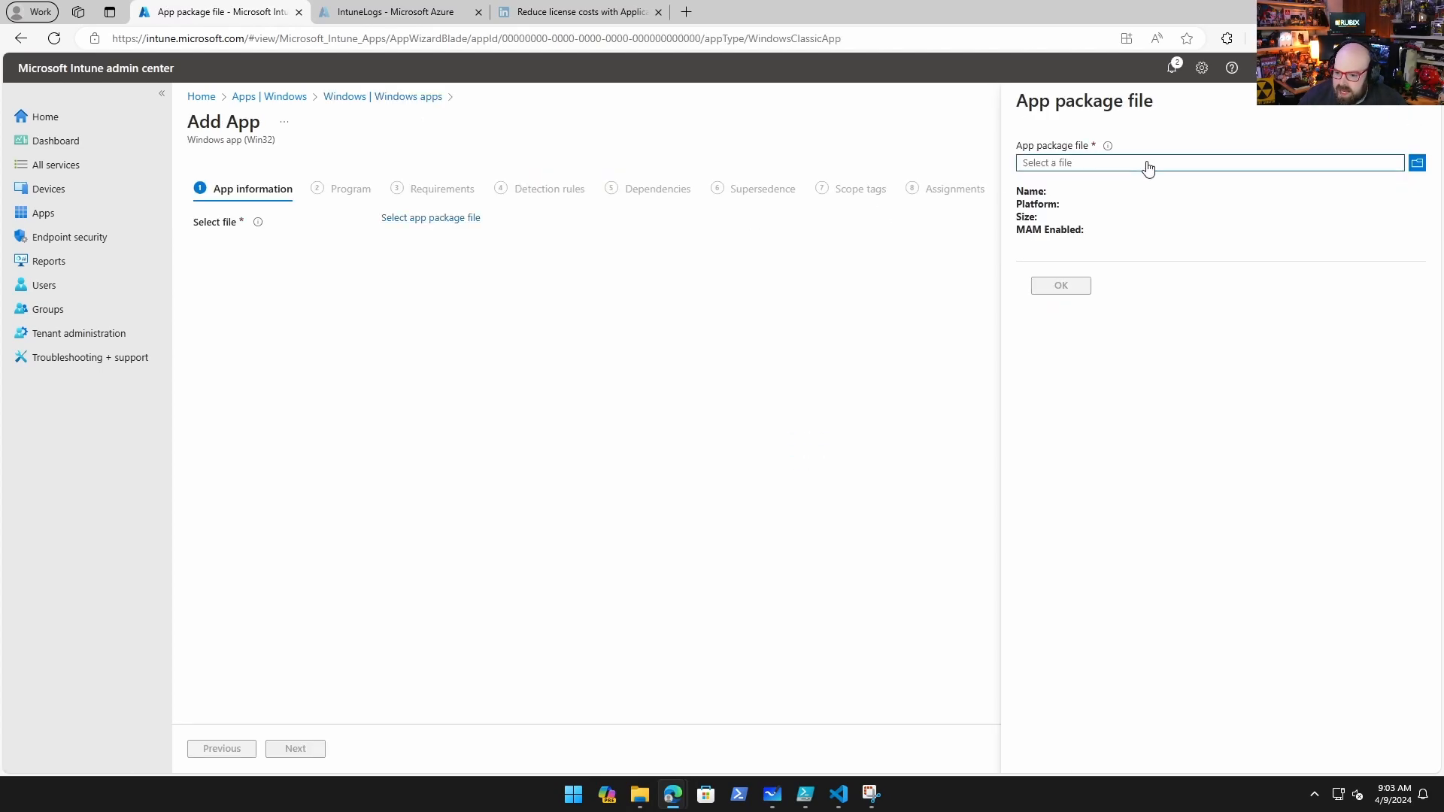
{"action": "left_click", "coordinate": [68, 201]}
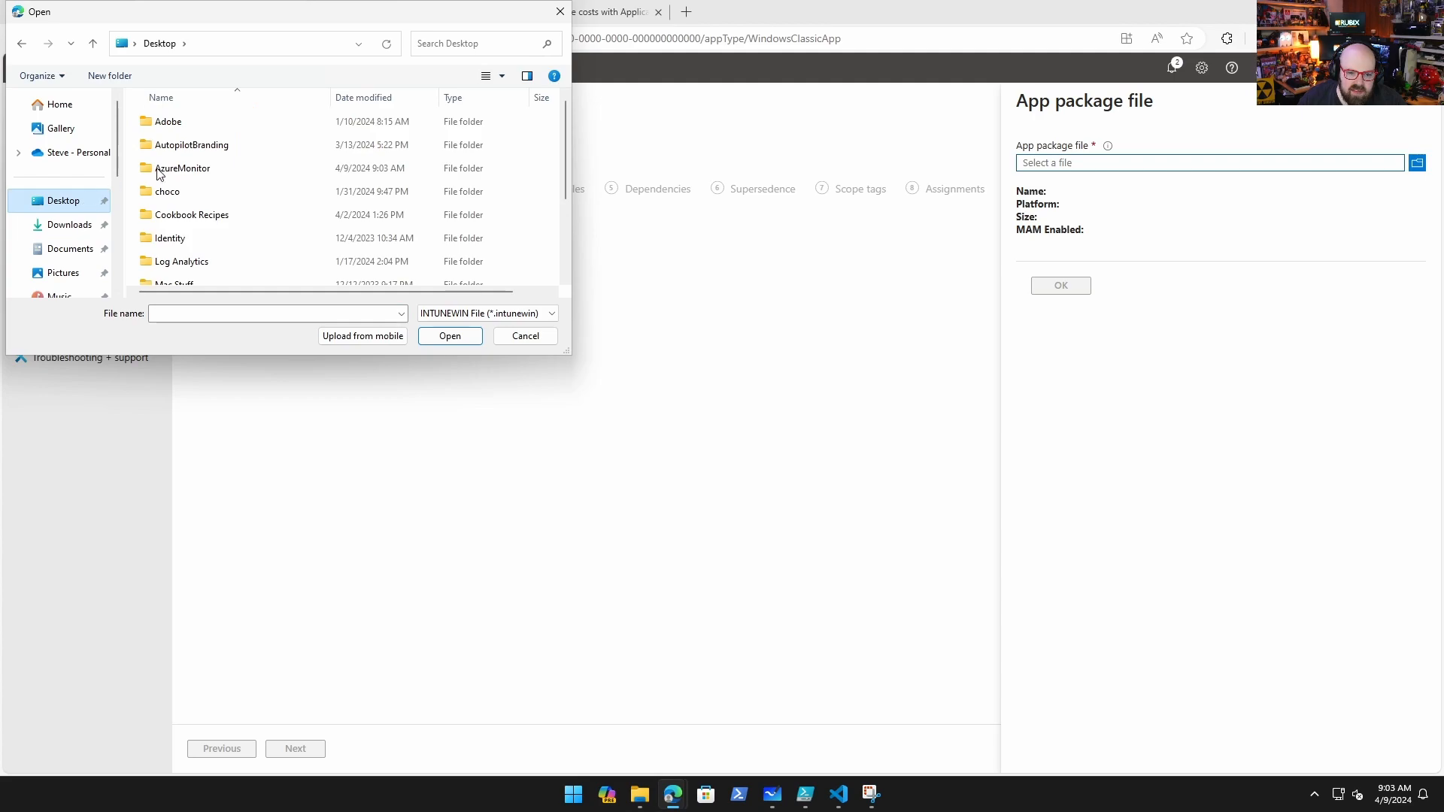
{"action": "double_click", "coordinate": [228, 170]}
{"action": "double_click", "coordinate": [221, 125]}
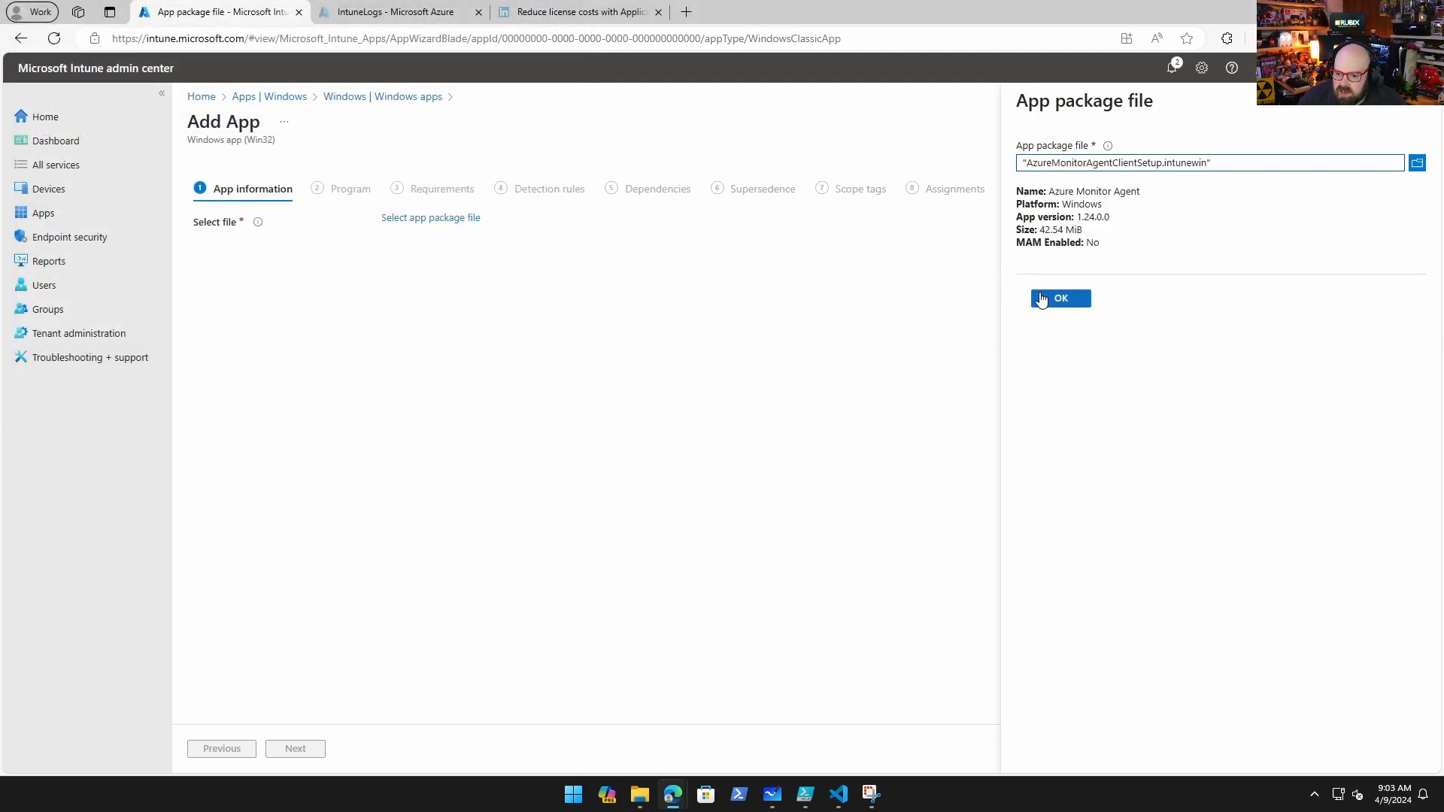
{"action": "left_click", "coordinate": [1041, 290]}
Set the app's publisher to Microsoft and keep the default install and uninstall program settings.
{"action": "left_click", "coordinate": [493, 373]}
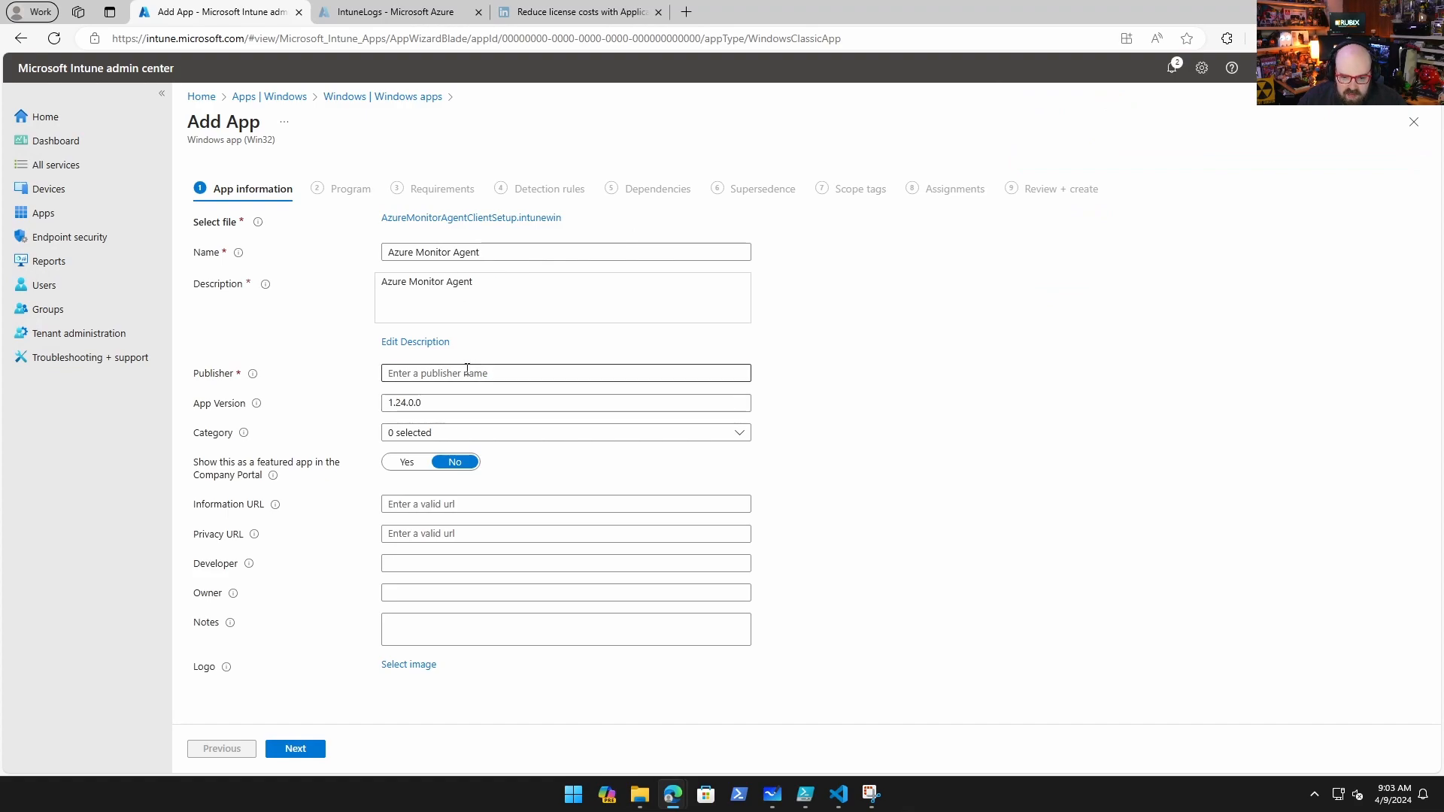
{"action": "type", "text": "Microsoft"}
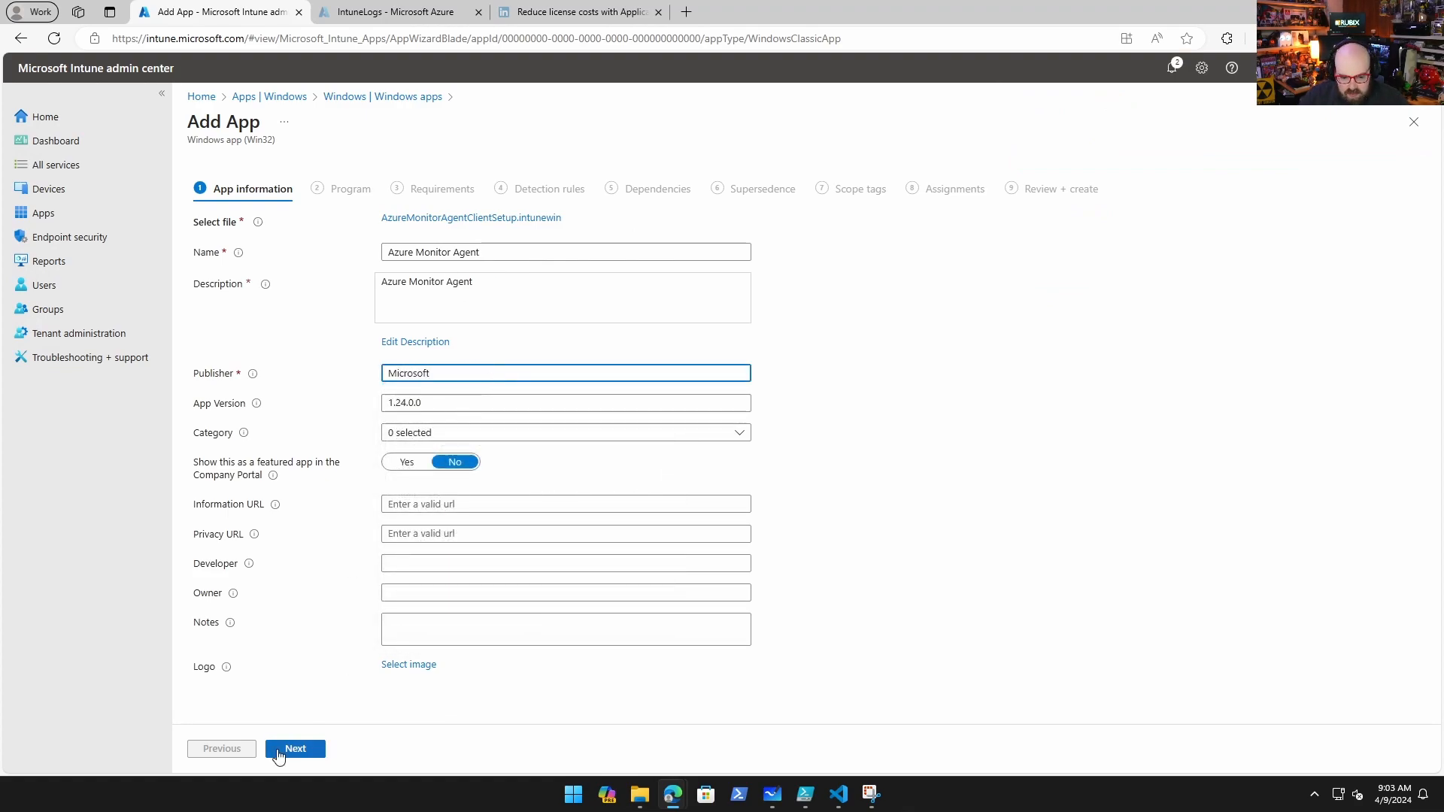
{"action": "left_click", "coordinate": [295, 749]}
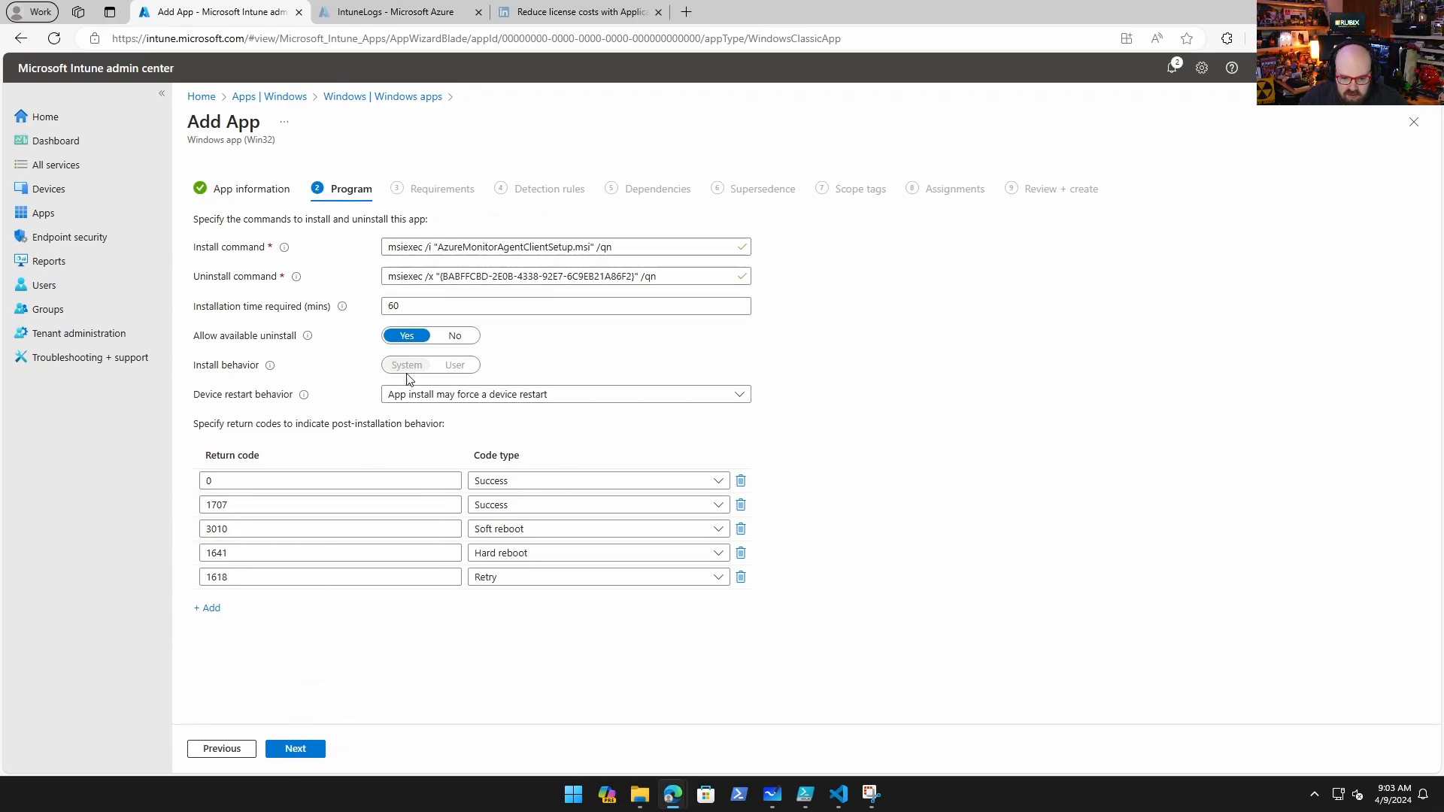
{"action": "left_click", "coordinate": [306, 753]}
Choose the app's required operating system architecture and minimum operating system, and continue to the detection rules.
{"action": "left_click", "coordinate": [487, 252]}
{"action": "left_click", "coordinate": [421, 295]}
{"action": "left_click", "coordinate": [421, 295]}
{"action": "left_click", "coordinate": [679, 314]}
{"action": "left_click", "coordinate": [500, 278]}
{"action": "left_click", "coordinate": [488, 297]}
{"action": "left_click", "coordinate": [303, 749]}
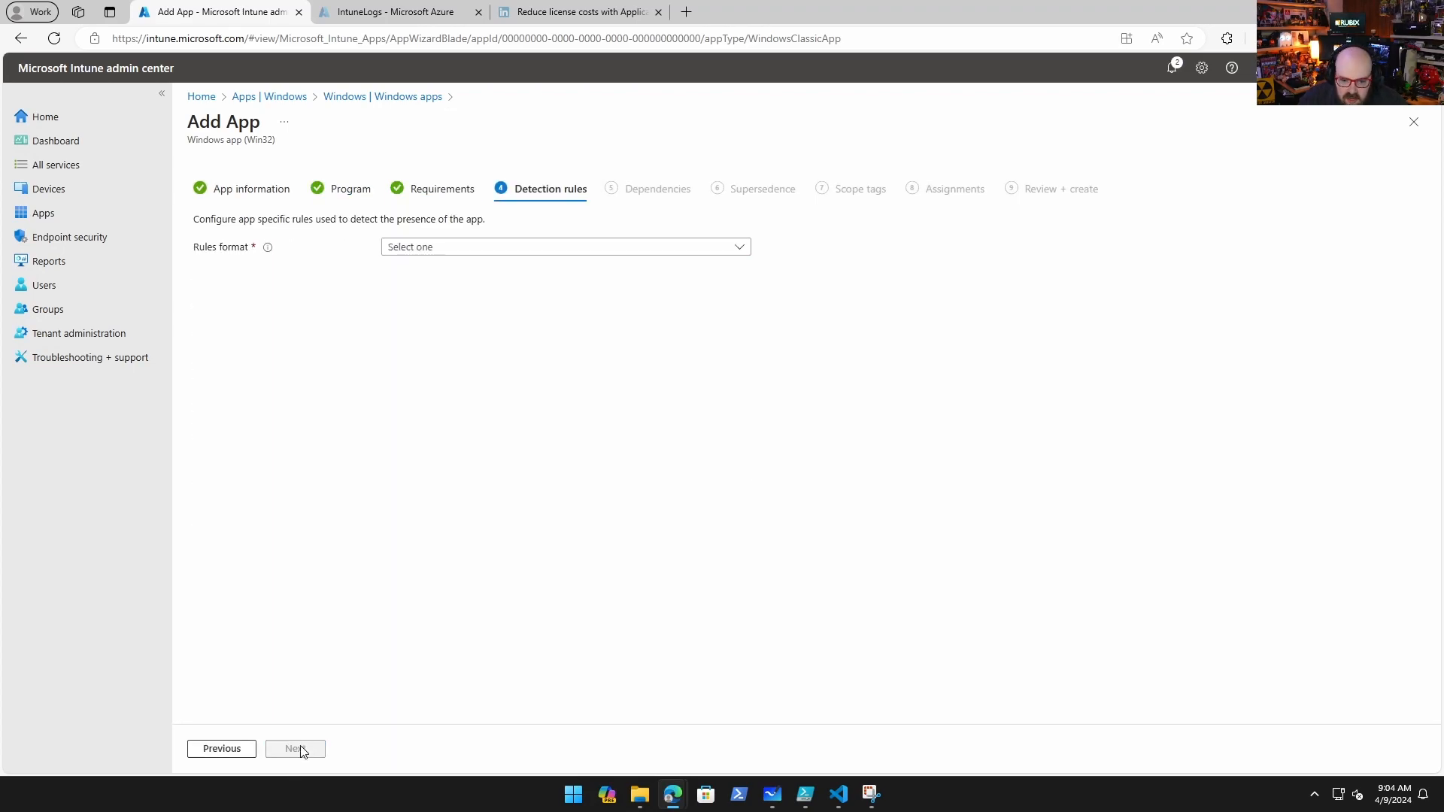
Configure the detection rules manually and add a rule of type MSI.
{"action": "left_click", "coordinate": [444, 248]}
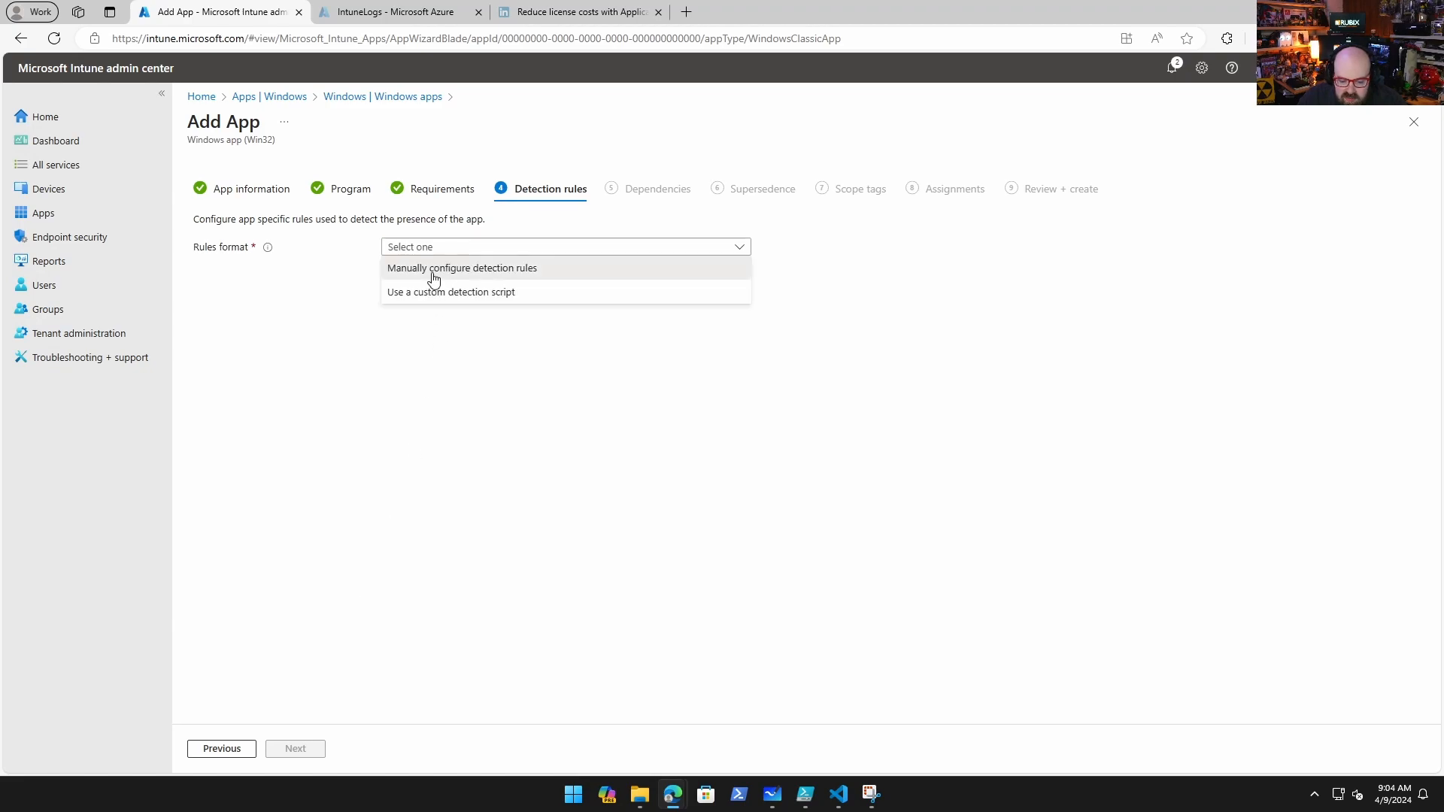
{"action": "left_click", "coordinate": [433, 273]}
{"action": "left_click", "coordinate": [208, 339]}
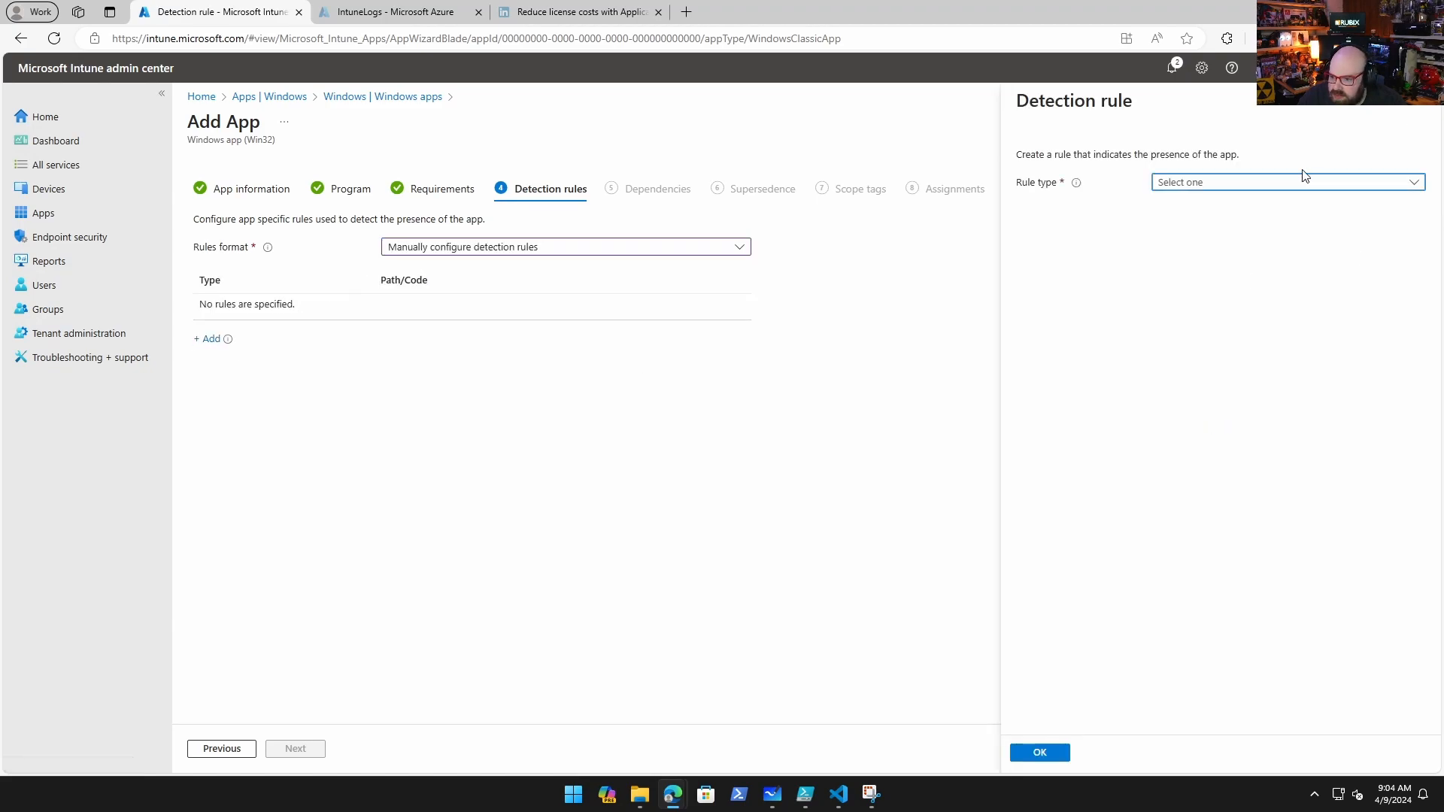
{"action": "left_click", "coordinate": [1271, 188]}
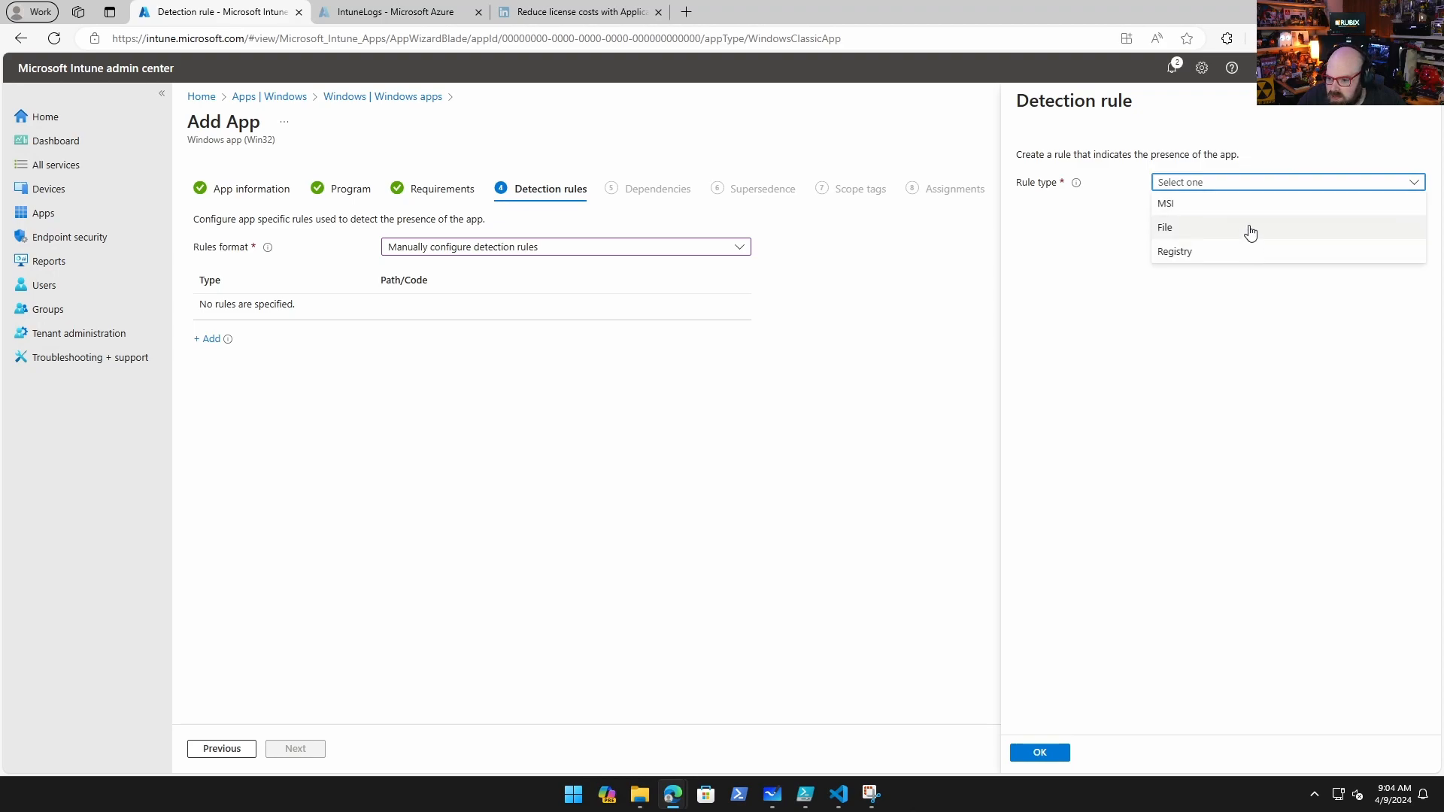
{"action": "left_click", "coordinate": [1248, 201]}
{"action": "left_click", "coordinate": [1041, 755]}
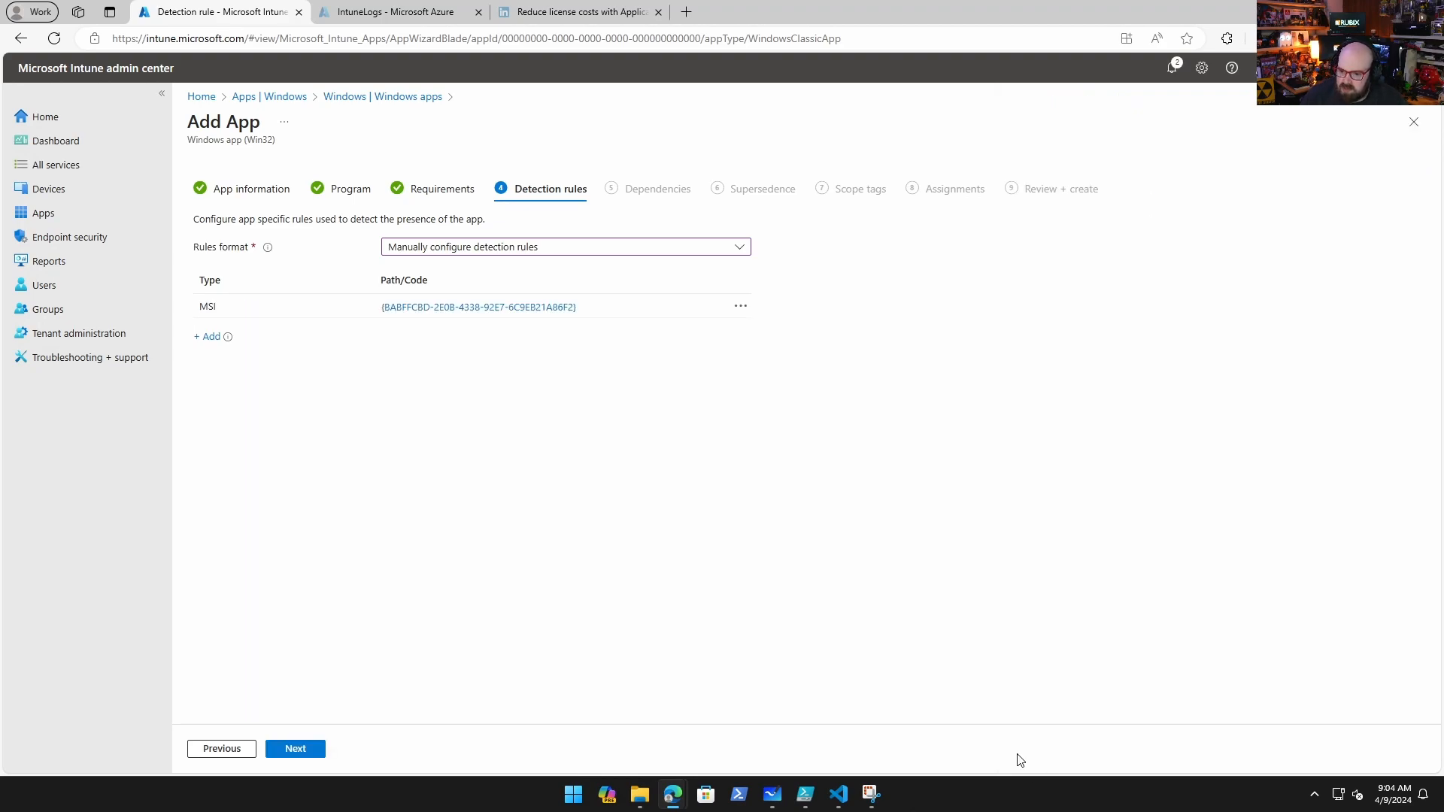
Skip dependencies, supersedence and scope tags, make the app available to the M365 Devices group for enrolled devices, and continue to the review.
{"action": "left_click", "coordinate": [295, 749]}
{"action": "left_click", "coordinate": [295, 750]}
{"action": "left_click", "coordinate": [295, 749]}
{"action": "left_click", "coordinate": [295, 749]}
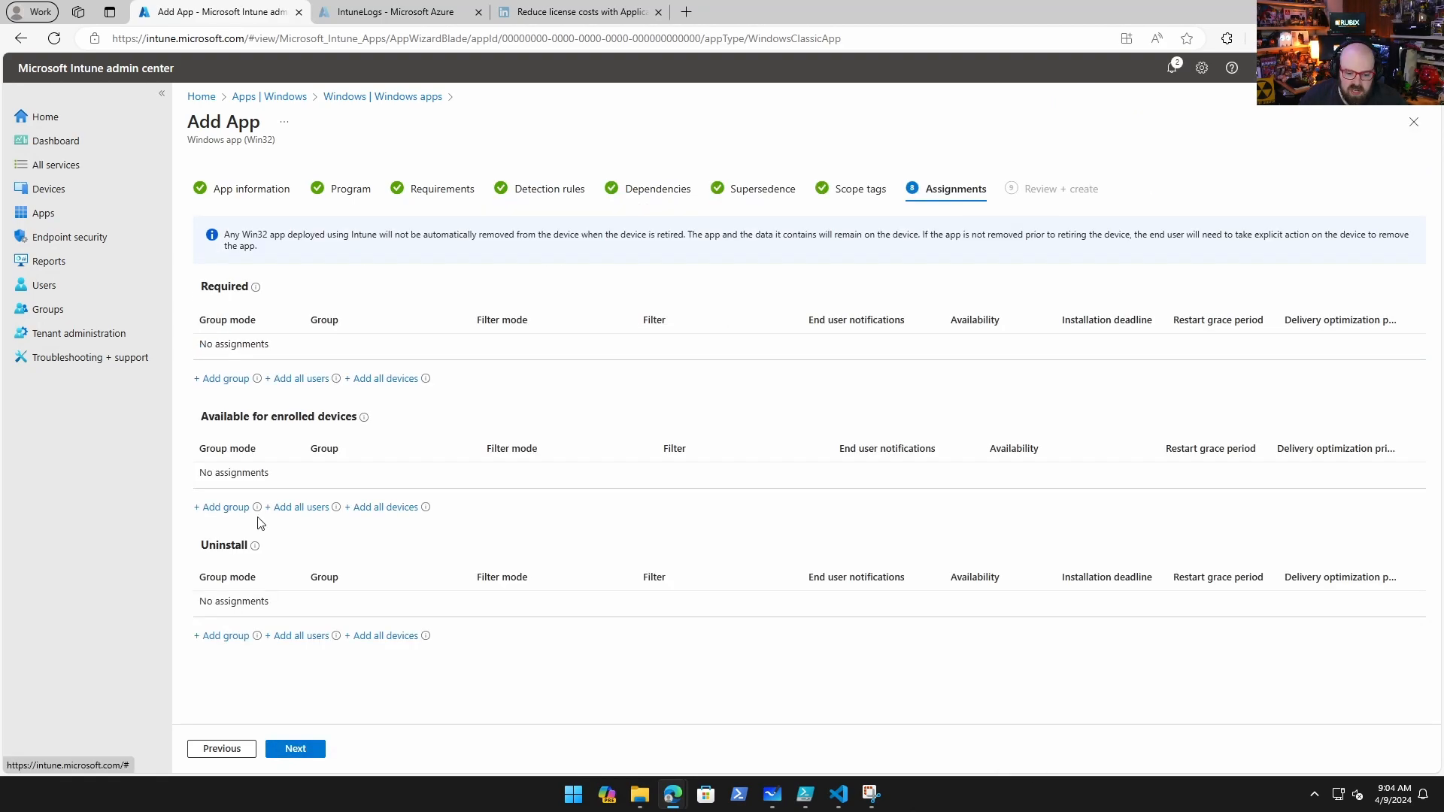
{"action": "left_click", "coordinate": [235, 509]}
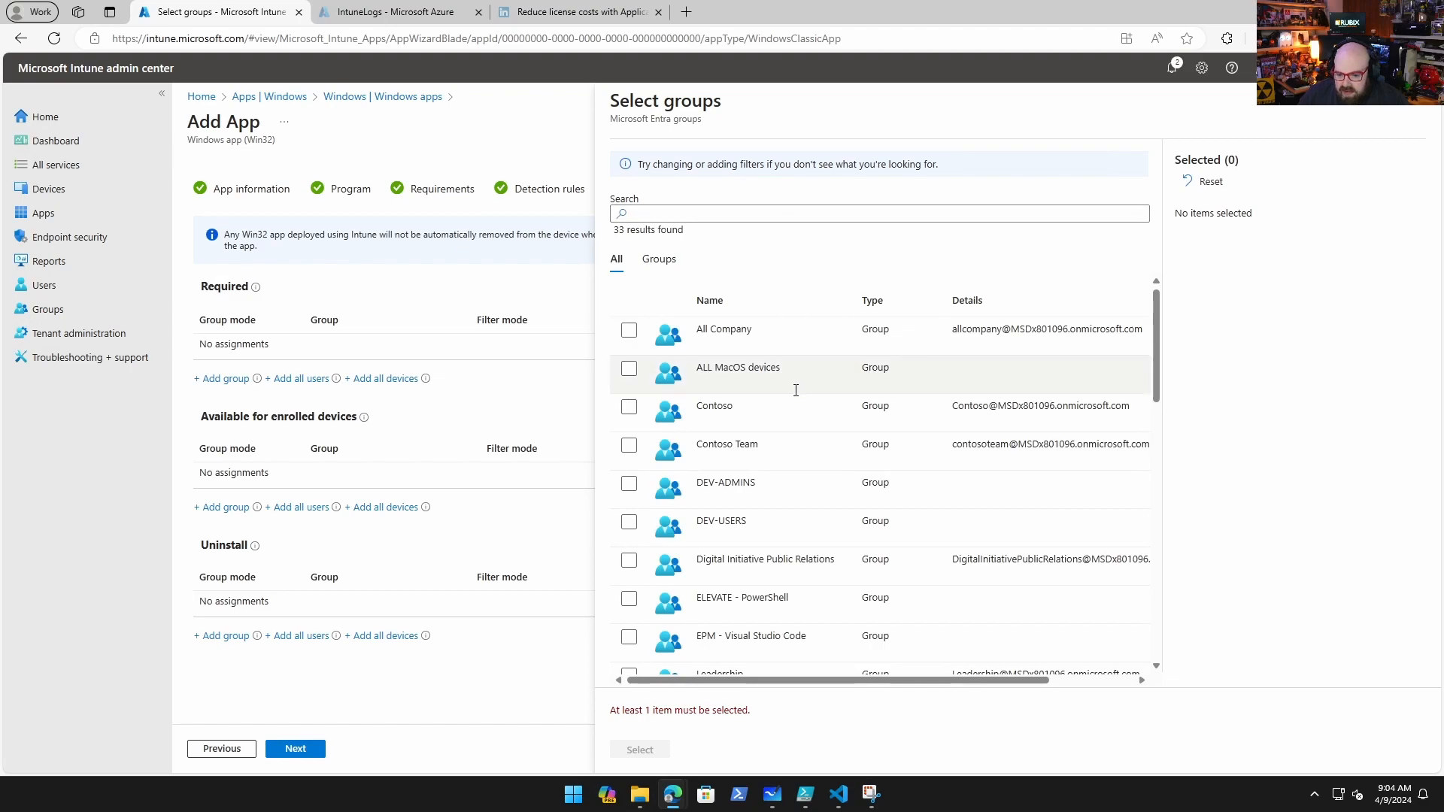
{"action": "scroll", "coordinate": [894, 403], "scroll_direction": "down", "scroll_amount": 3}
{"action": "scroll", "coordinate": [895, 403], "scroll_direction": "down", "scroll_amount": 2}
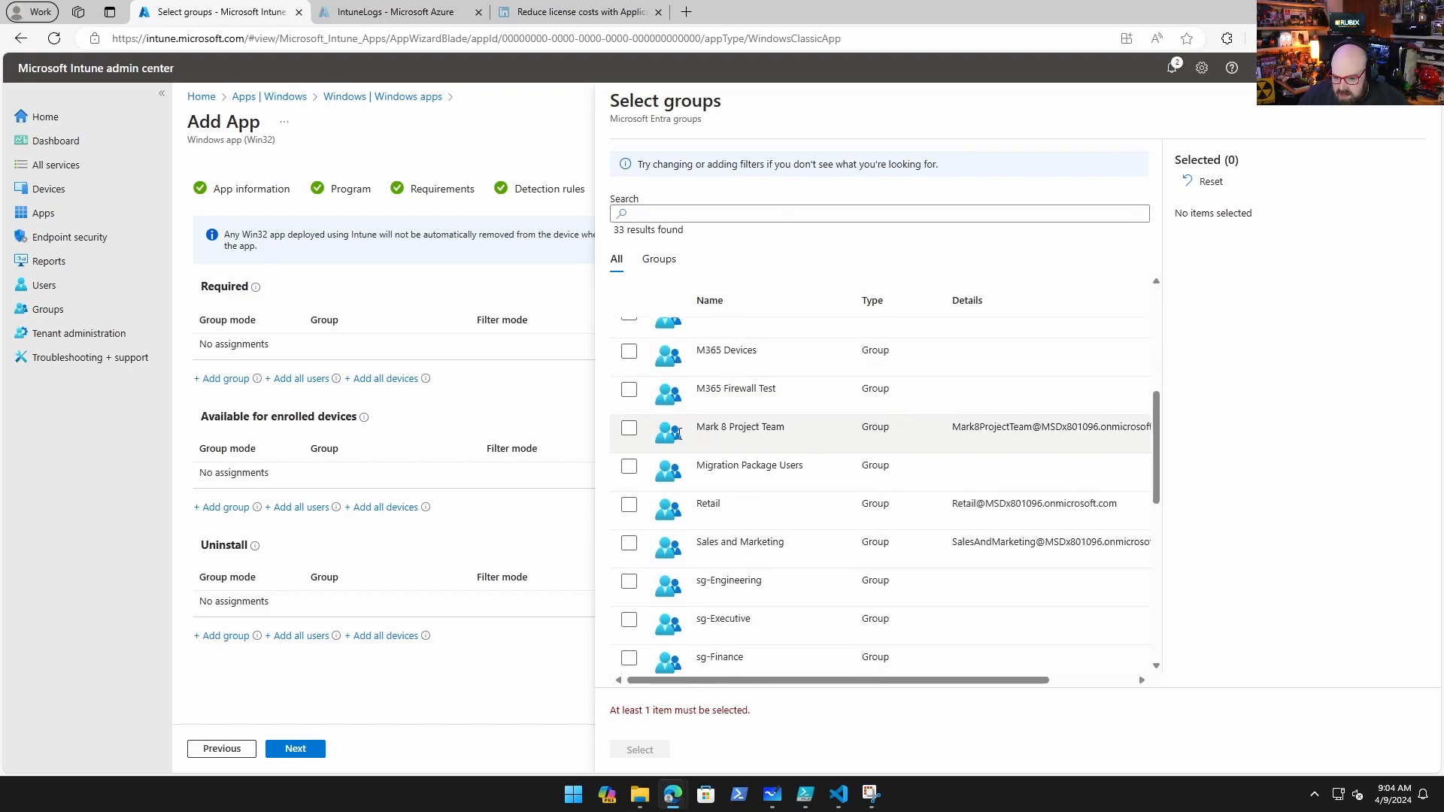
{"action": "left_click", "coordinate": [630, 353]}
{"action": "mouse_move", "coordinate": [672, 793]}
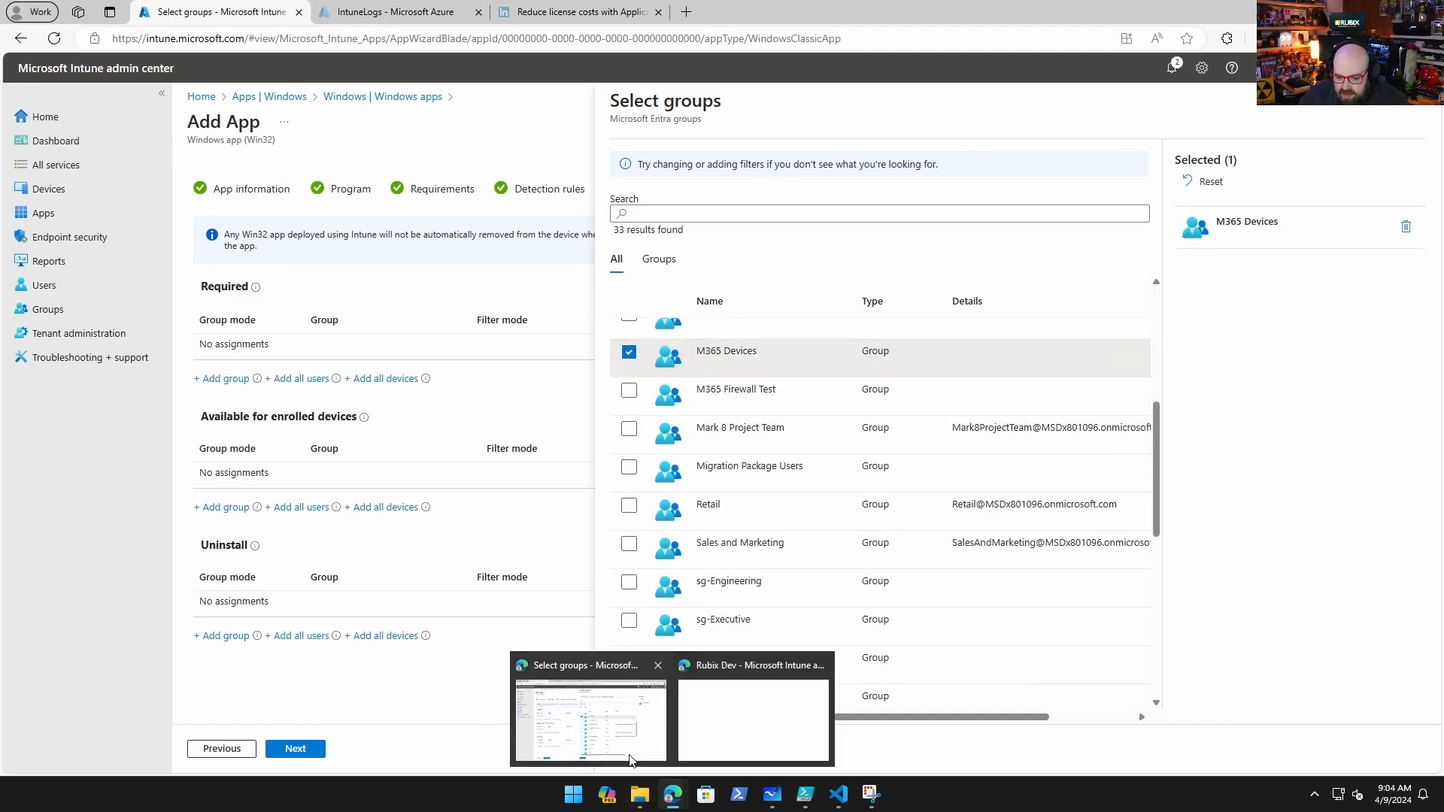
{"action": "left_click", "coordinate": [638, 748]}
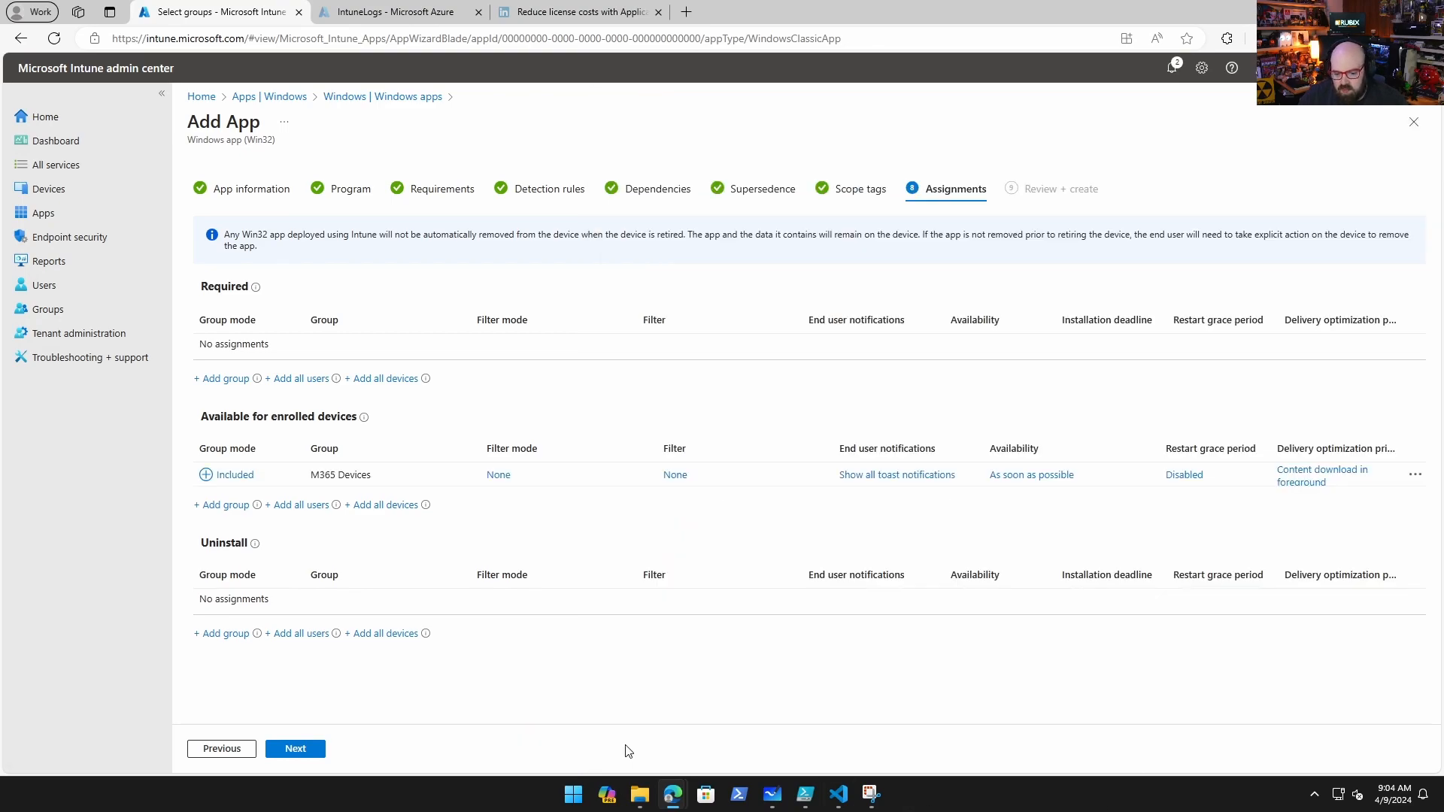
{"action": "left_click", "coordinate": [285, 748]}
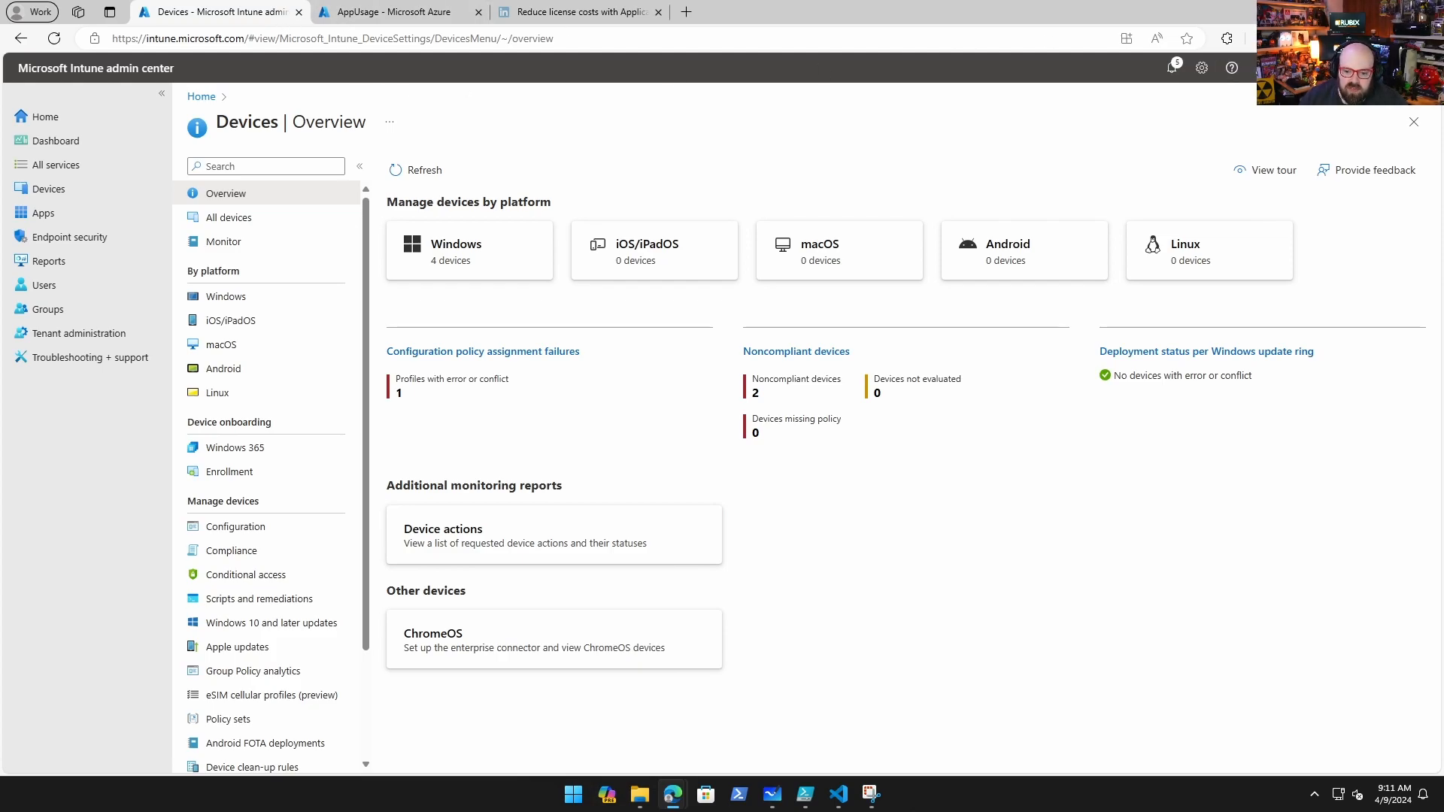
Open the Local Group Policy Editor (gpedit.msc) and expand Computer Configuration, Windows Settings, Security Settings, Application Control Policies down to AppLocker.
{"action": "left_click", "coordinate": [581, 792]}
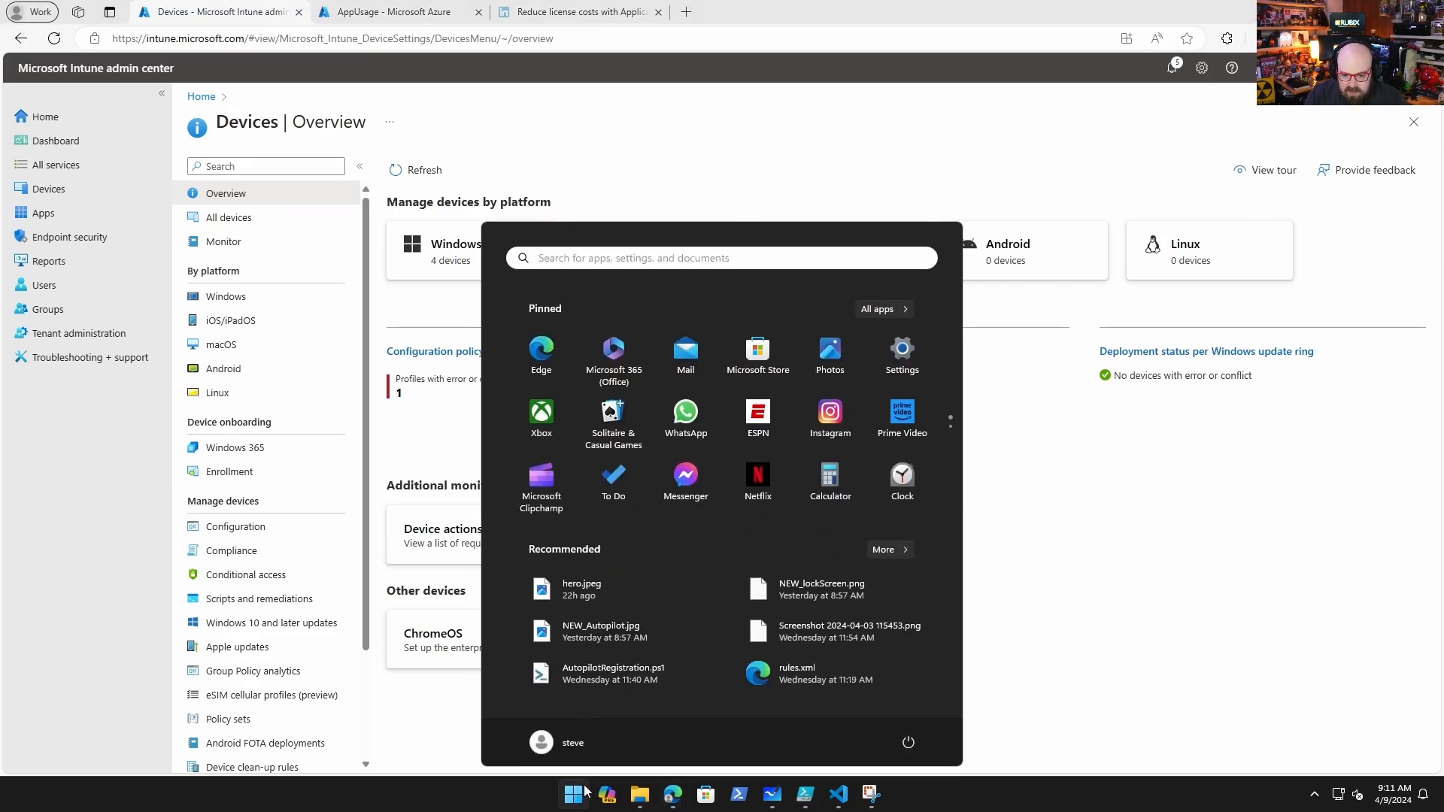
{"action": "type", "text": "gpedit.msc"}
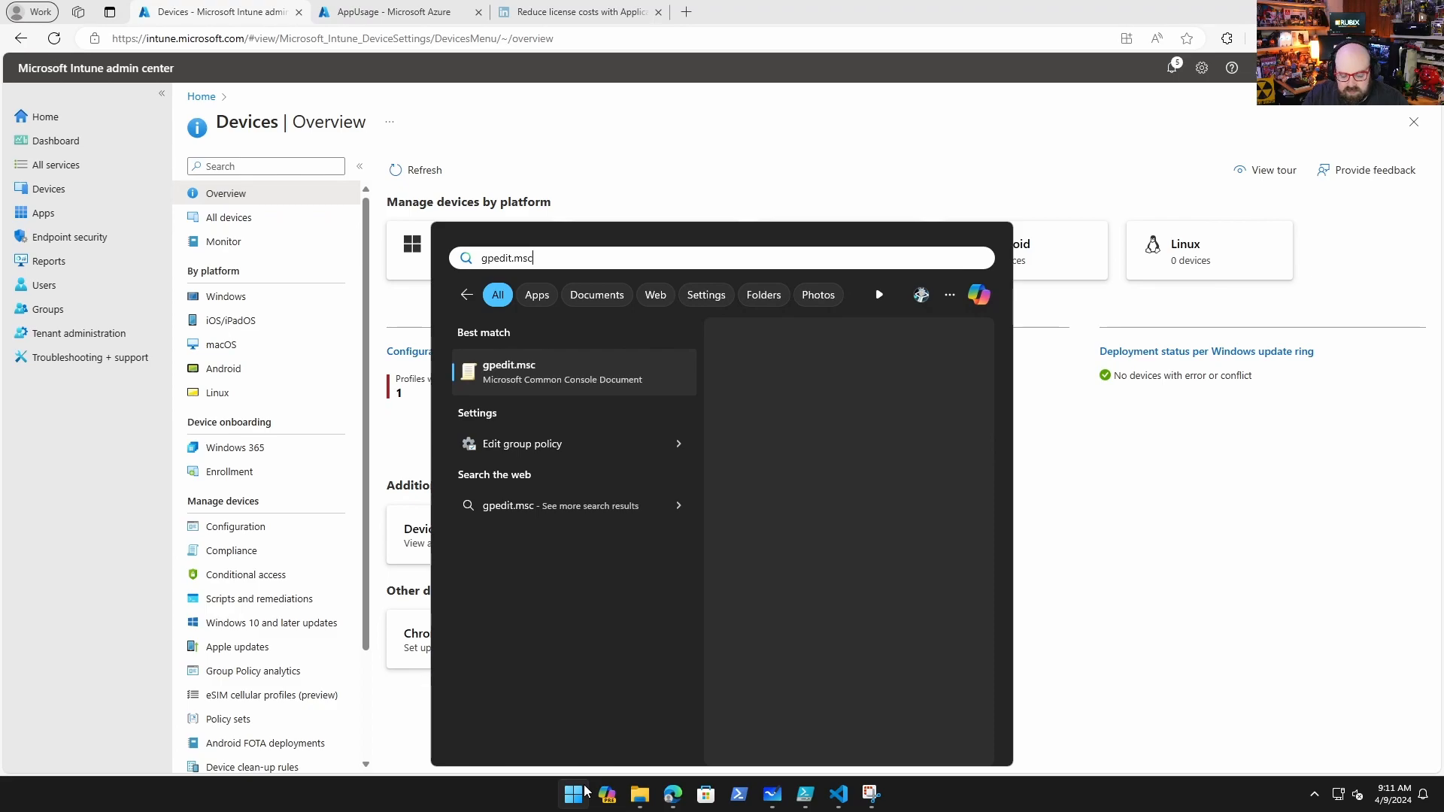
{"action": "key", "text": "Return"}
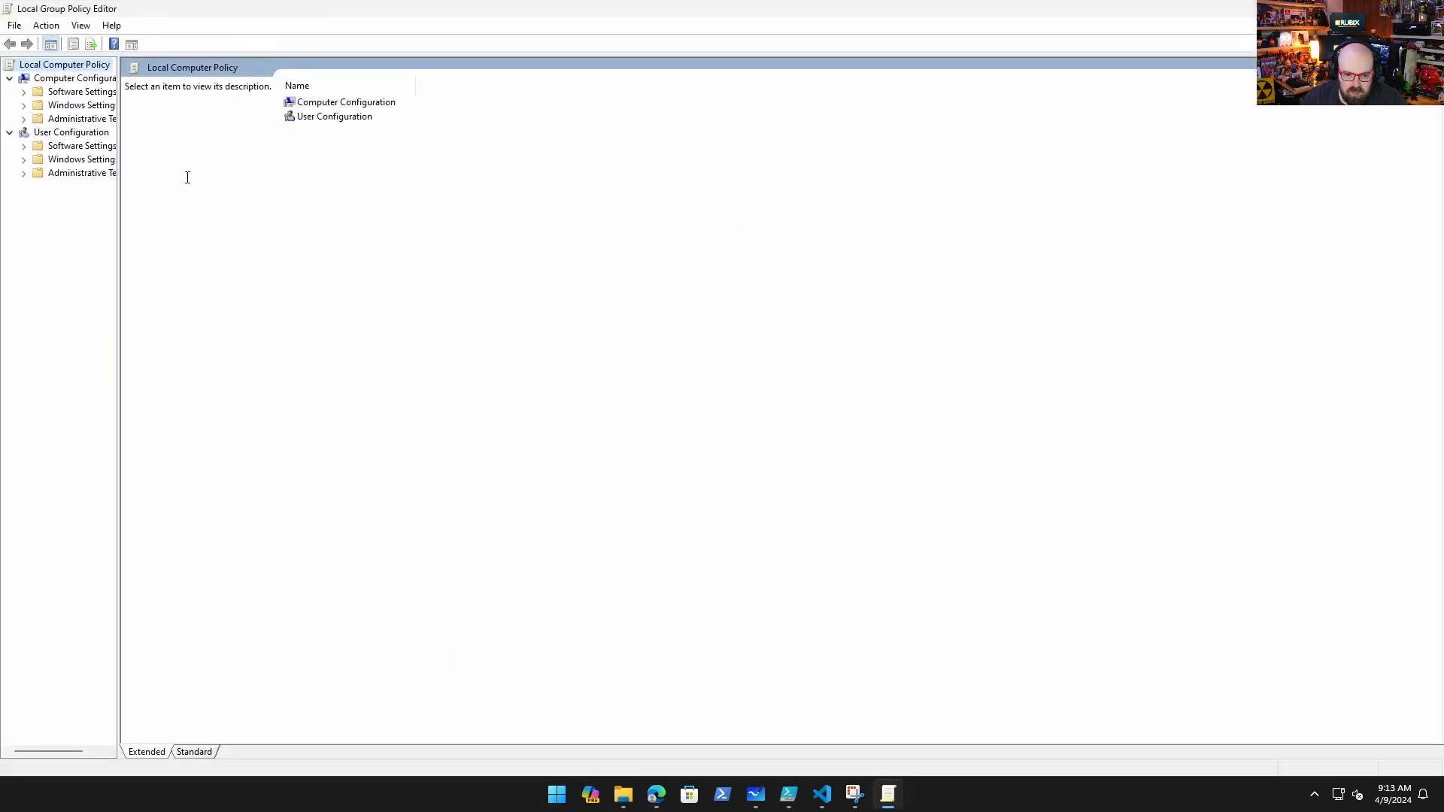
{"action": "left_click_drag", "start_coordinate": [119, 178], "coordinate": [183, 181]}
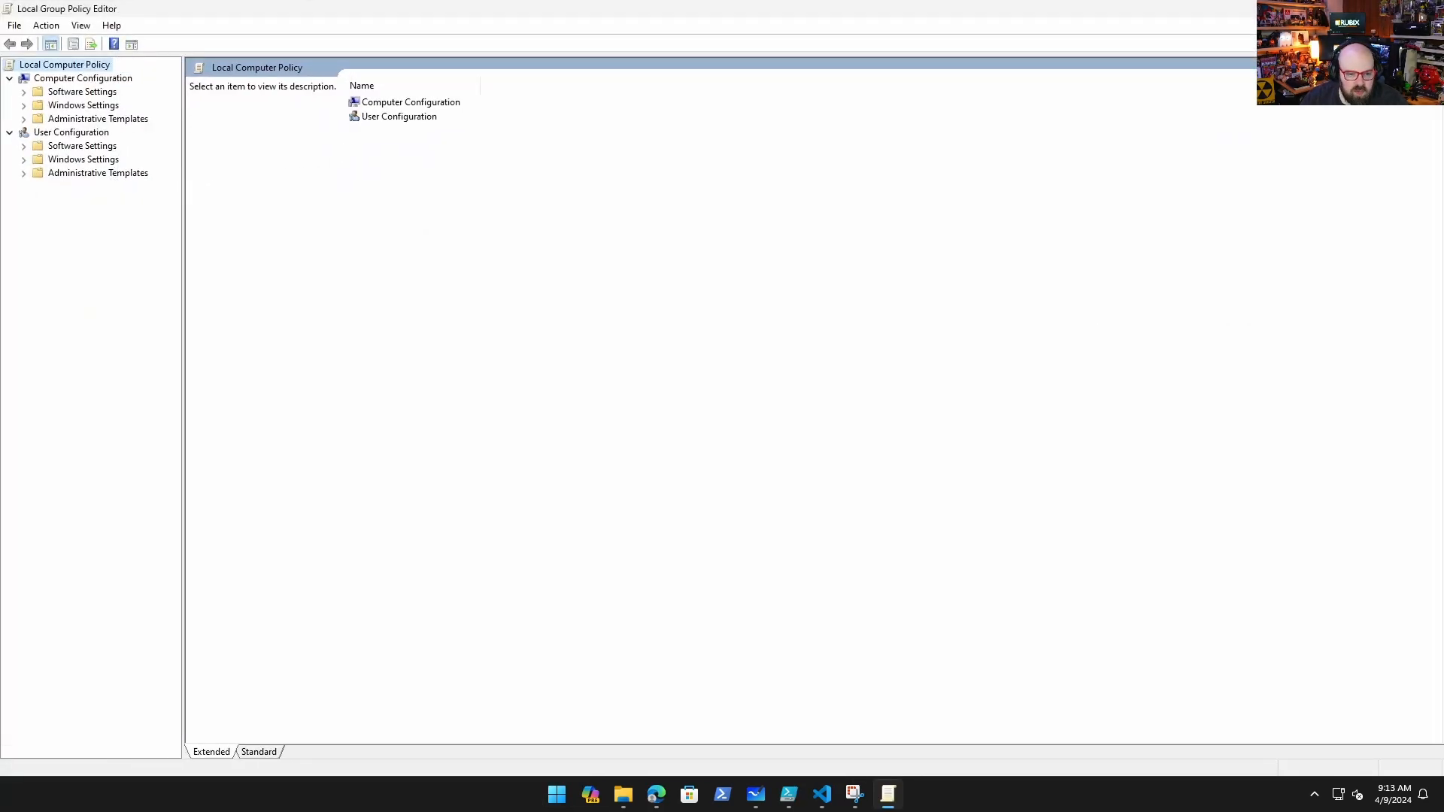
{"action": "left_click", "coordinate": [23, 107]}
{"action": "left_click", "coordinate": [38, 160]}
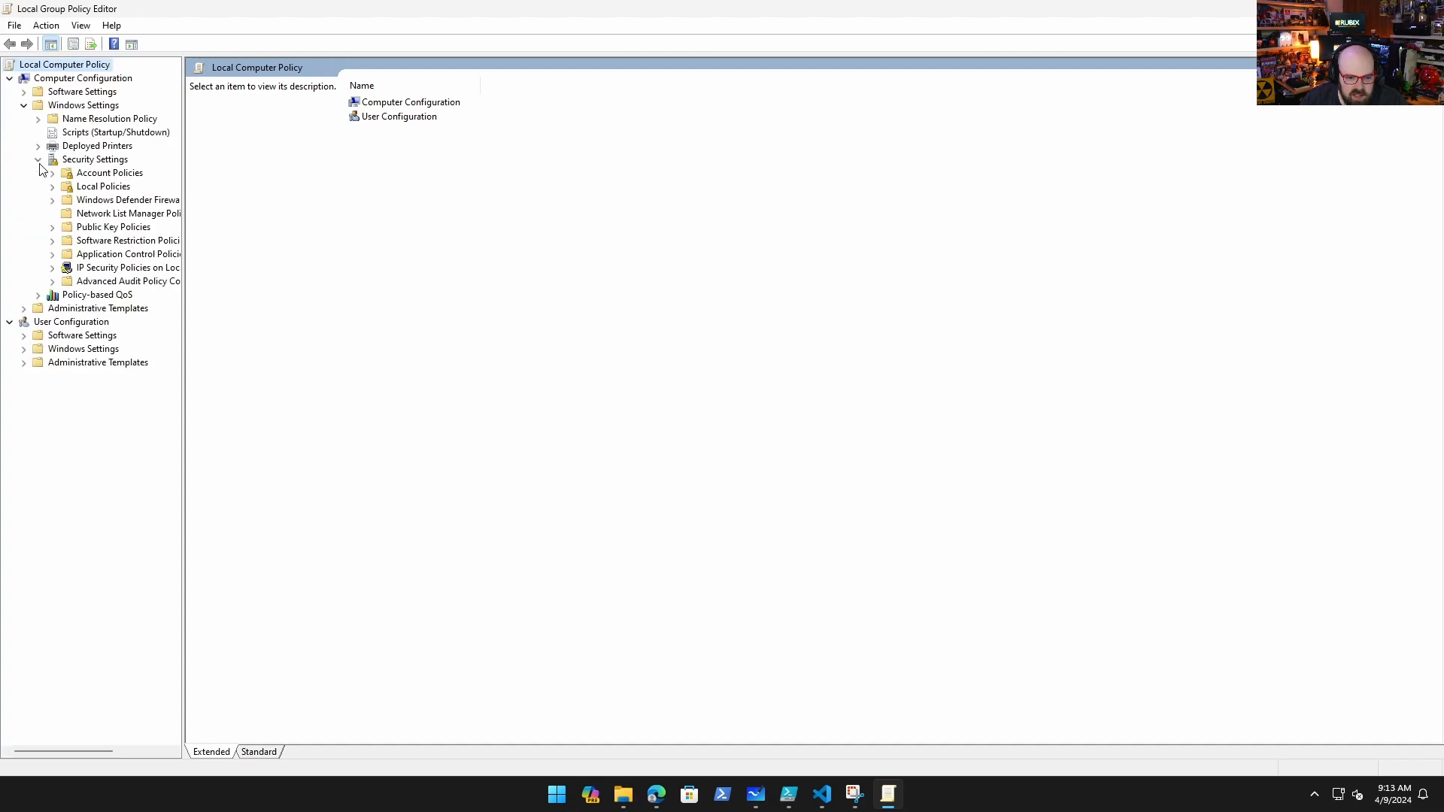
{"action": "double_click", "coordinate": [54, 257]}
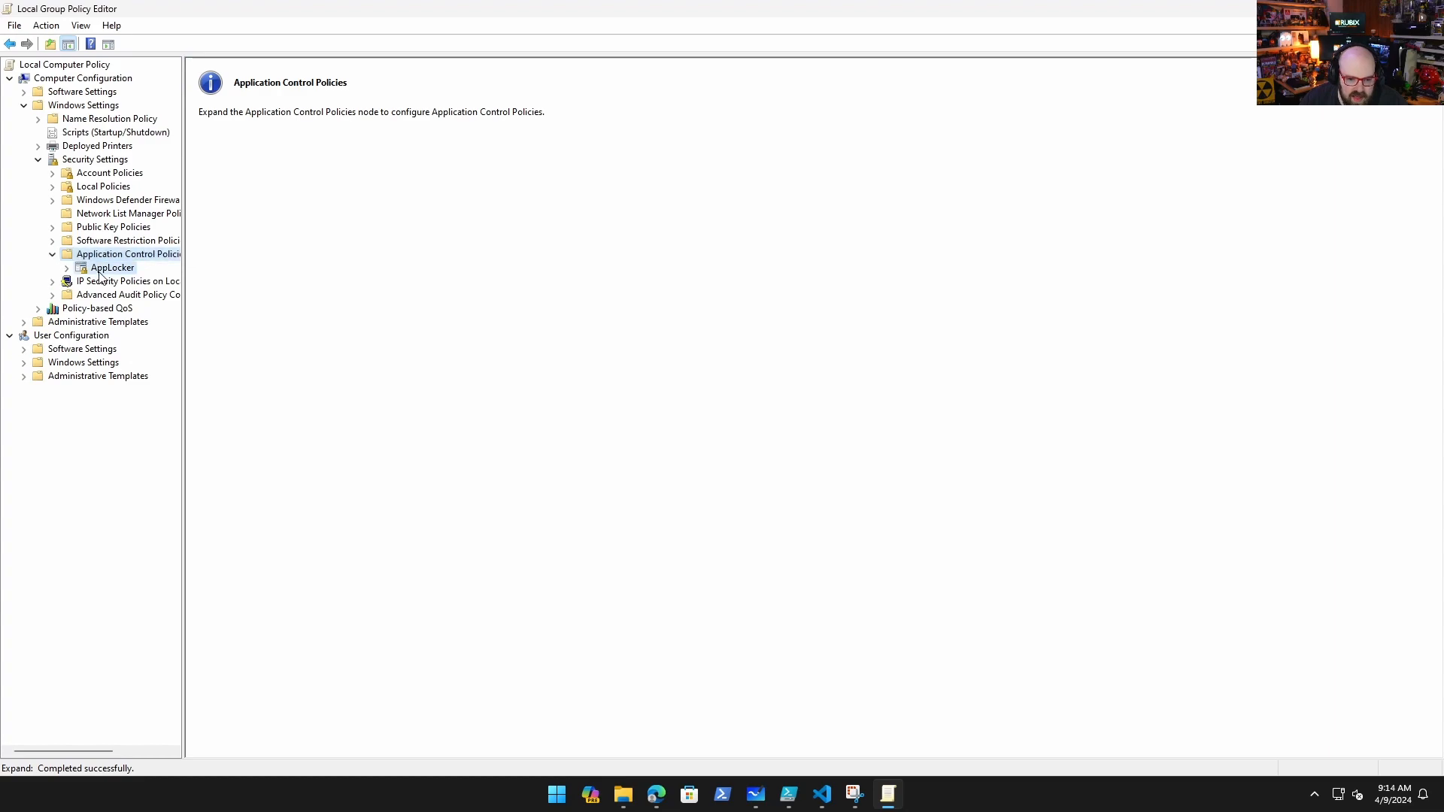
{"action": "double_click", "coordinate": [100, 270]}
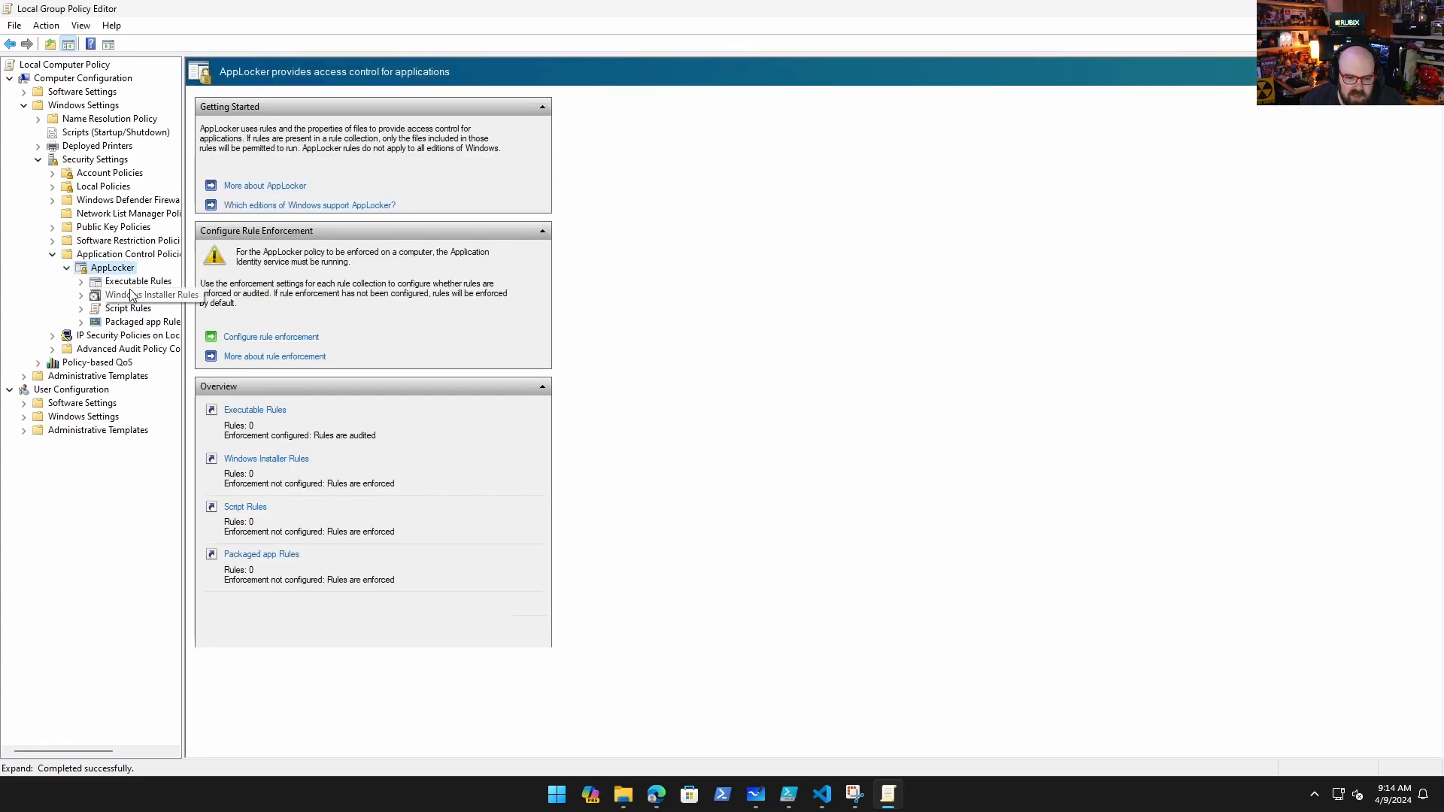
Create the default AppLocker executable rules and widen the Name column to read their full names.
{"action": "left_click", "coordinate": [127, 282]}
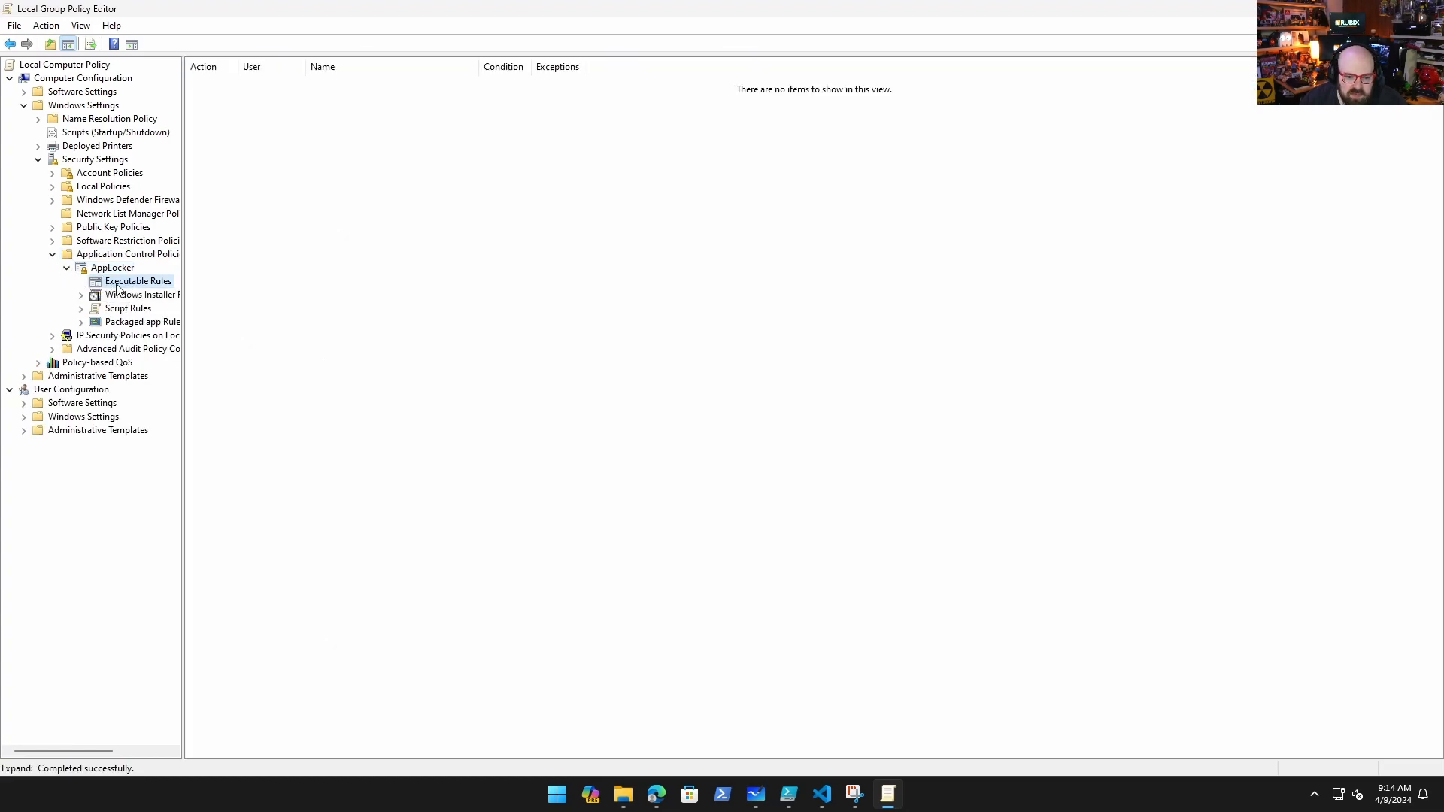
{"action": "right_click", "coordinate": [123, 282]}
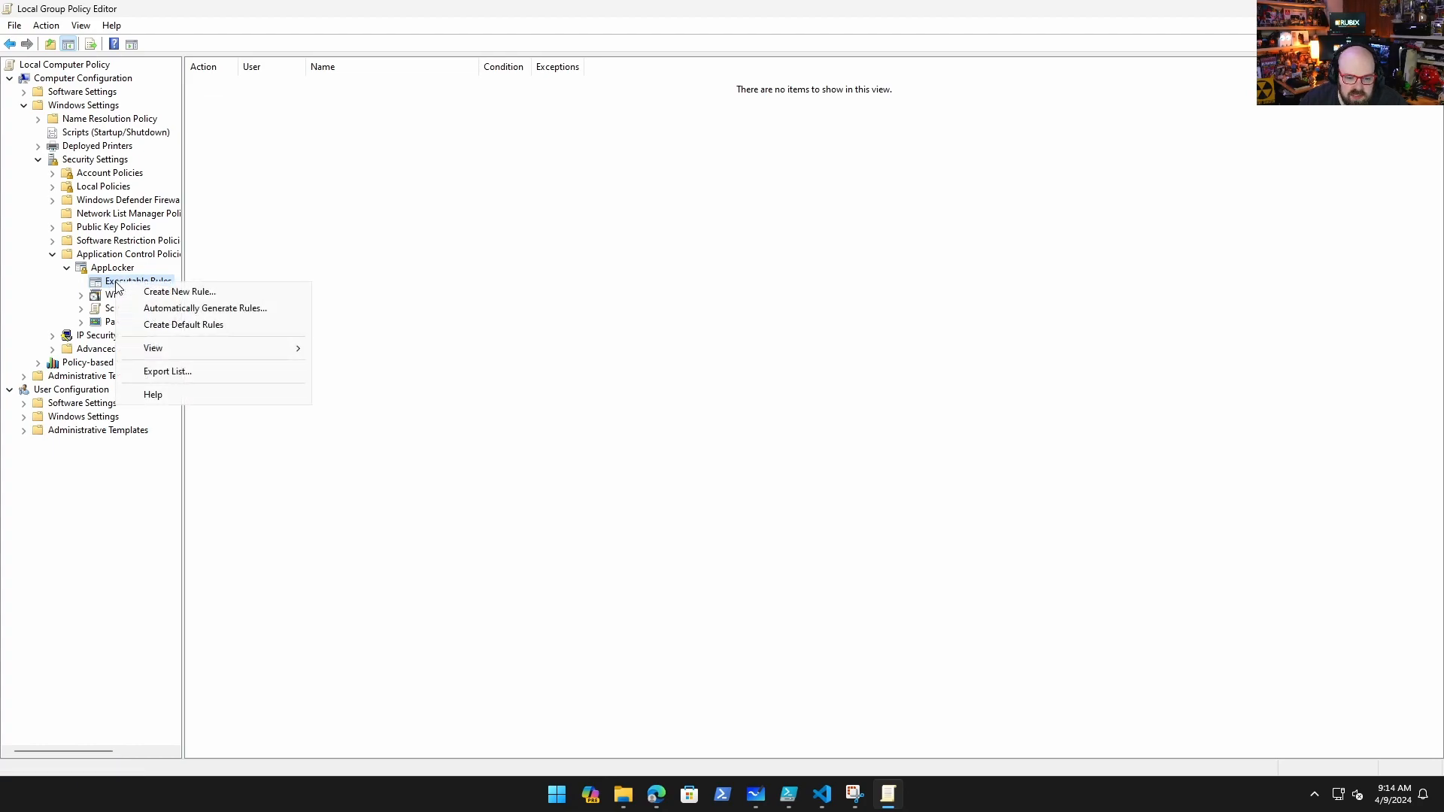
{"action": "left_click", "coordinate": [225, 325]}
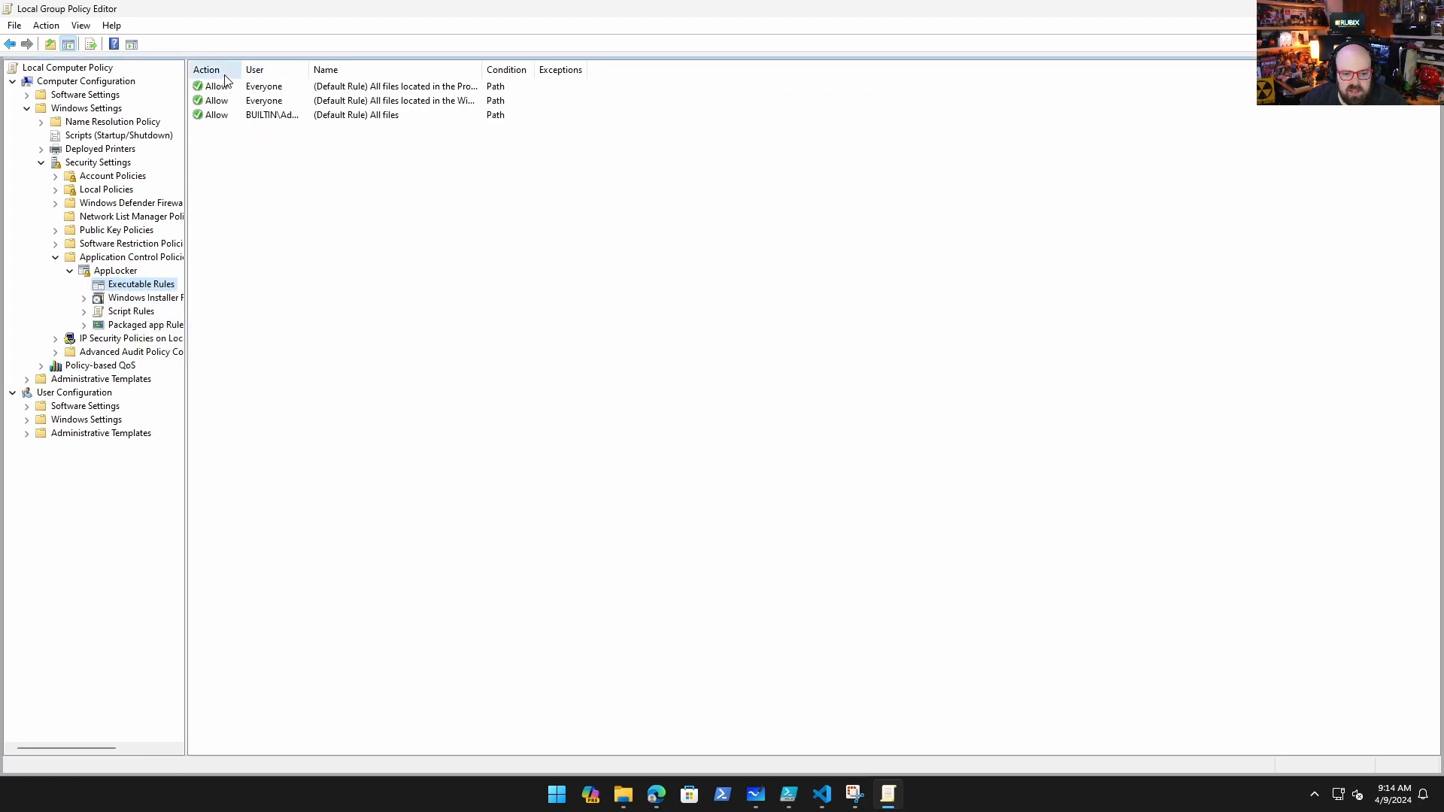
{"action": "left_click_drag", "start_coordinate": [483, 67], "coordinate": [787, 68]}
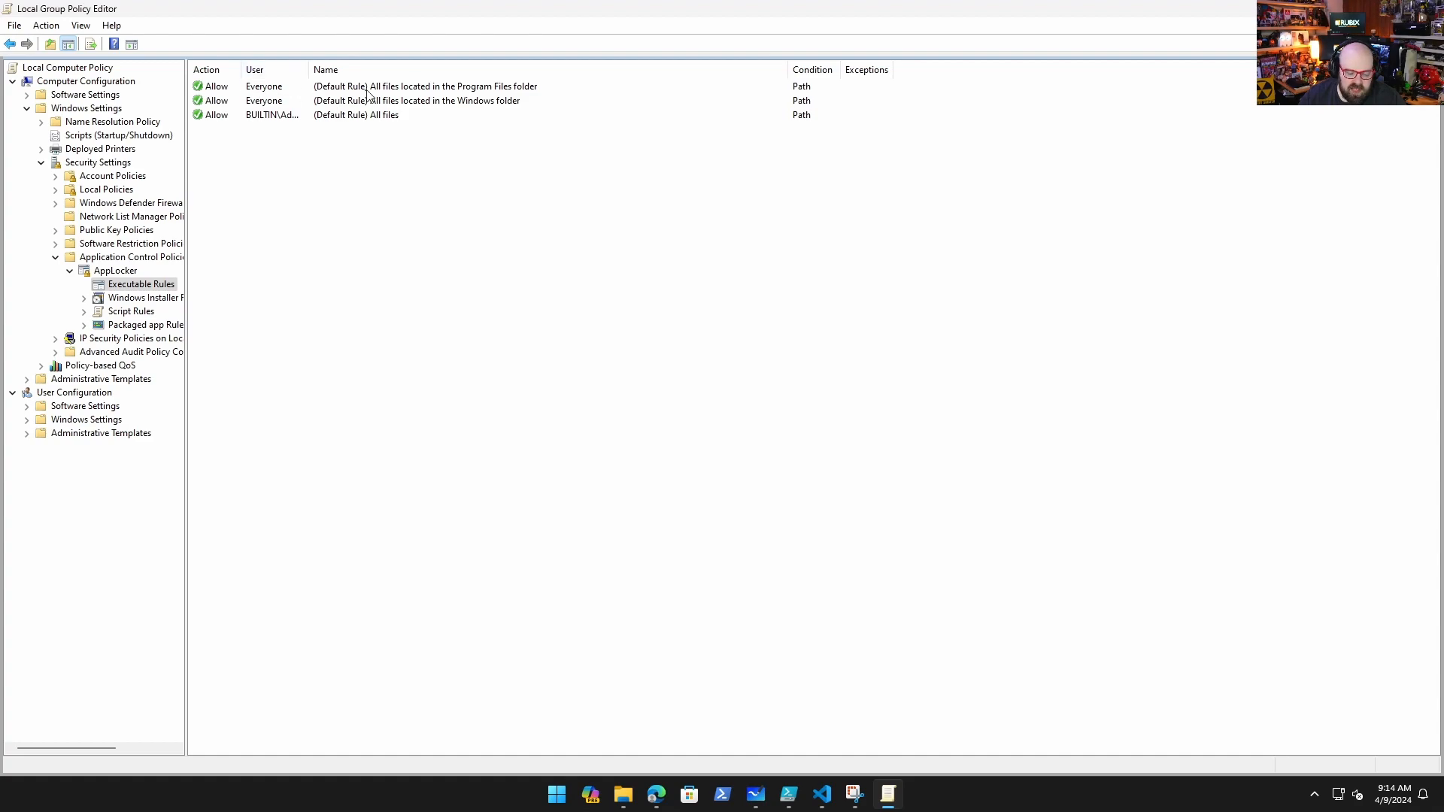
Configure AppLocker rule enforcement so that executable rules are set to Audit only.
{"action": "right_click", "coordinate": [115, 273]}
{"action": "left_click", "coordinate": [111, 272]}
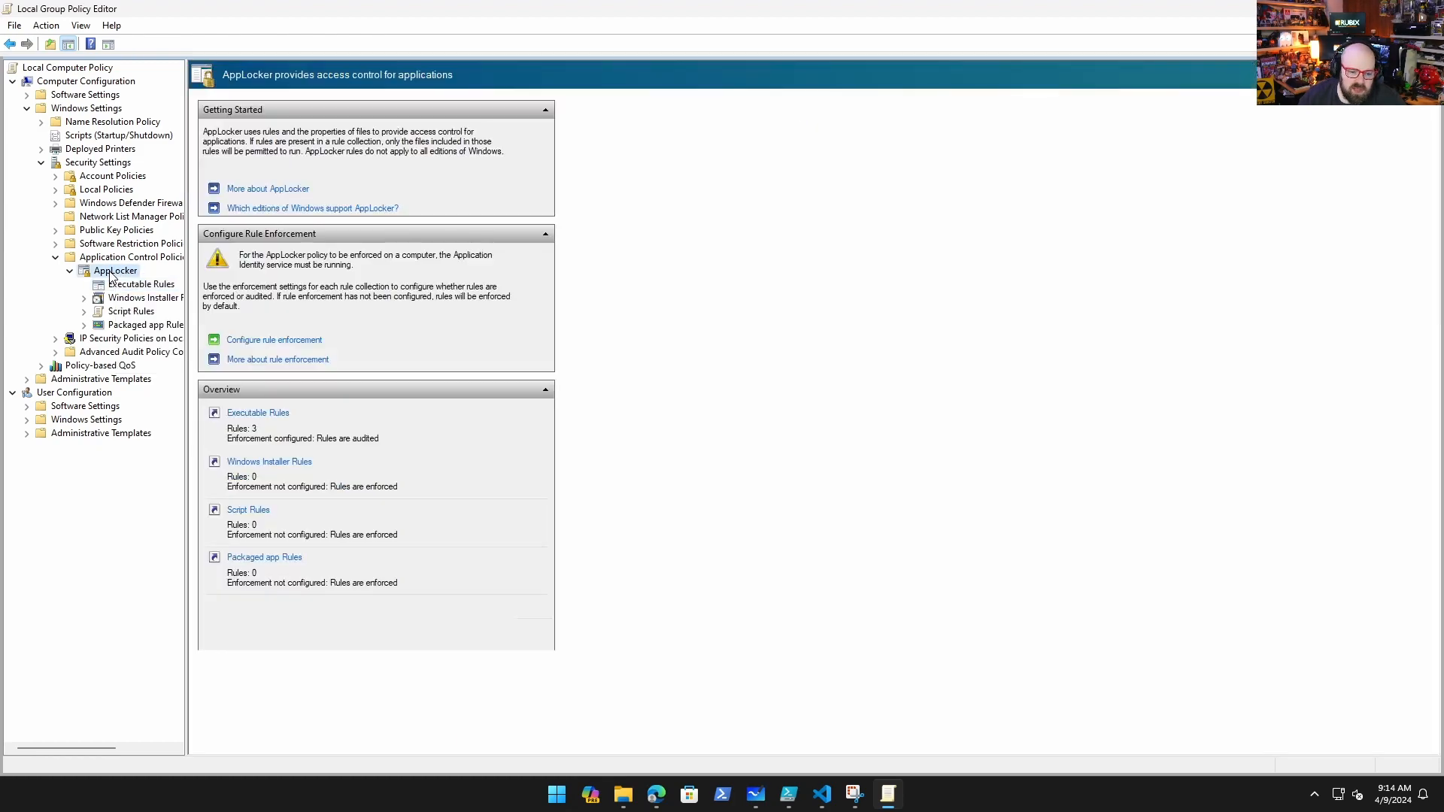
{"action": "left_click", "coordinate": [276, 342]}
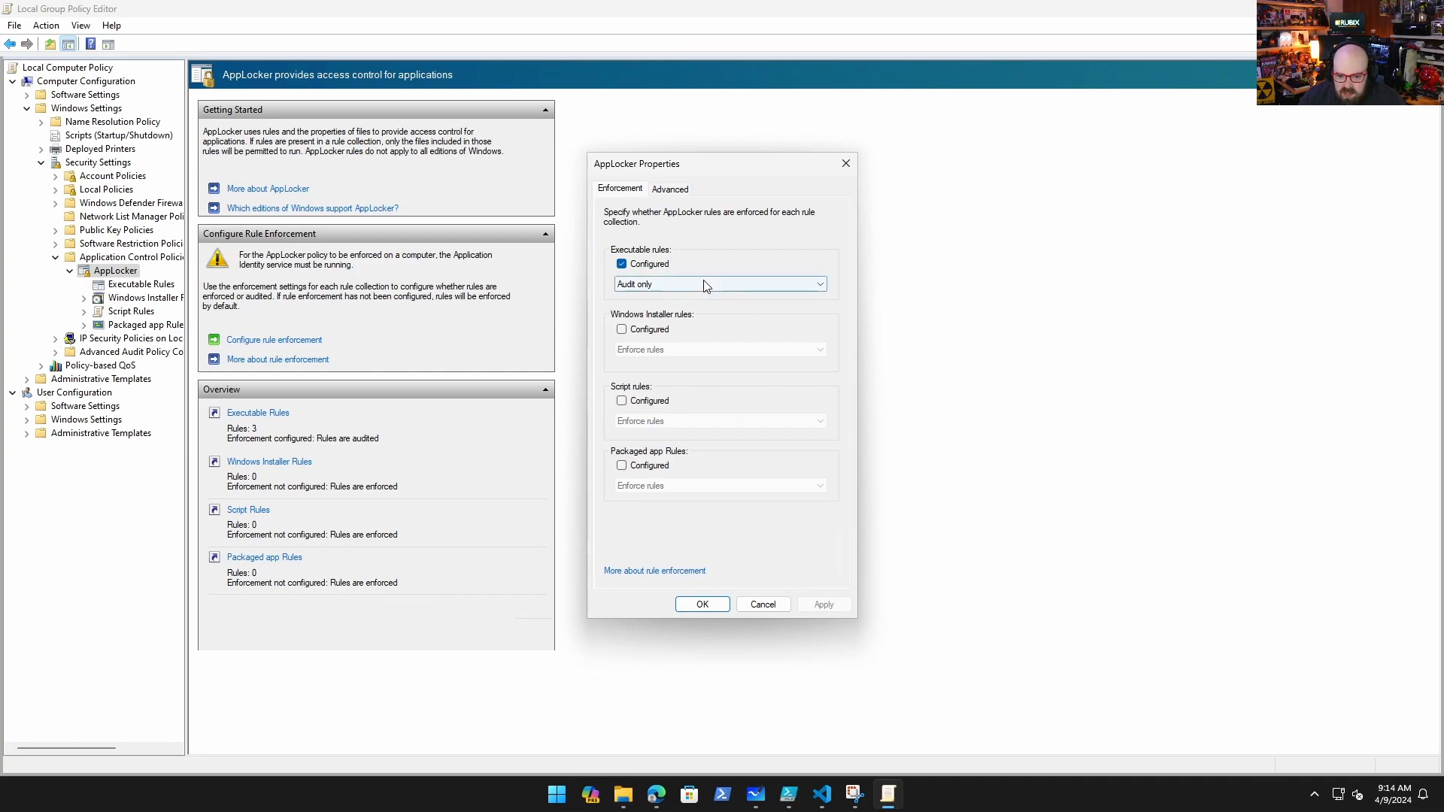
{"action": "left_click", "coordinate": [700, 285]}
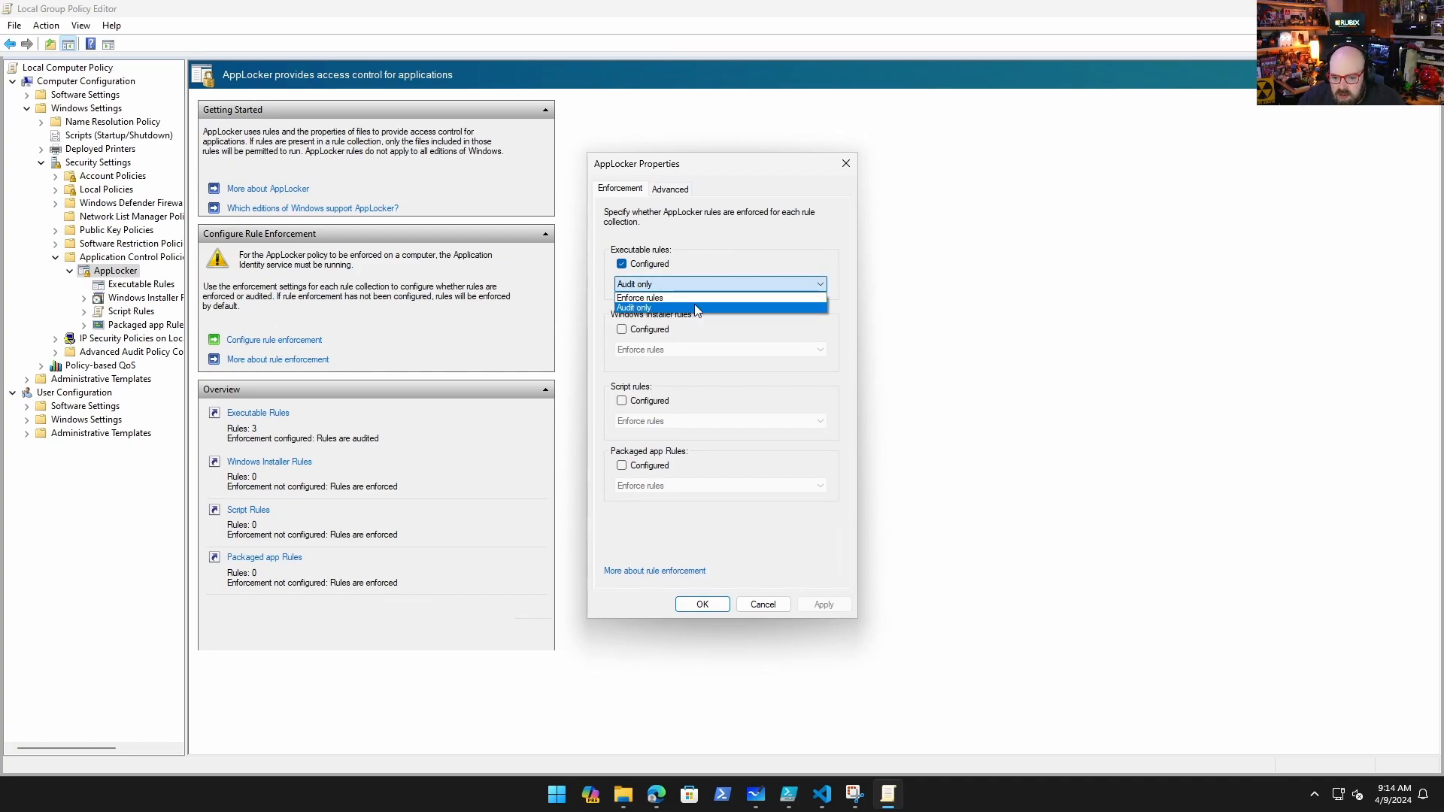
{"action": "left_click", "coordinate": [696, 308]}
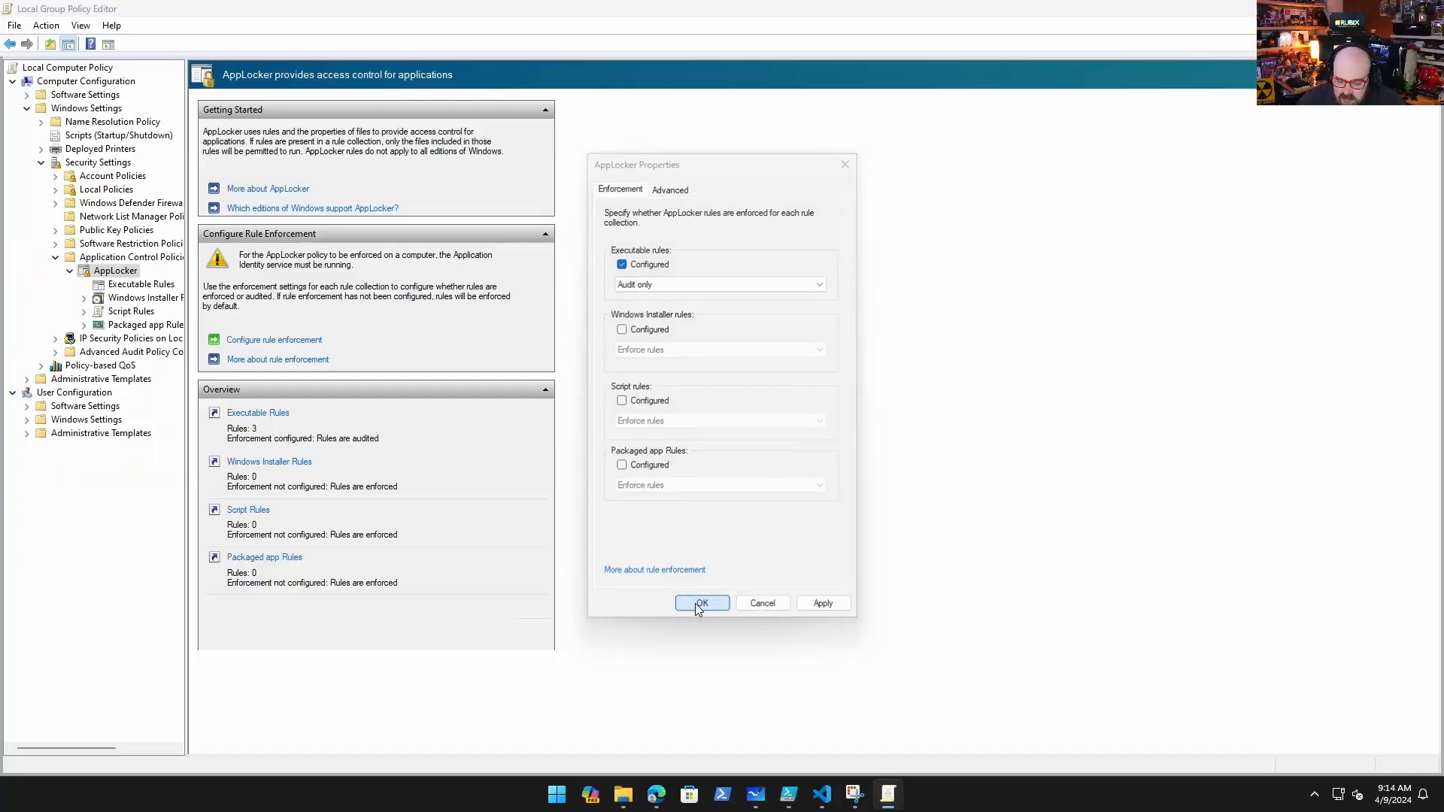
{"action": "left_click", "coordinate": [696, 603]}
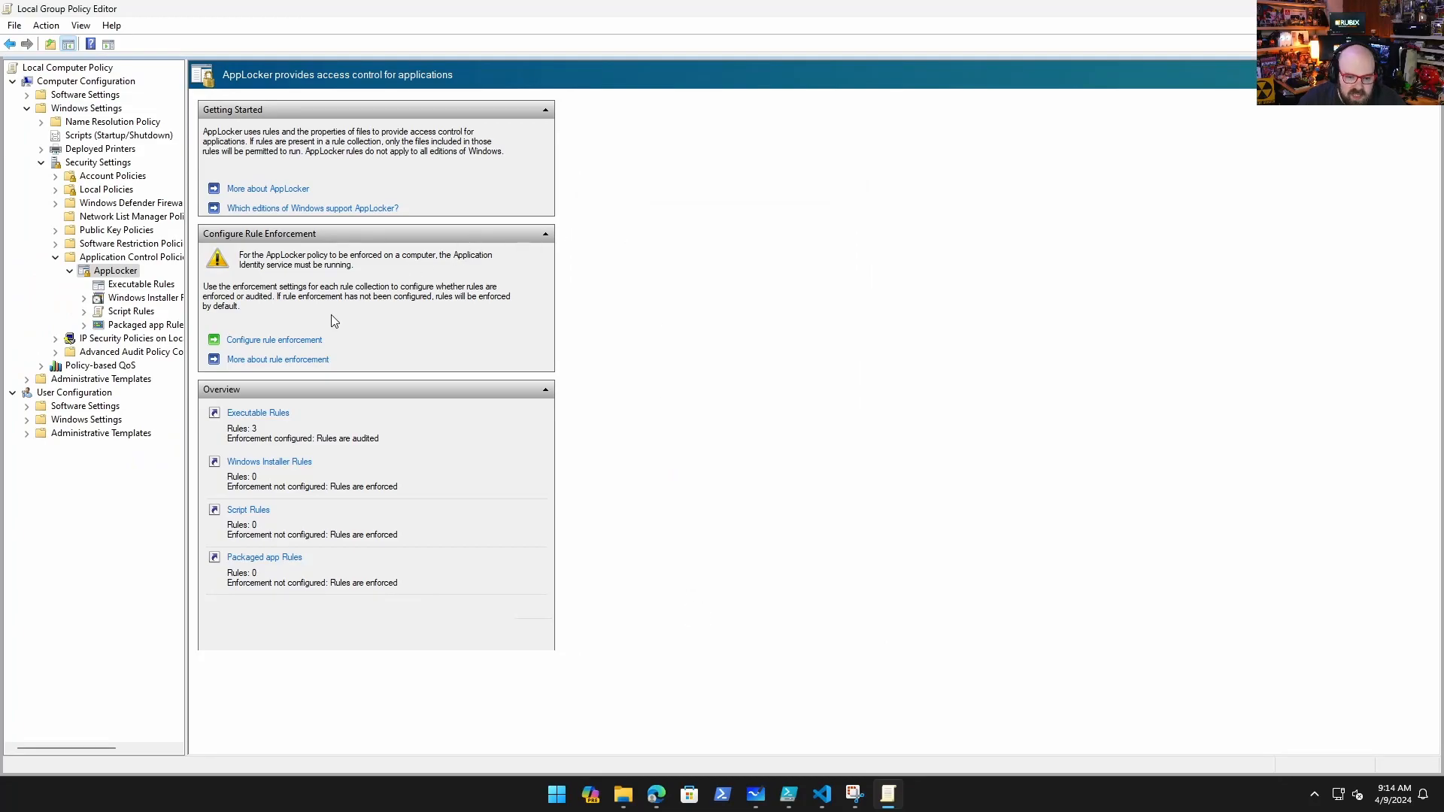
Export the AppLocker policy to the desktop as an XML file named AppUsage.
{"action": "right_click", "coordinate": [107, 277]}
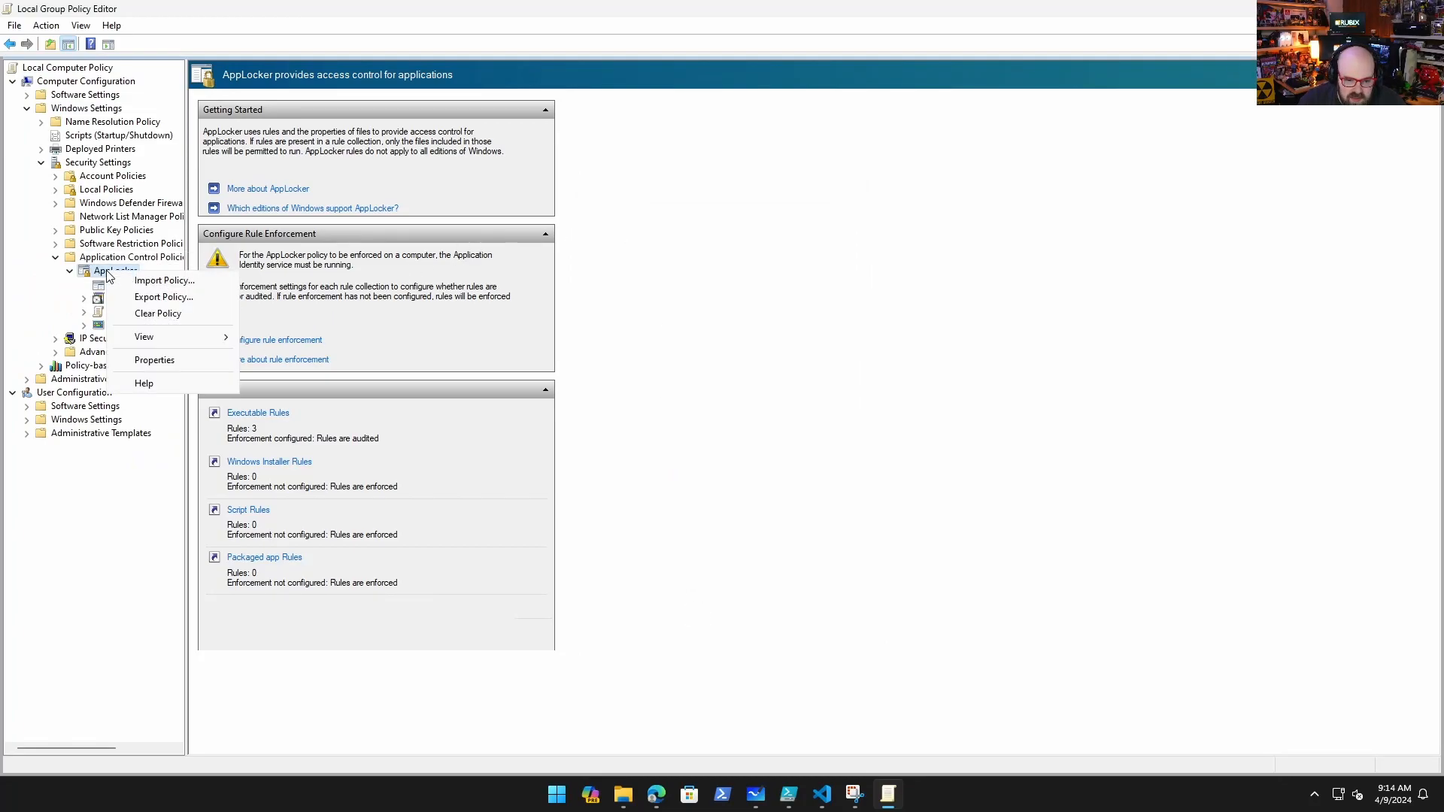
{"action": "left_click", "coordinate": [164, 299]}
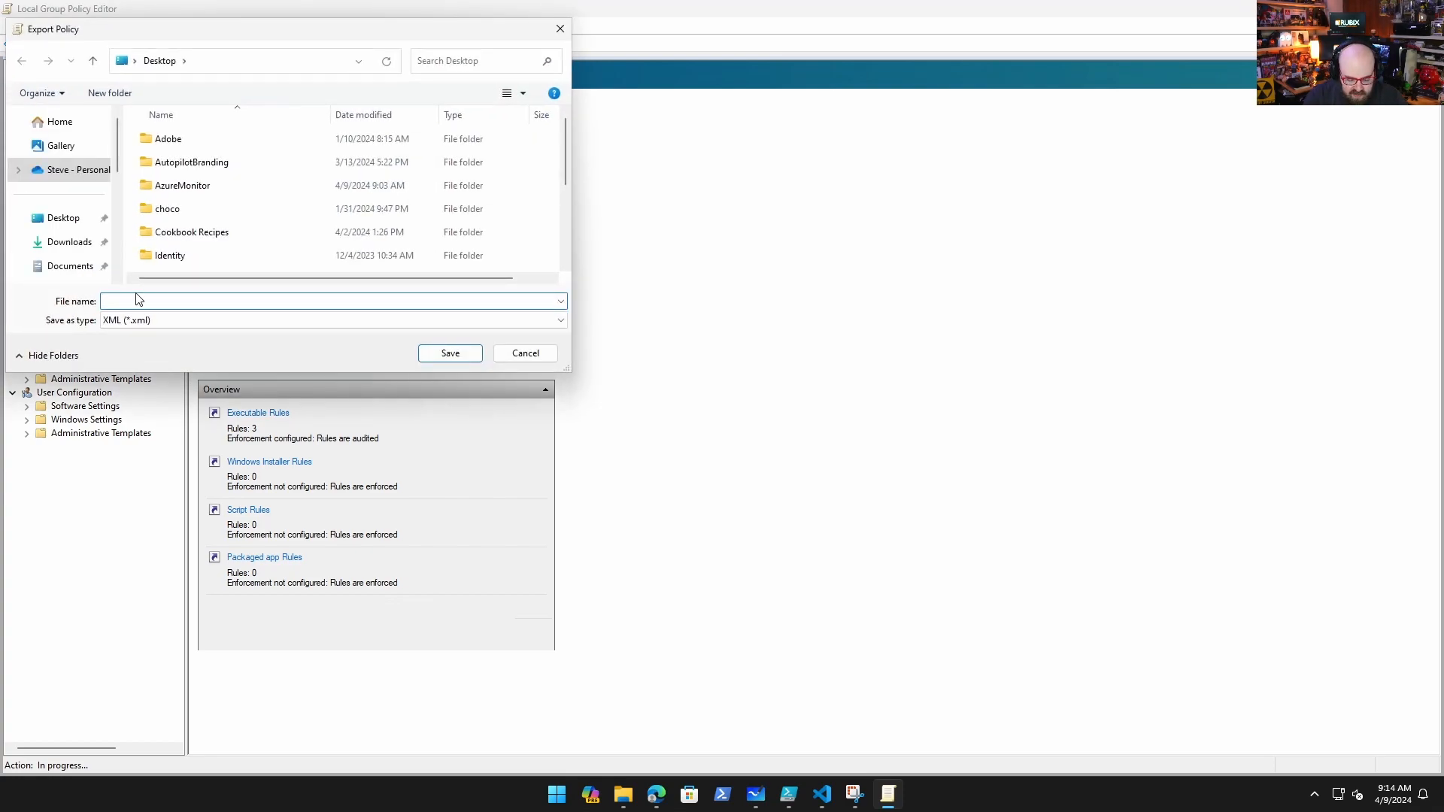
{"action": "type", "text": "AppUsage"}
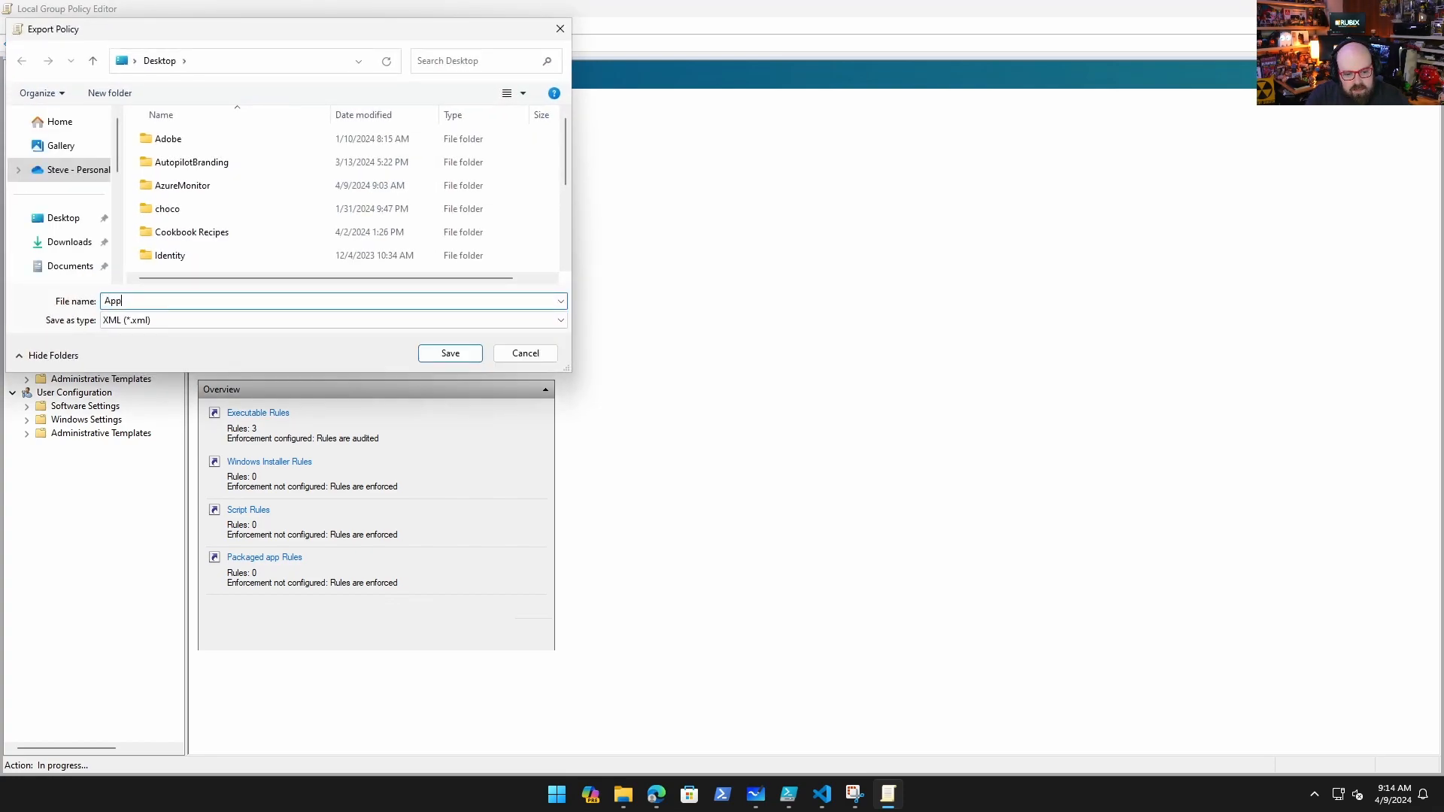
{"action": "left_click", "coordinate": [446, 353]}
{"action": "left_click", "coordinate": [785, 446]}
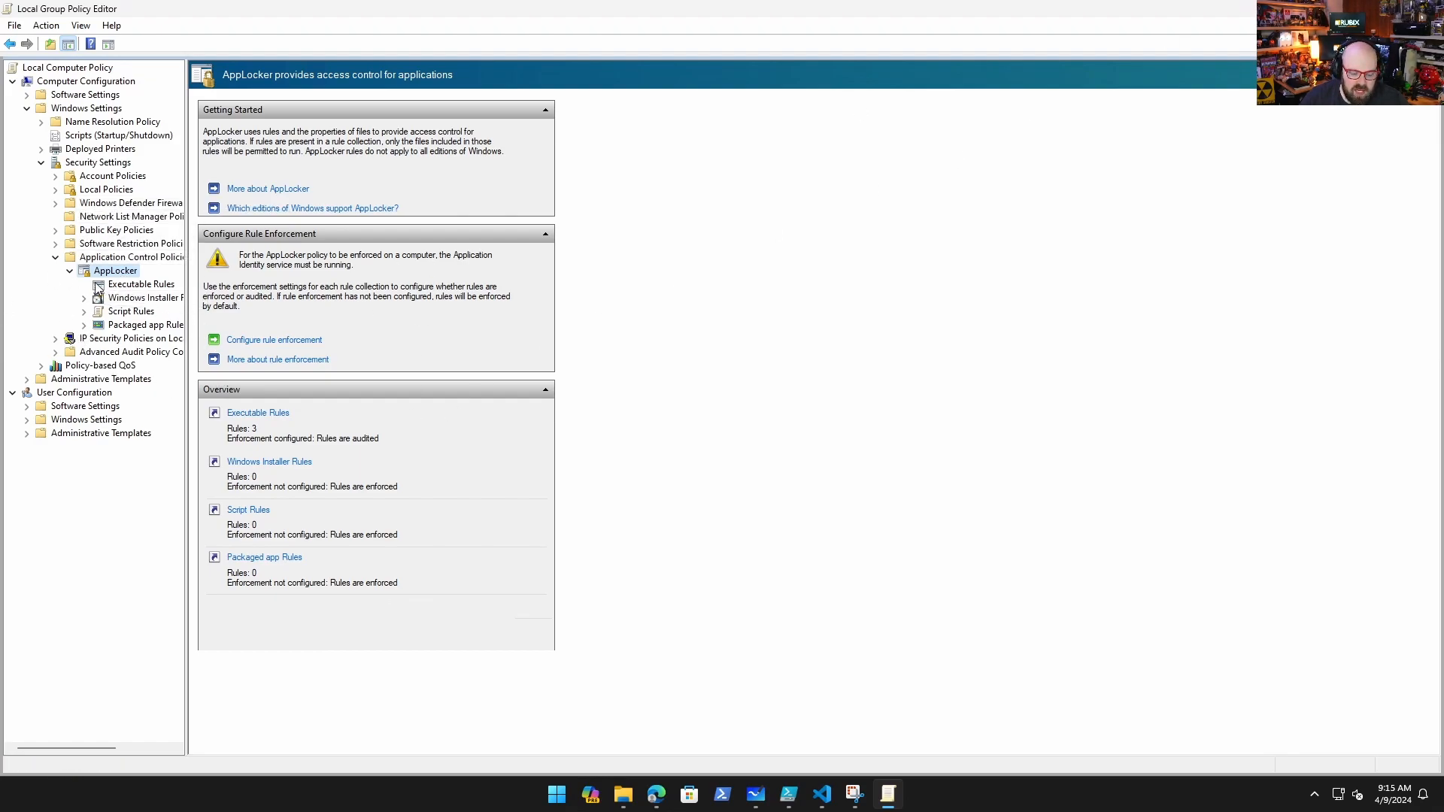
Minimize the open windows and open AppUsage.xml from the desktop in Notepad++.
{"action": "left_click", "coordinate": [1356, 9]}
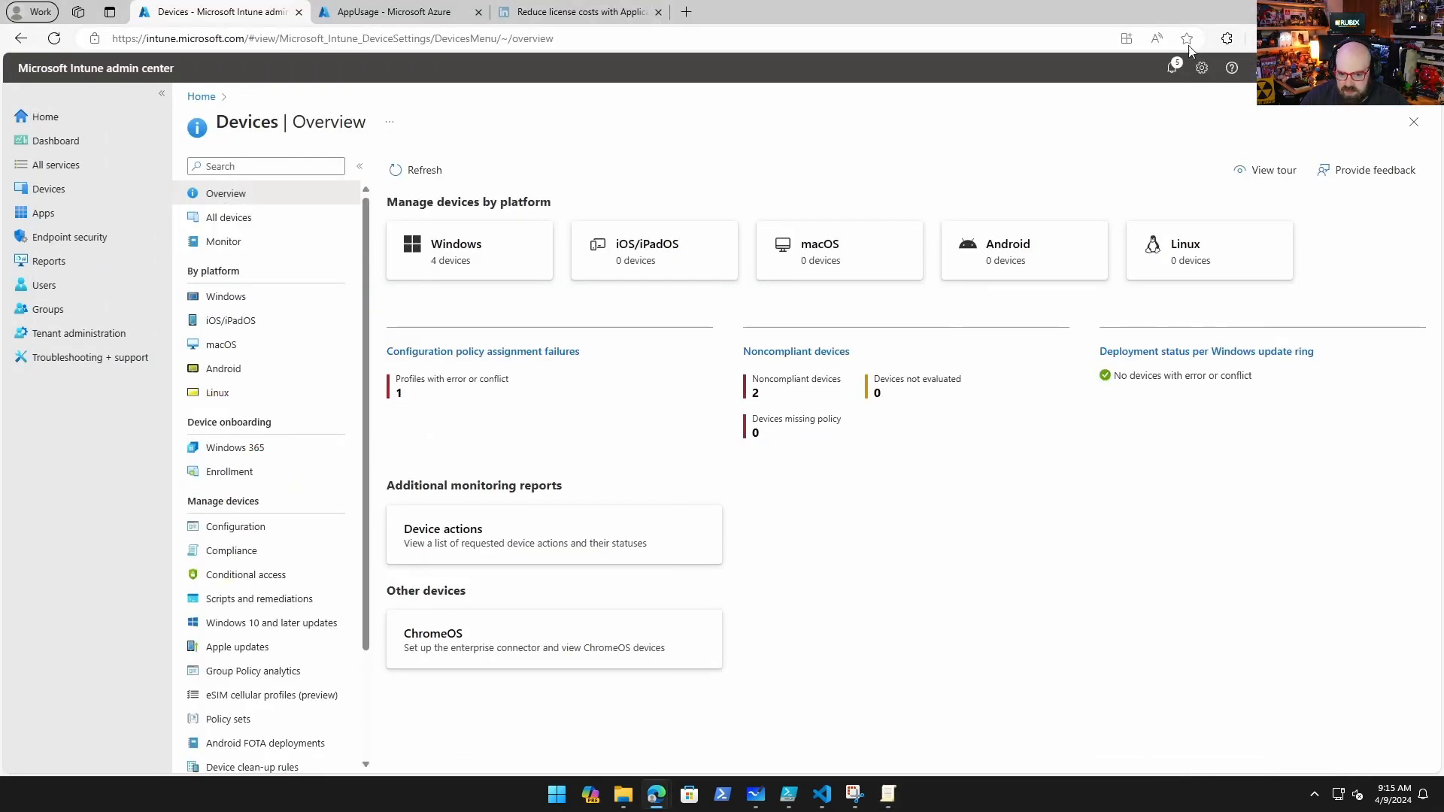
{"action": "left_click", "coordinate": [1356, 9]}
{"action": "left_click", "coordinate": [203, 271]}
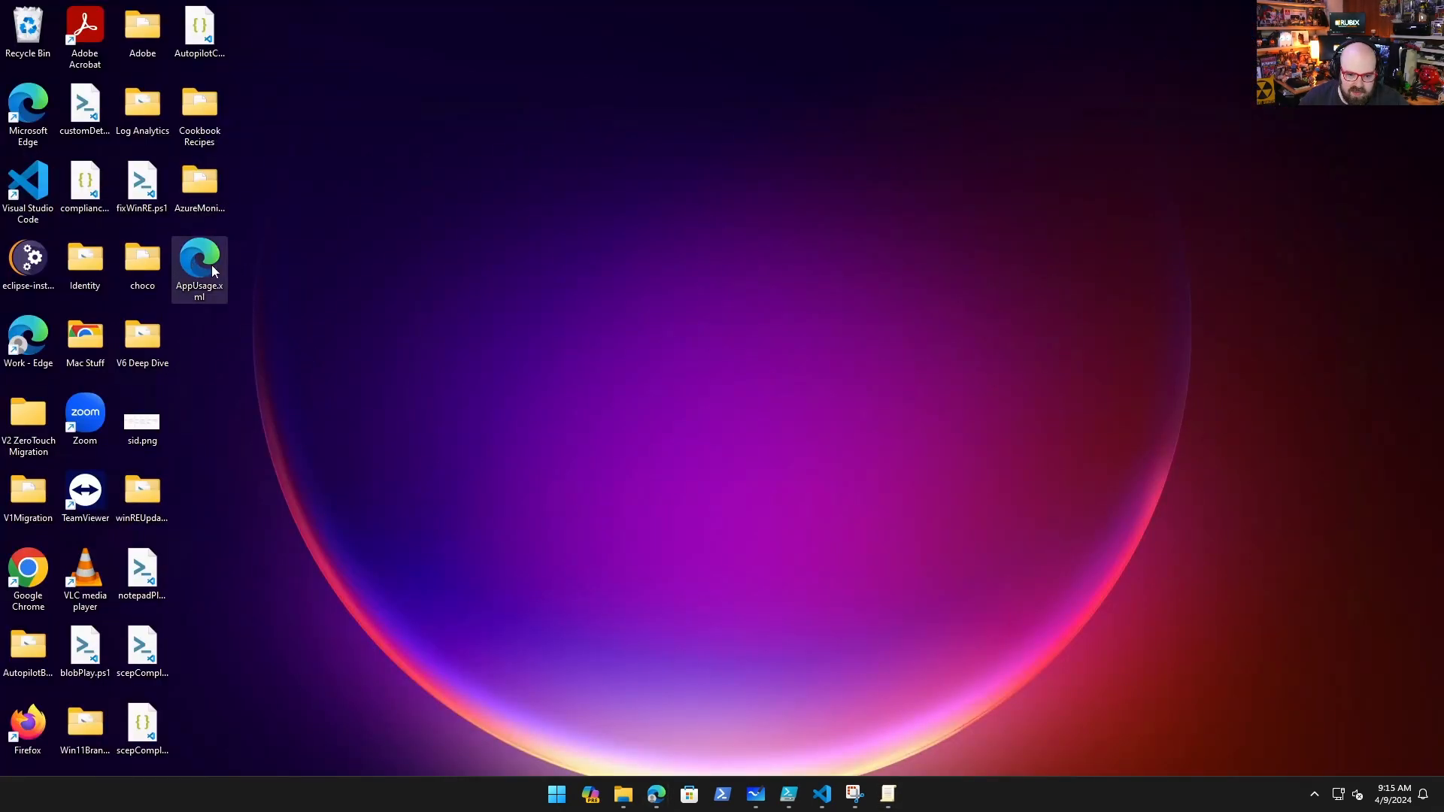
{"action": "right_click", "coordinate": [214, 260]}
{"action": "left_click", "coordinate": [282, 311]}
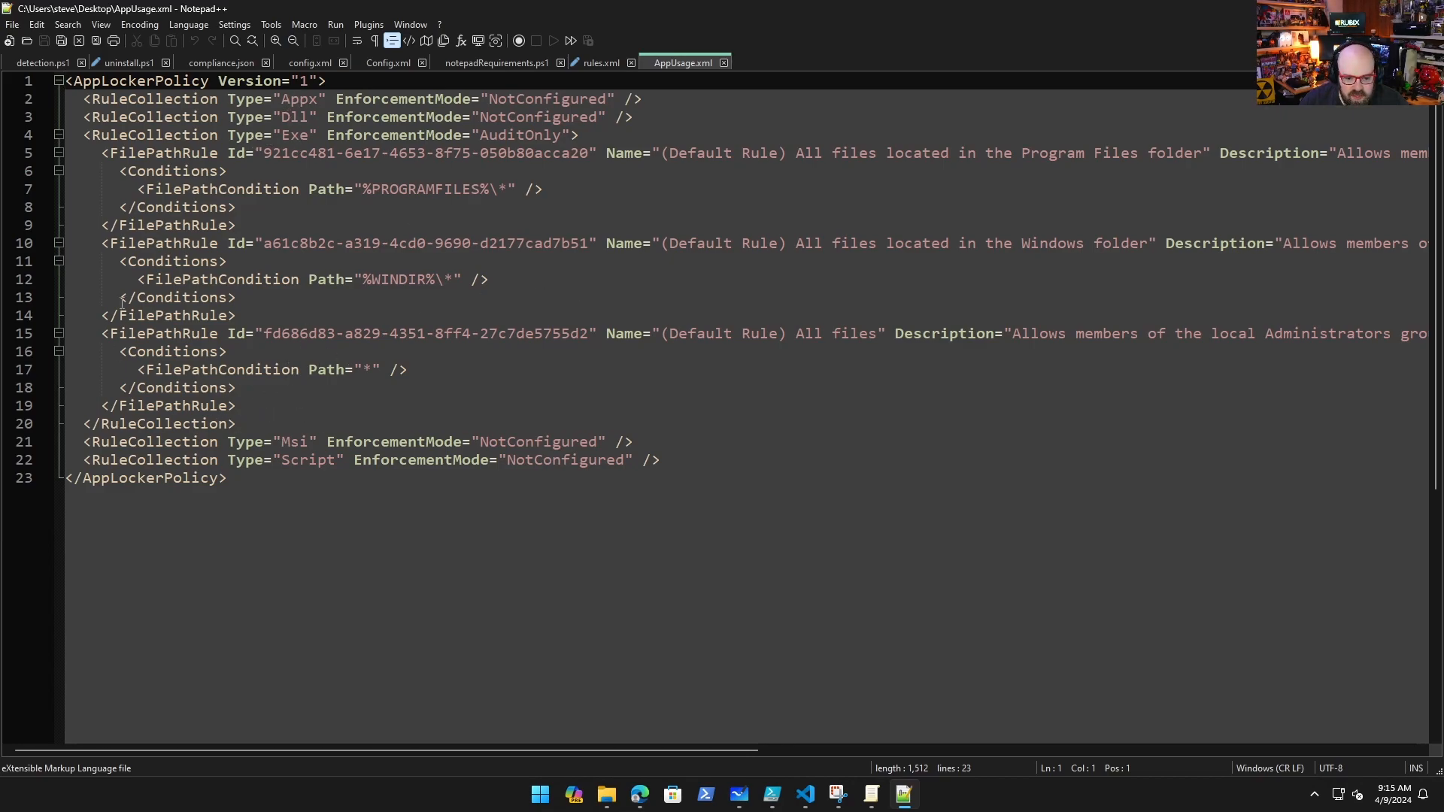
Select the entire Exe RuleCollection block in AppUsage.xml, from its opening tag through its closing tag.
{"action": "left_click", "coordinate": [120, 135]}
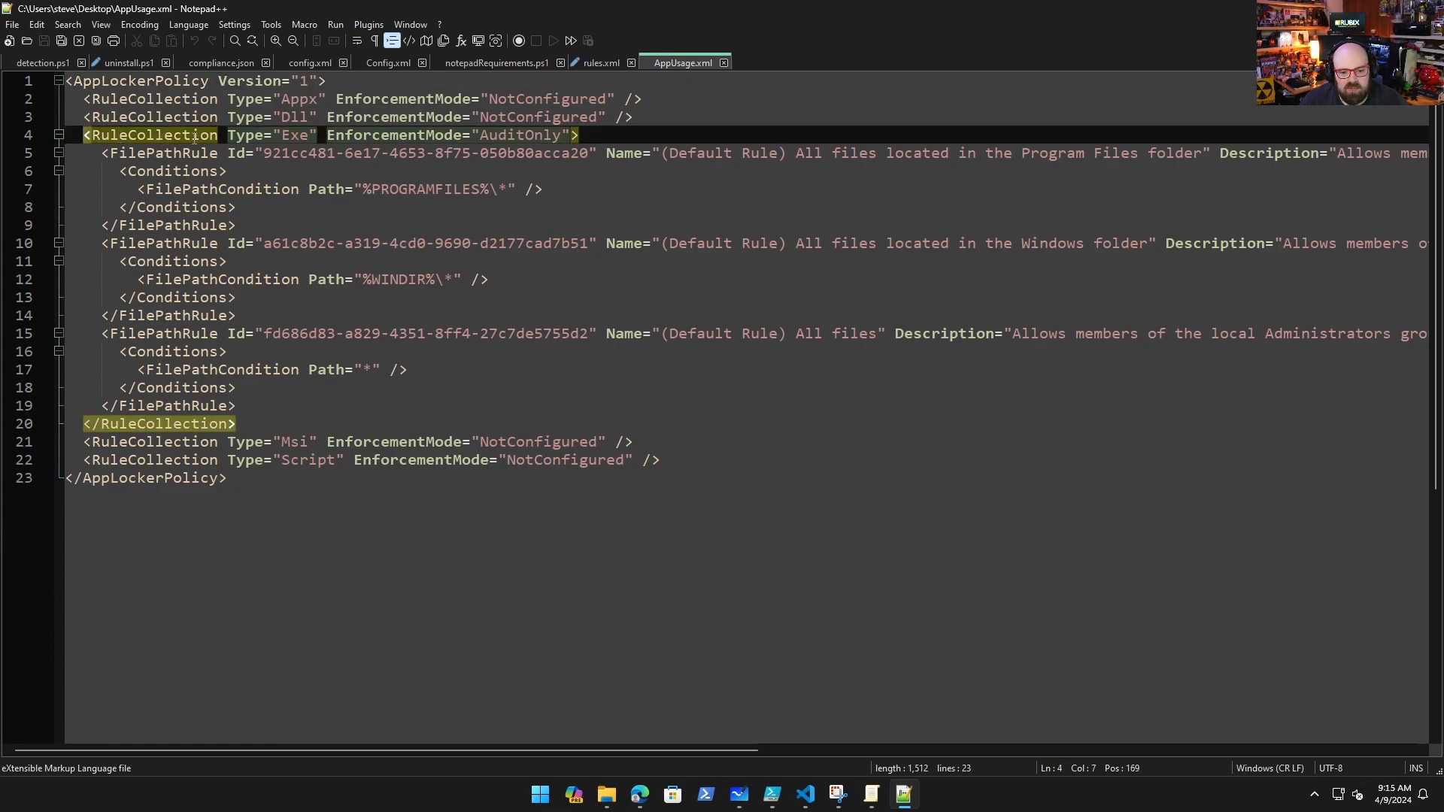
{"action": "left_click", "coordinate": [255, 423]}
{"action": "left_click_drag", "start_coordinate": [254, 431], "coordinate": [83, 137]}
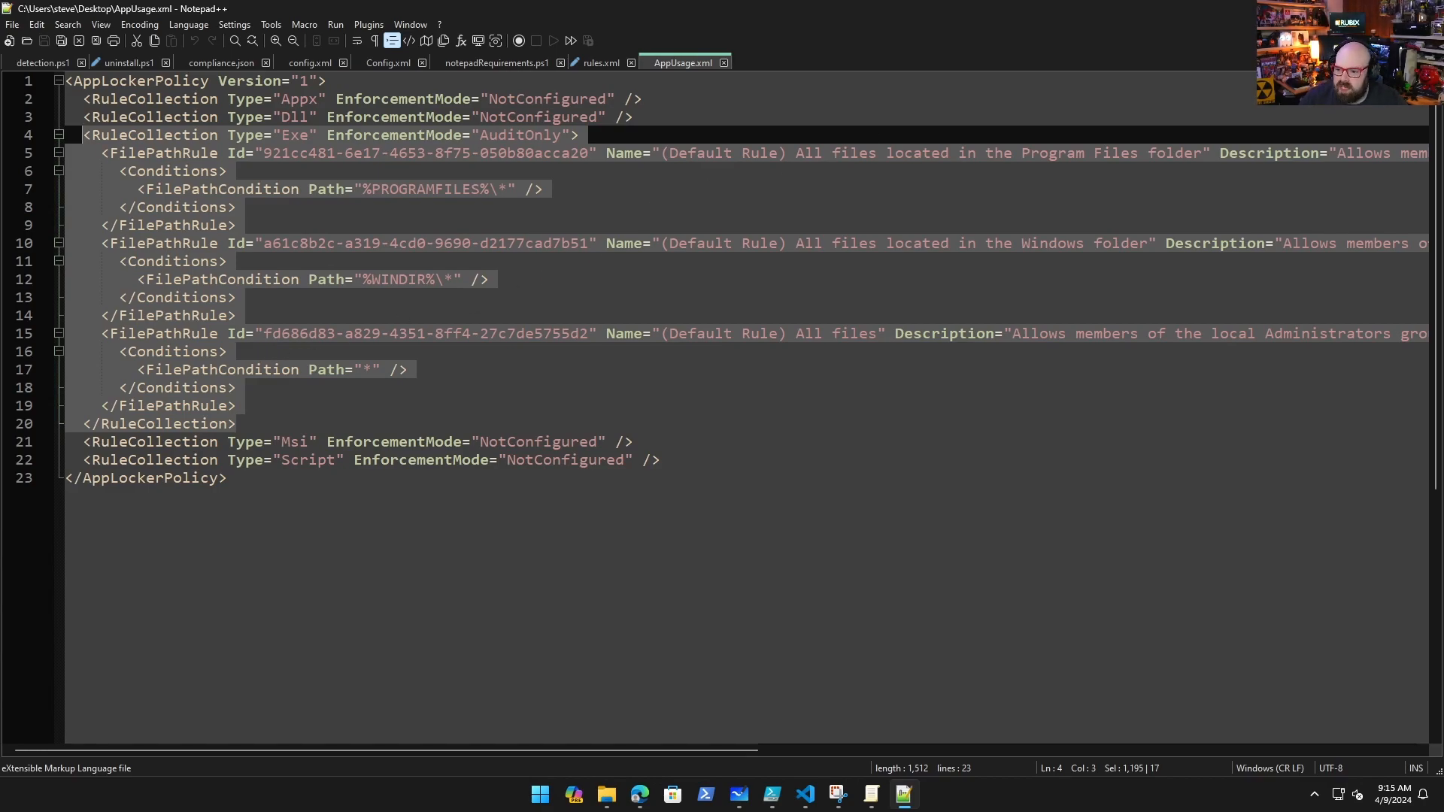
Switch back to the Intune admin center and open the configuration profiles for Windows devices.
{"action": "left_click", "coordinate": [904, 794]}
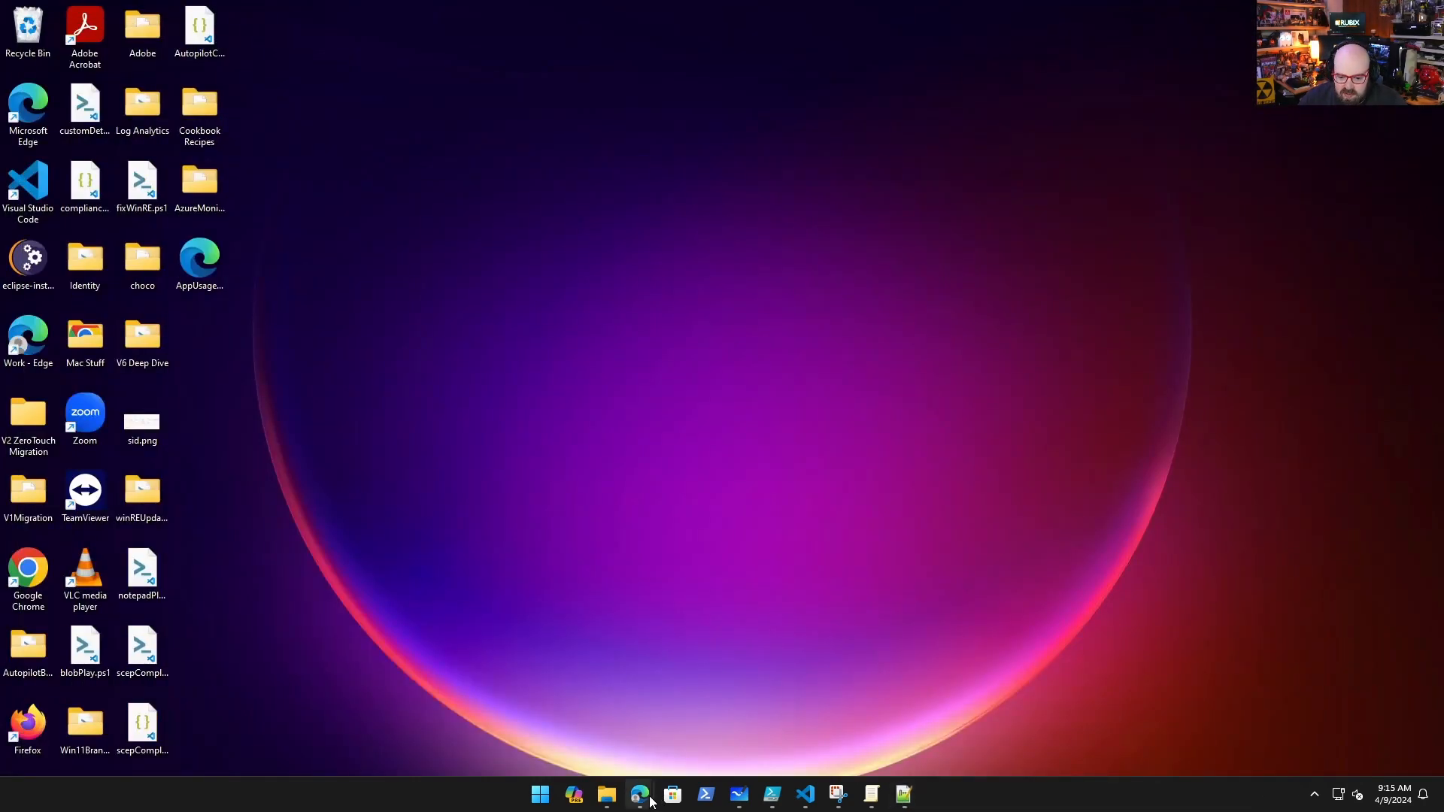
{"action": "mouse_move", "coordinate": [640, 794]}
{"action": "left_click", "coordinate": [609, 754]}
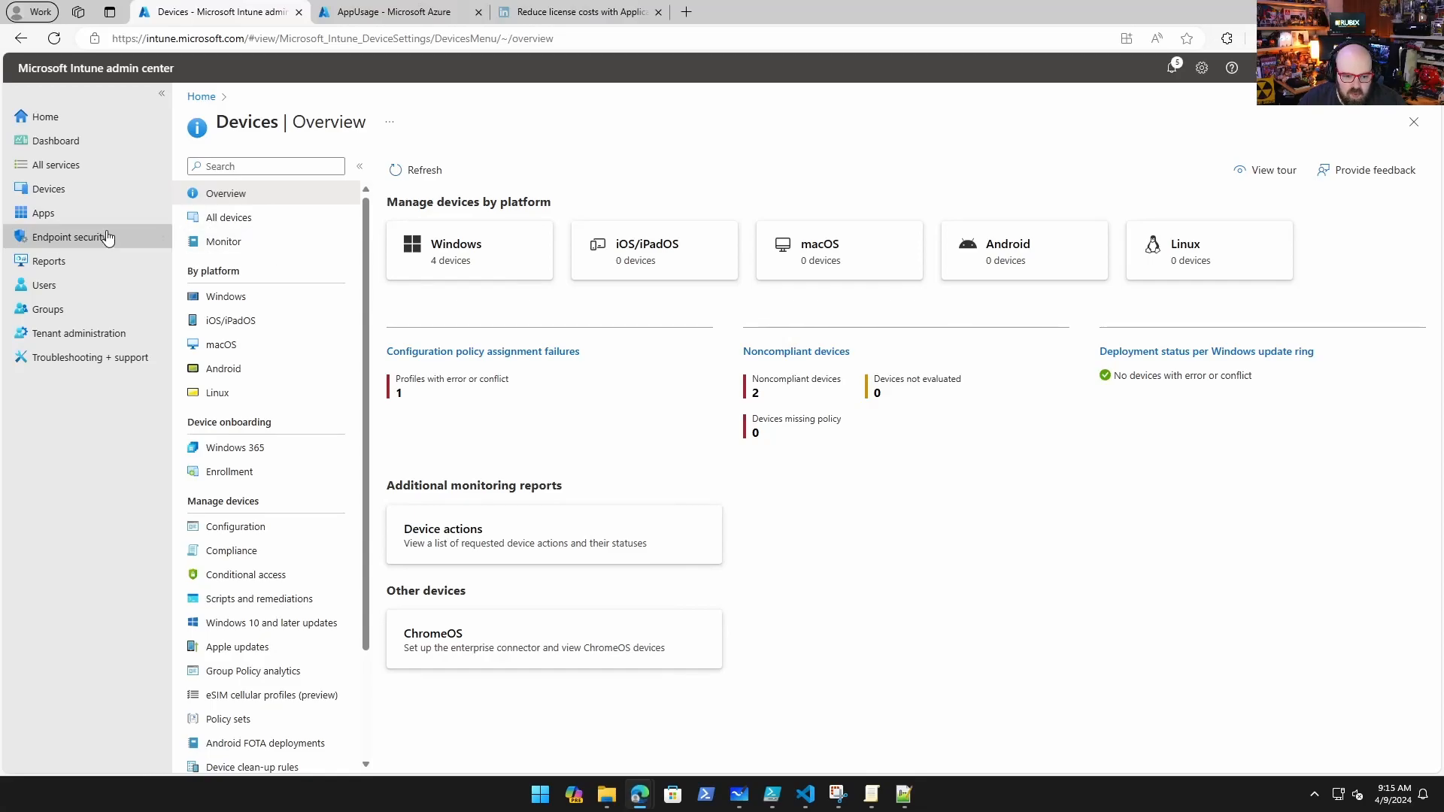
{"action": "left_click", "coordinate": [267, 298]}
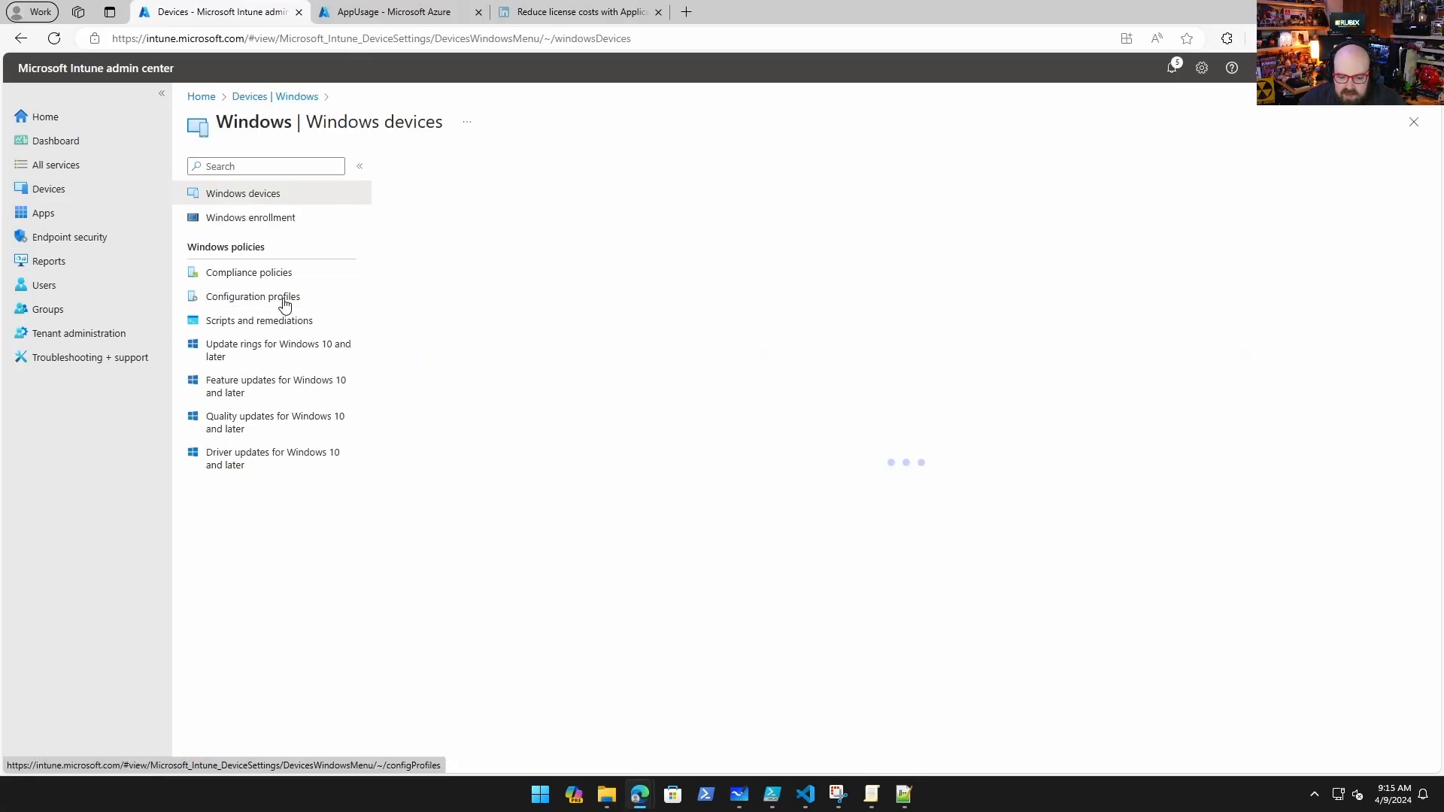
{"action": "left_click", "coordinate": [239, 296]}
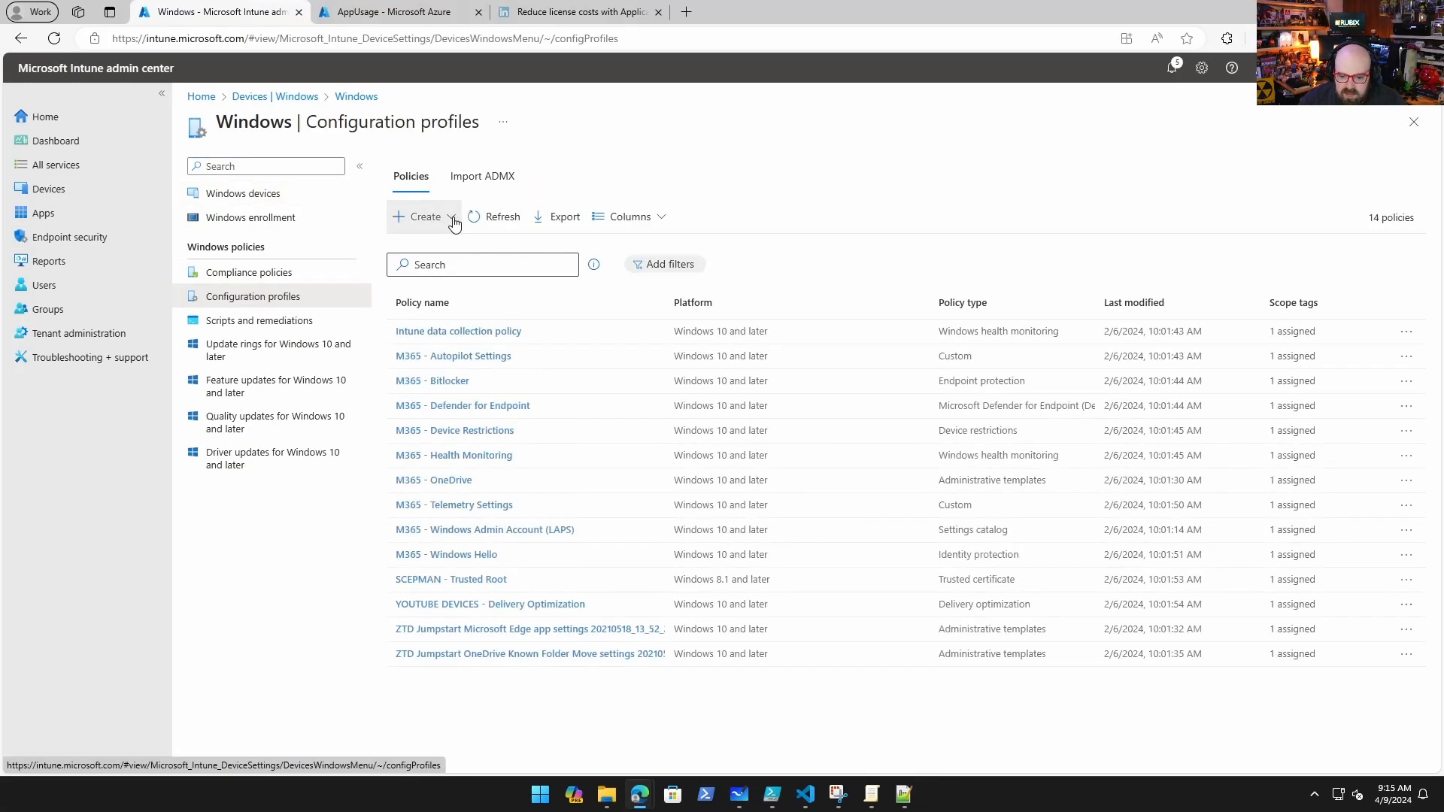
Create a new policy for Windows 10 and later using the Templates profile type and the Custom template.
{"action": "left_click", "coordinate": [453, 220]}
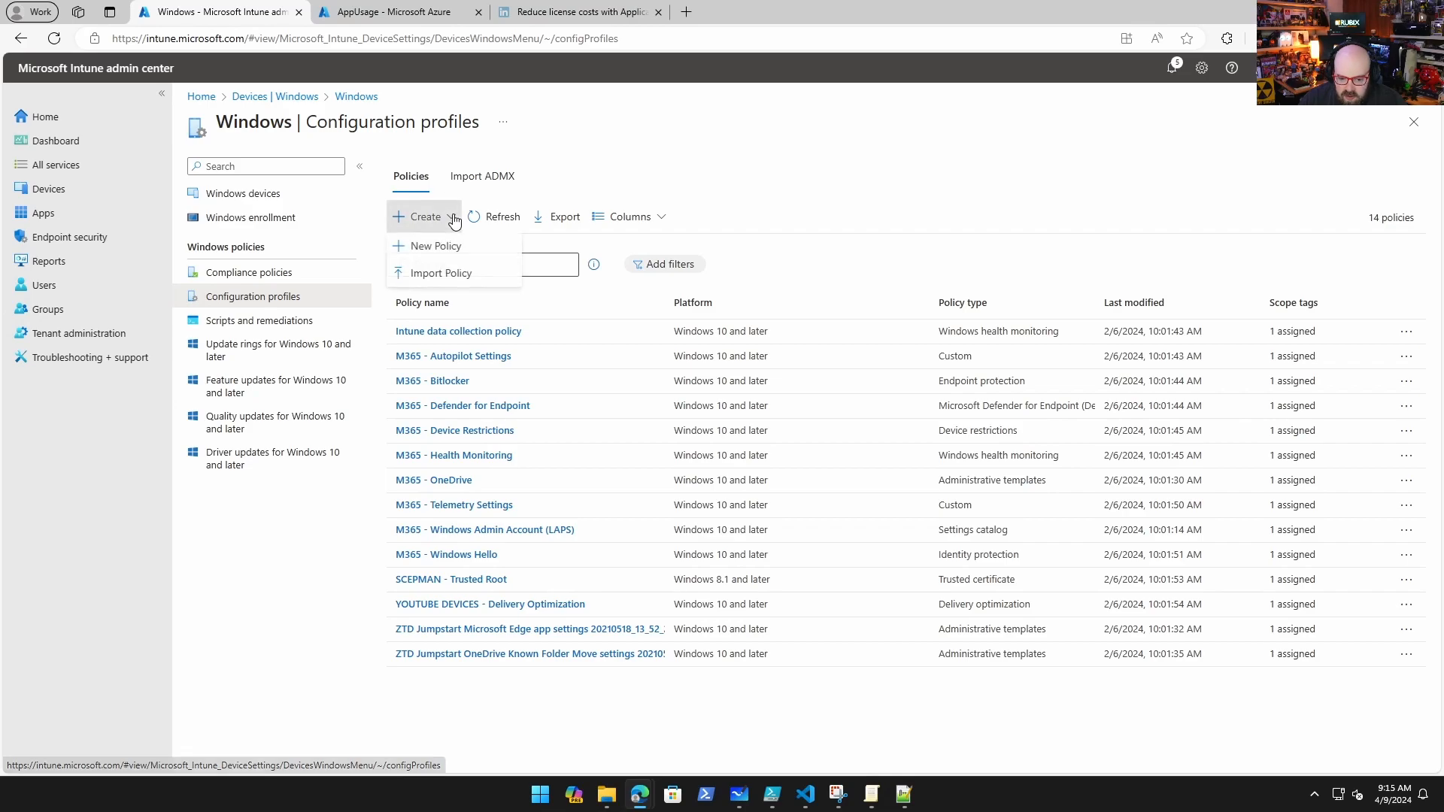
{"action": "left_click", "coordinate": [423, 243]}
{"action": "left_click", "coordinate": [1084, 173]}
{"action": "left_click", "coordinate": [1083, 193]}
{"action": "left_click", "coordinate": [1080, 216]}
{"action": "left_click", "coordinate": [1080, 261]}
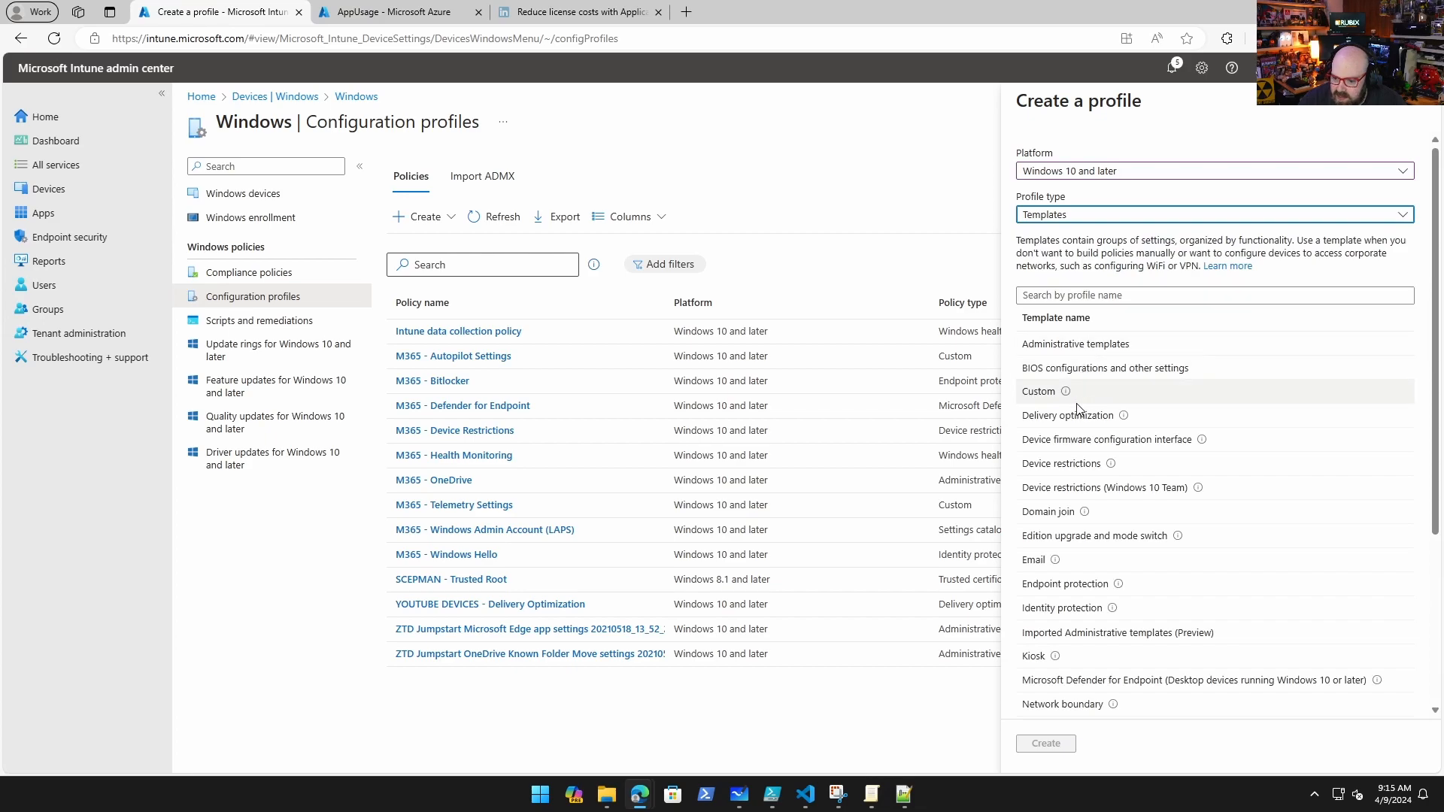
{"action": "left_click", "coordinate": [1026, 393]}
{"action": "left_click", "coordinate": [1045, 744]}
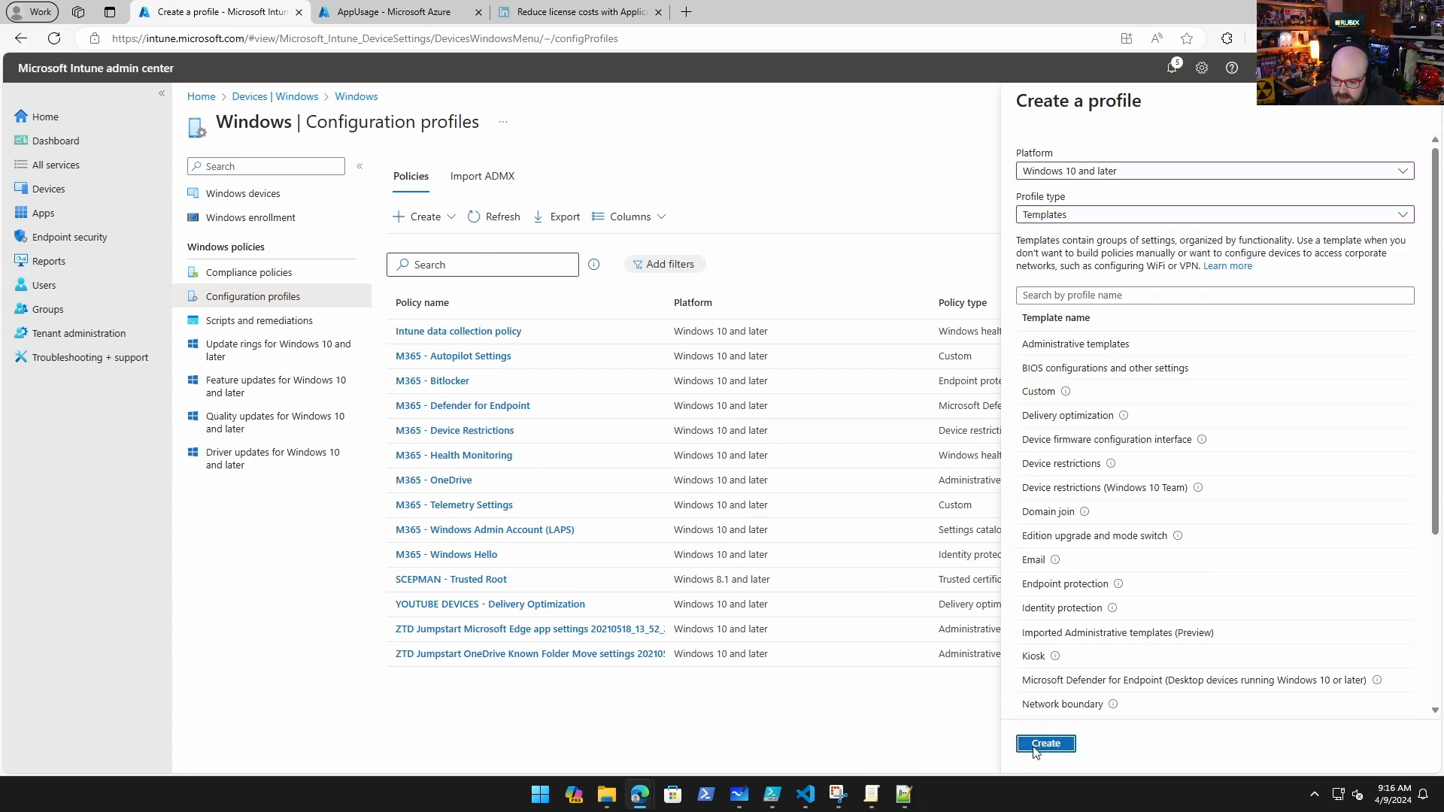
Name the custom configuration profile EXE Rules.
{"action": "left_click", "coordinate": [387, 213]}
{"action": "type", "text": "E"}
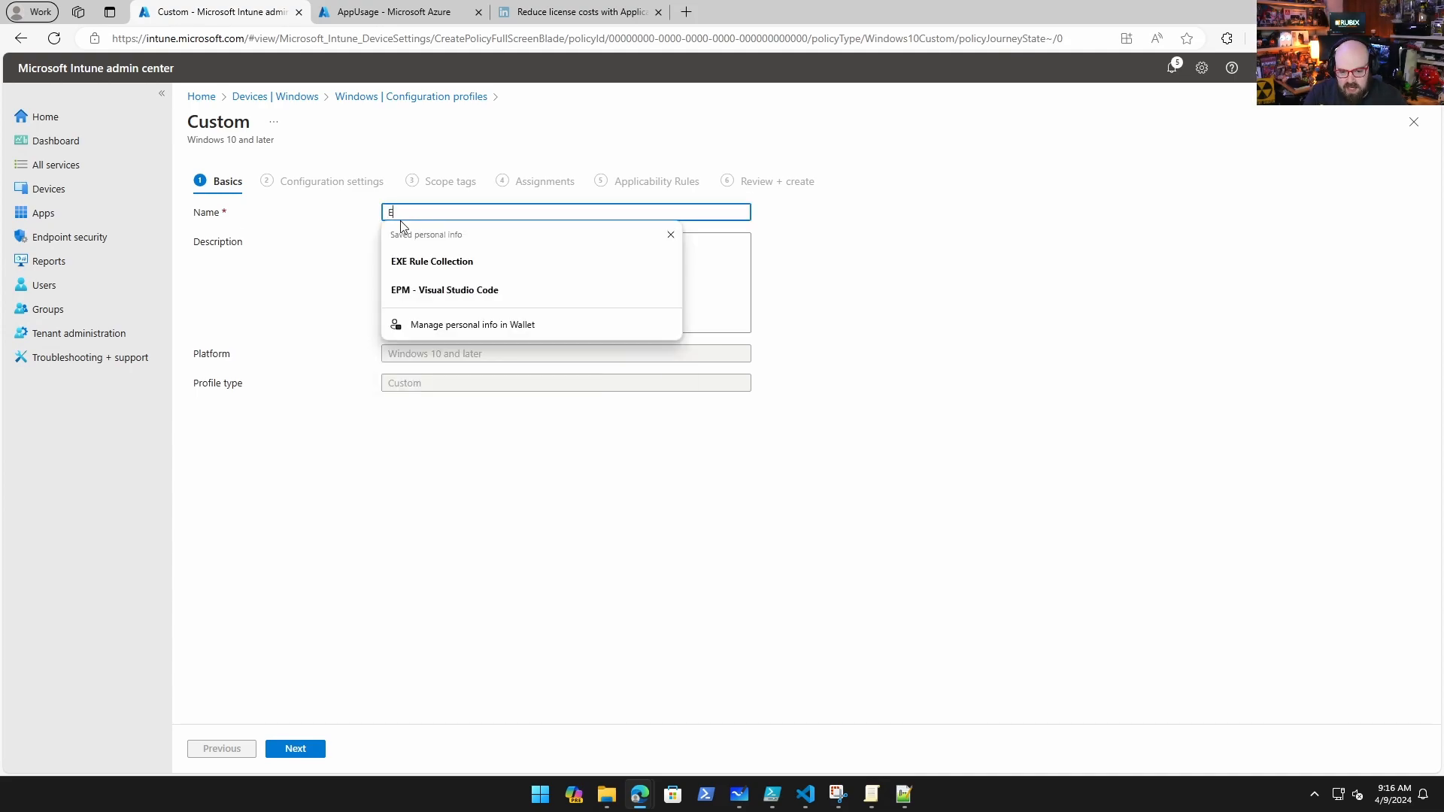
{"action": "type", "text": "XE Ruls"}
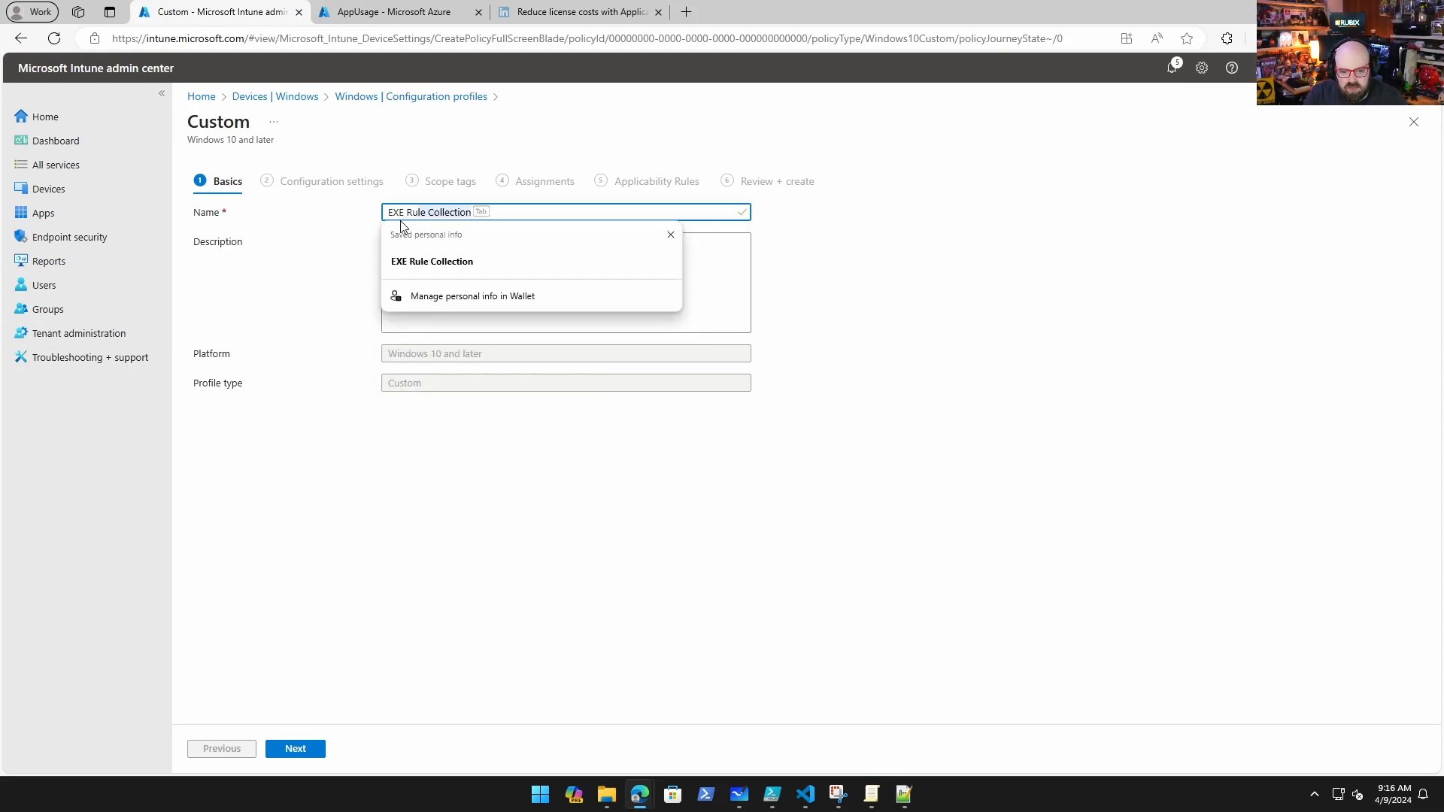
{"action": "type", "text": "es"}
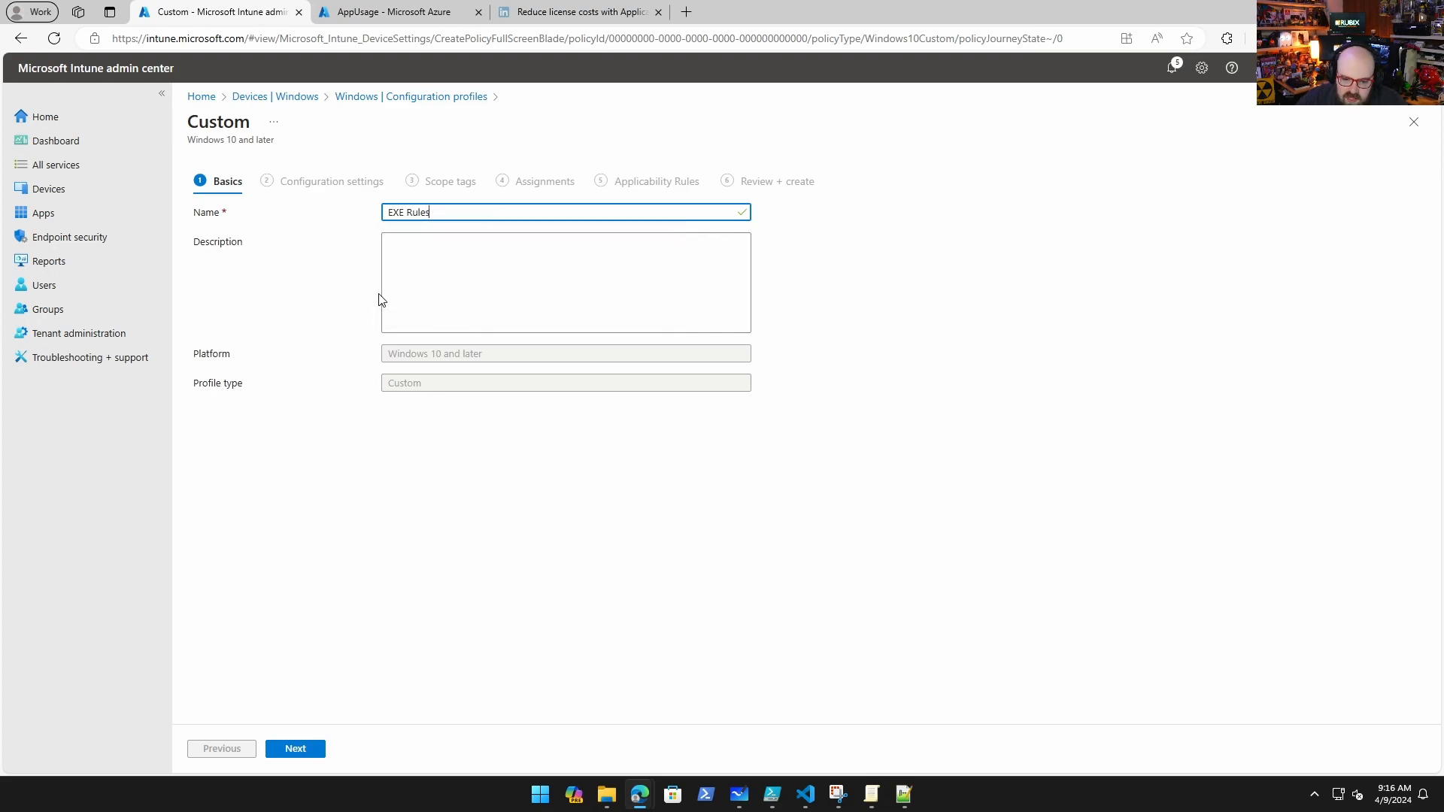
Add an OMA-URI setting named EXE Rule Collection with the description Executable Rules to the profile's configuration settings.
{"action": "left_click", "coordinate": [305, 749]}
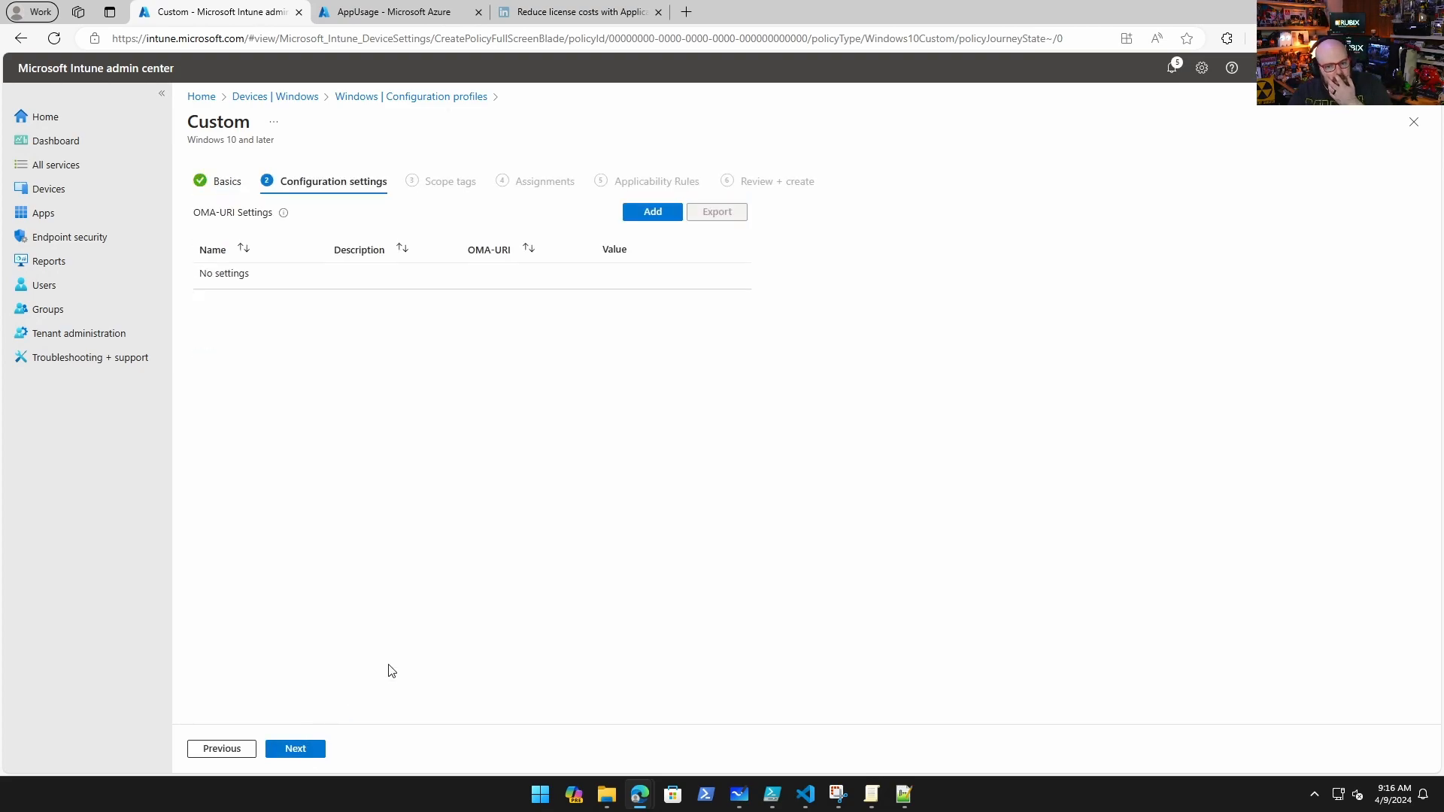
{"action": "left_click", "coordinate": [639, 212]}
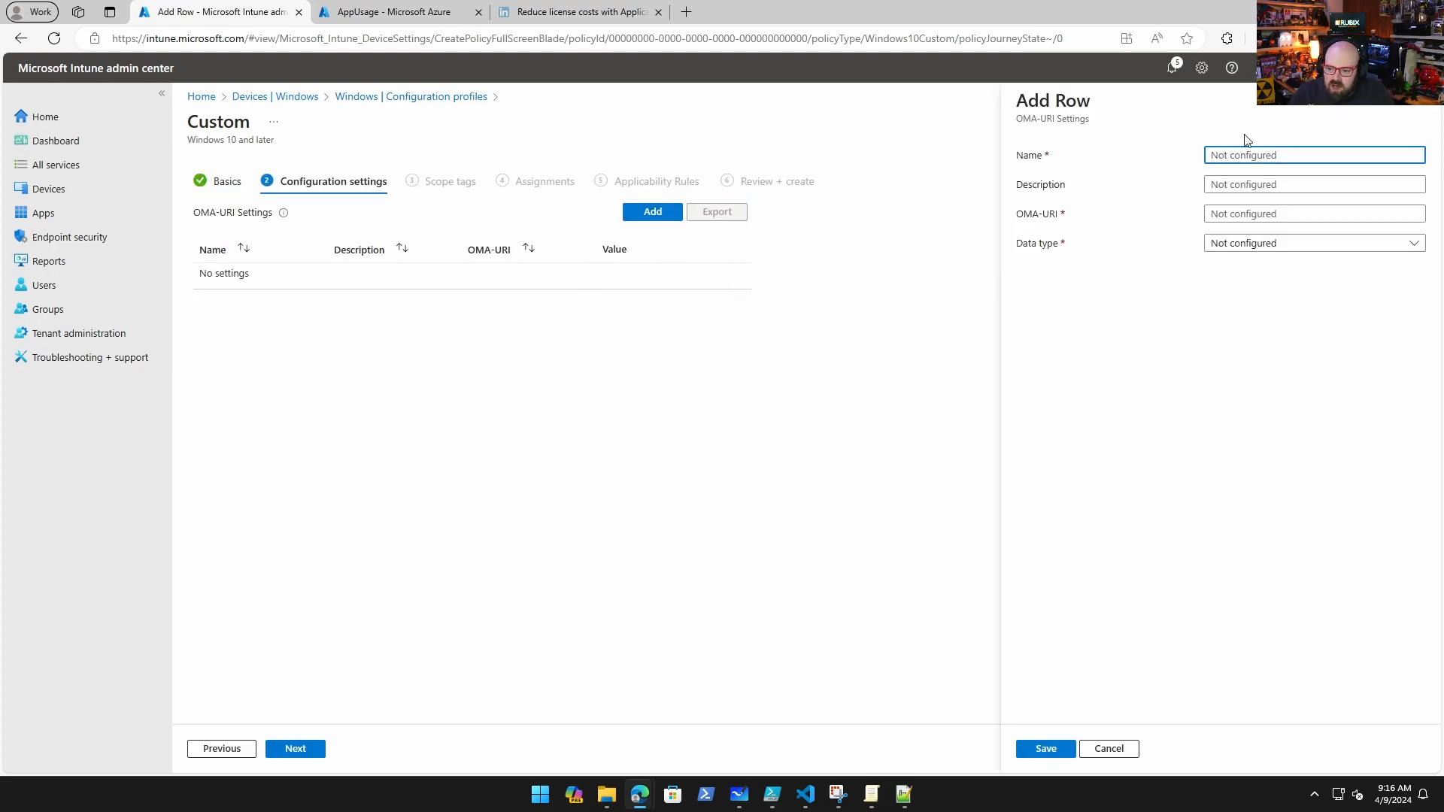
{"action": "left_click", "coordinate": [1237, 156]}
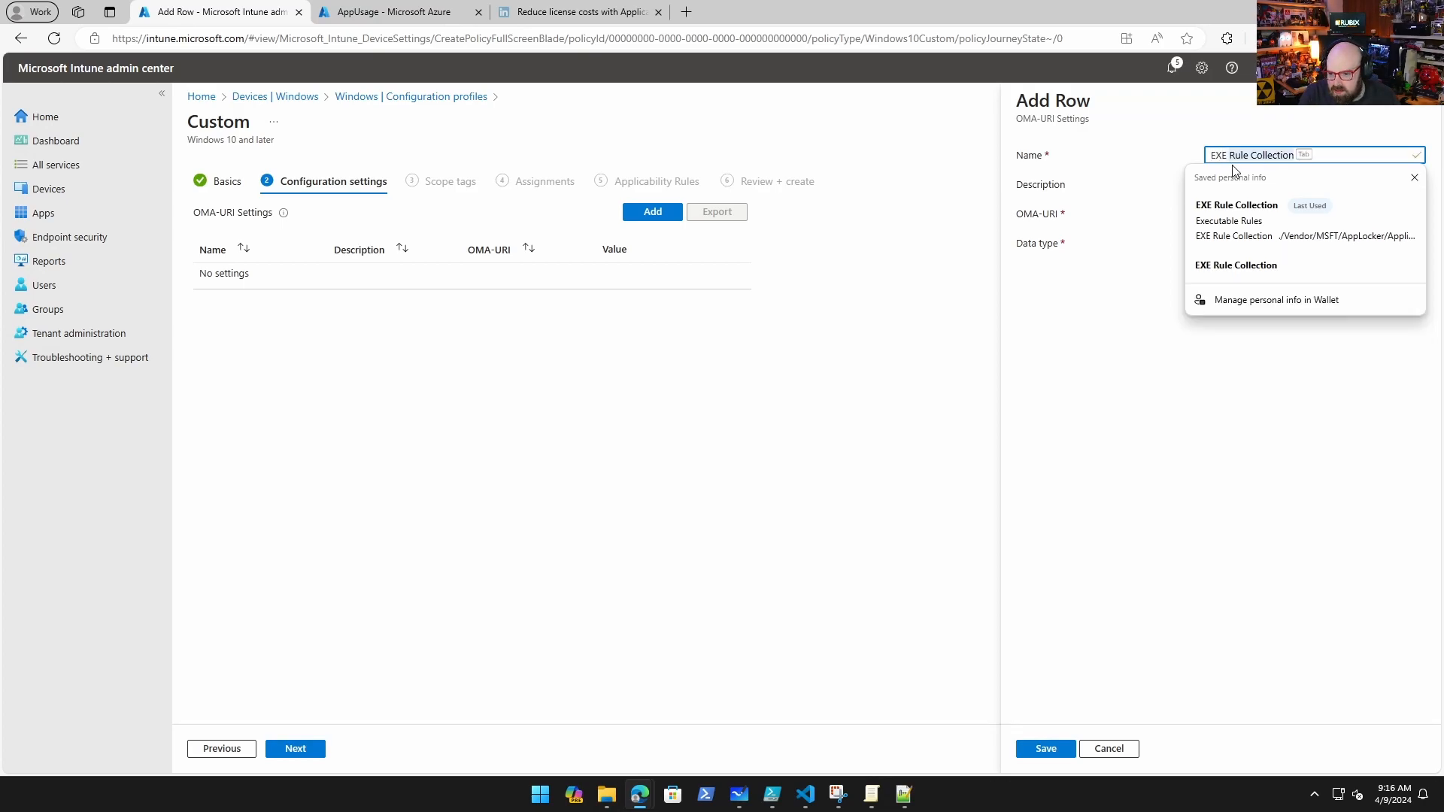
{"action": "key", "text": "Tab"}
{"action": "type", "text": "Executable Rules"}
{"action": "key", "text": "Tab"}
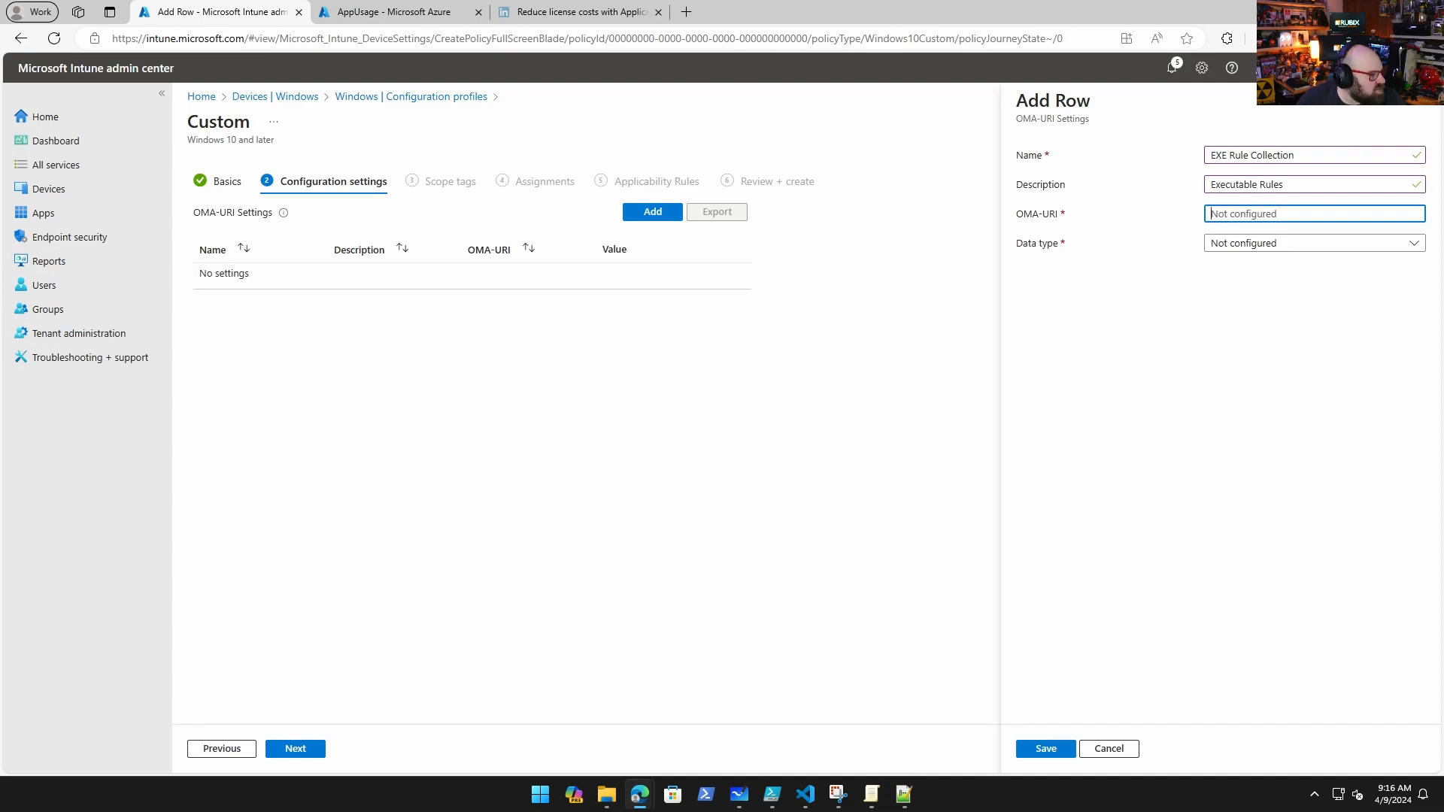
Switch to Microsoft Whiteboard, write ./Vendor/MSFT/AppLocker/ApplicationLaunchRestrictions in the text box and widen the box so the path fits on one line.
{"action": "key", "text": "alt+Tab"}
{"action": "type", "text": "./"}
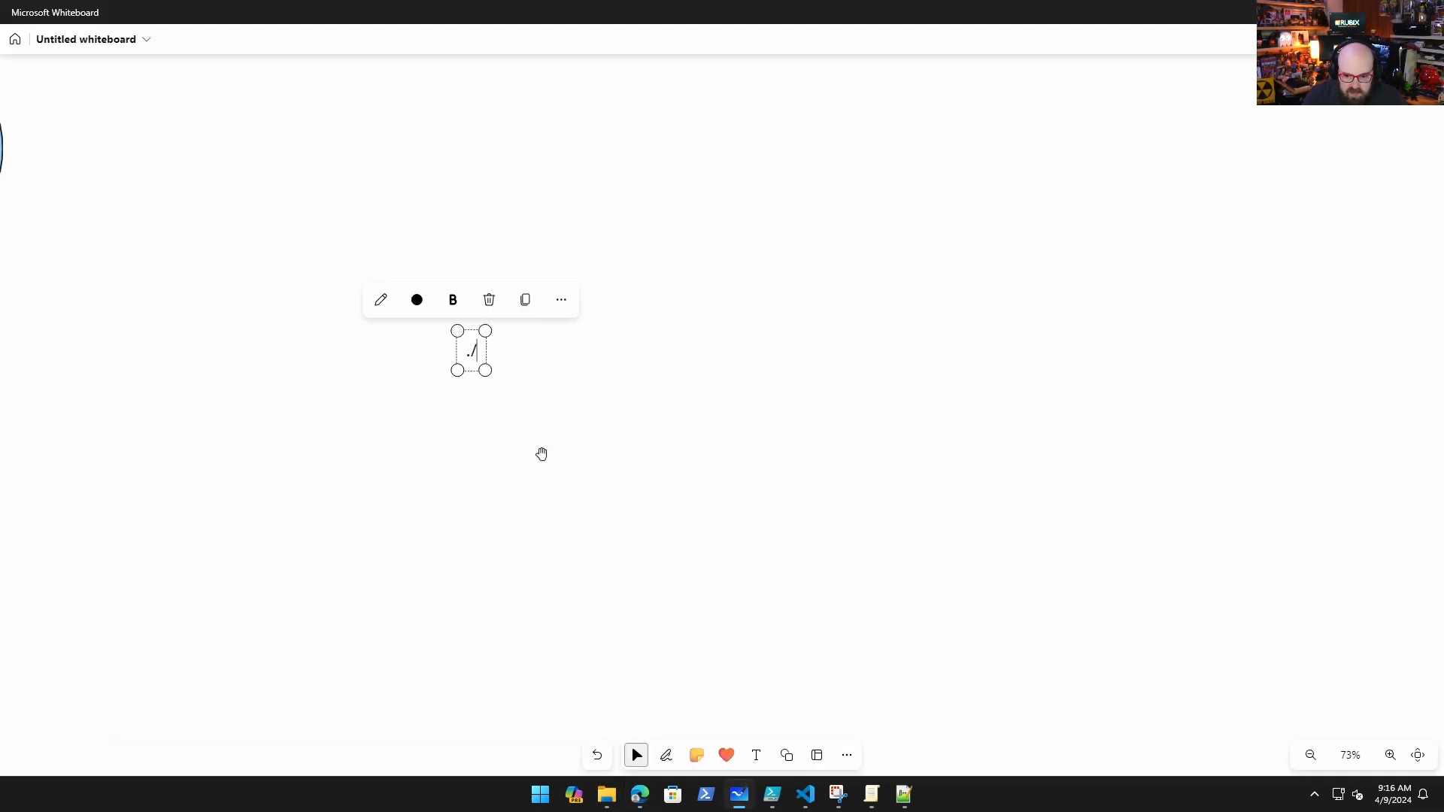
{"action": "type", "text": "Vendor/"}
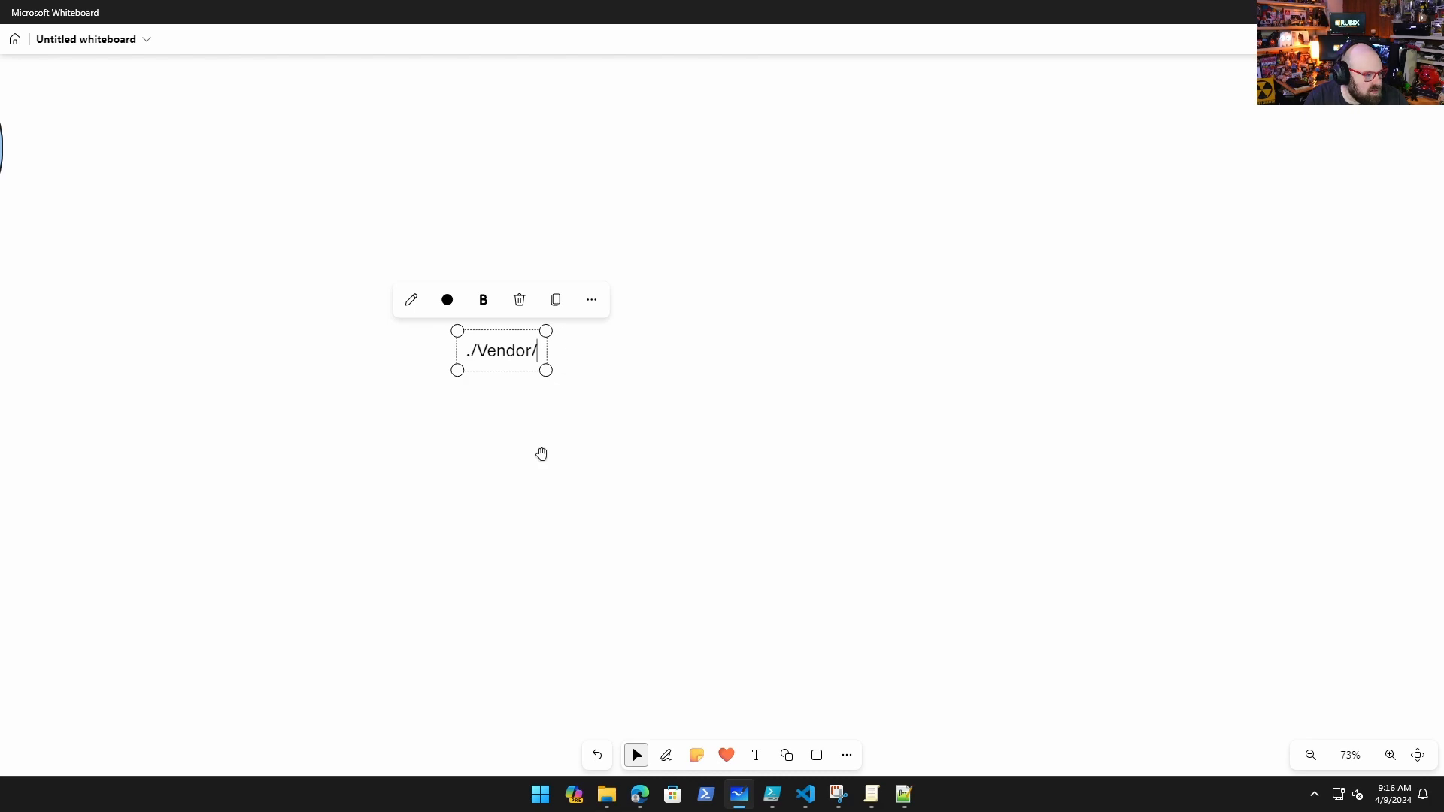
{"action": "type", "text": "MSFT/Ap"}
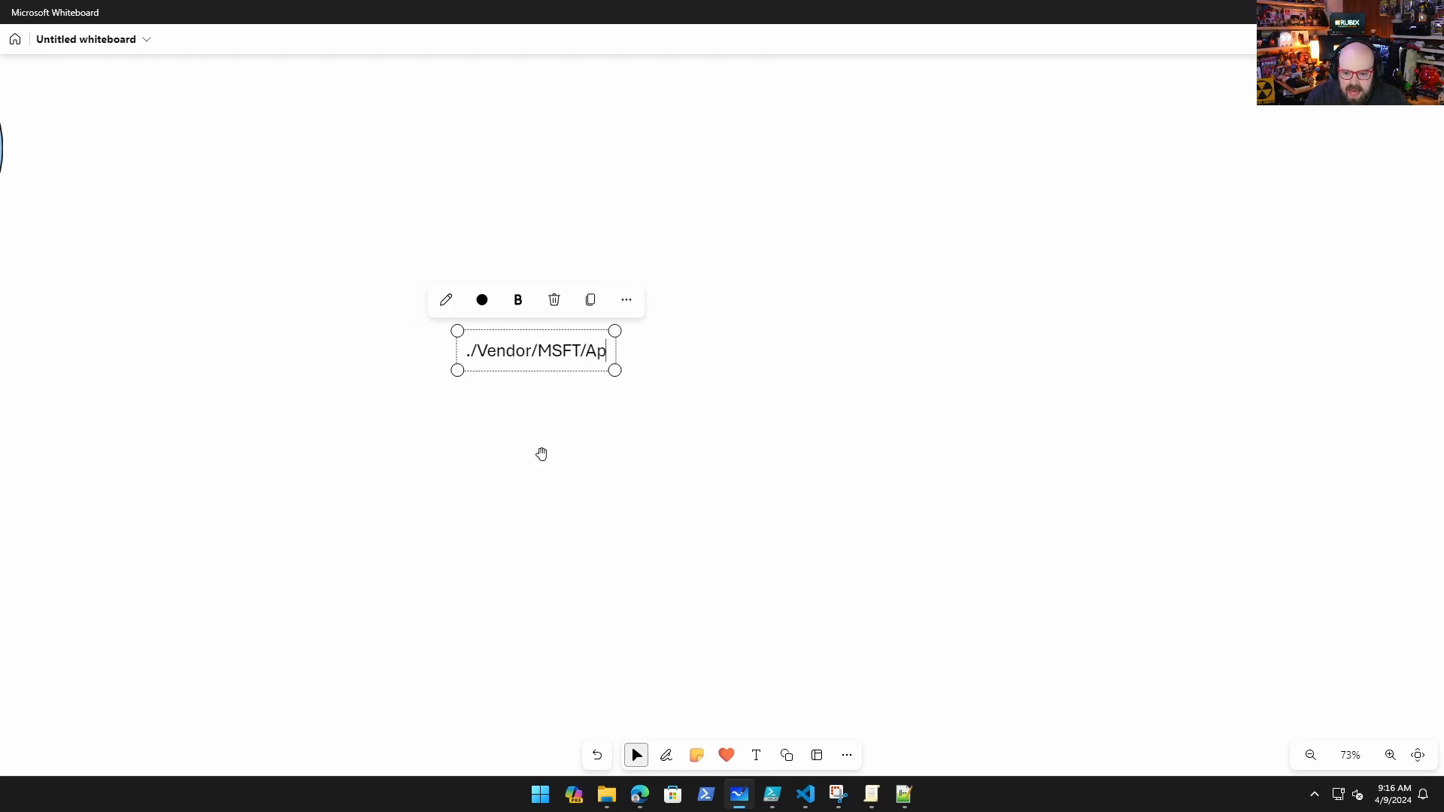
{"action": "type", "text": "pLocker"}
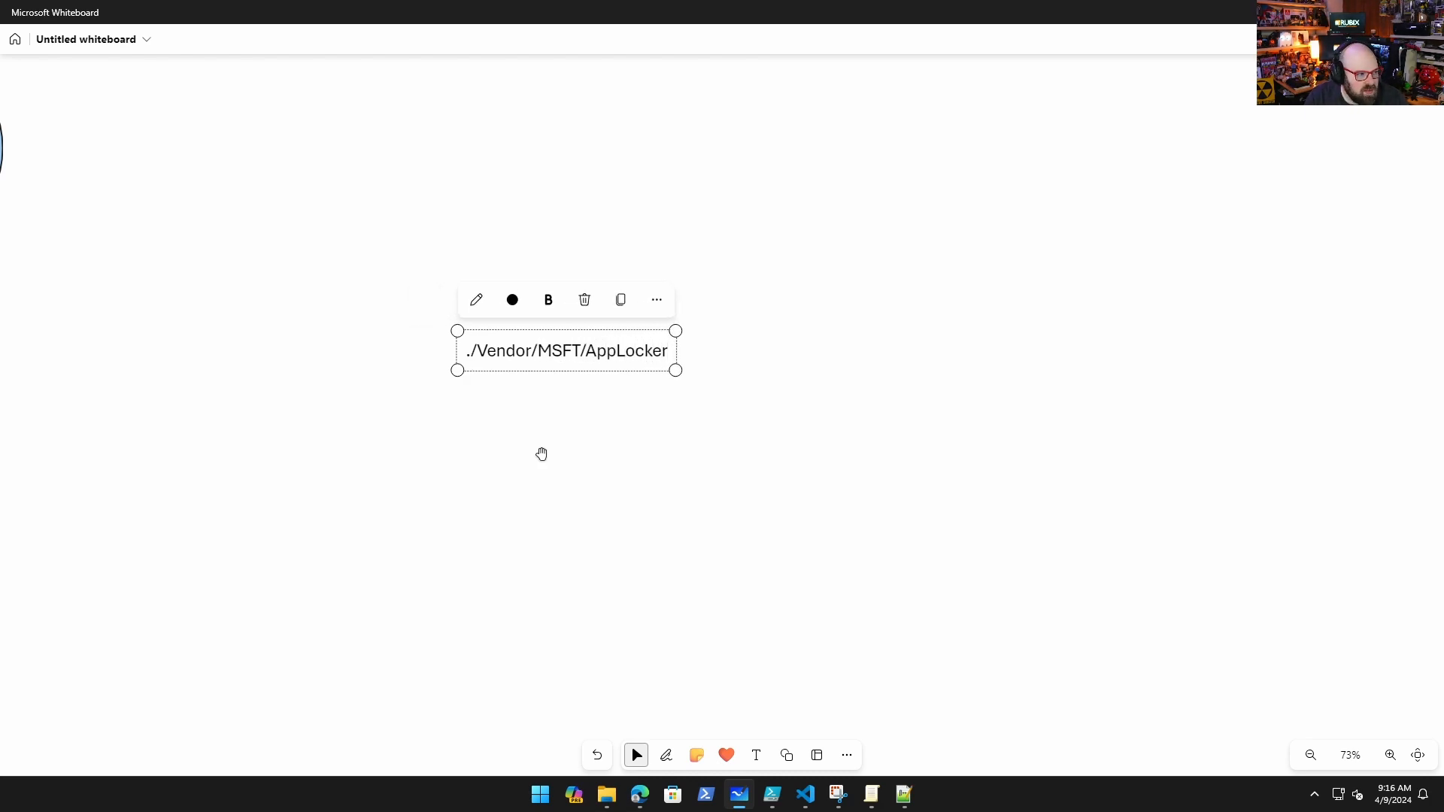
{"action": "type", "text": "/ApplicationLaunch"}
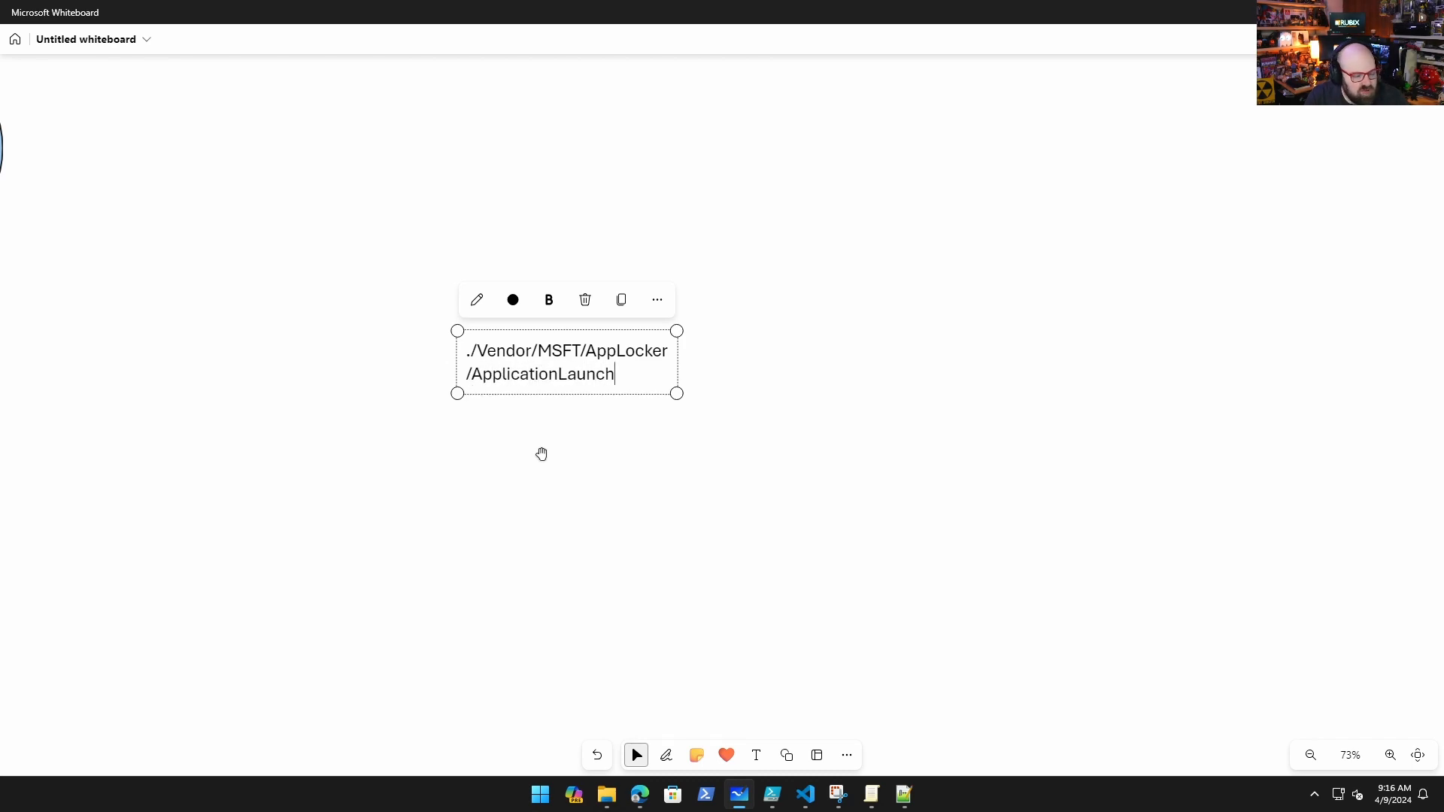
{"action": "type", "text": "Restrictions"}
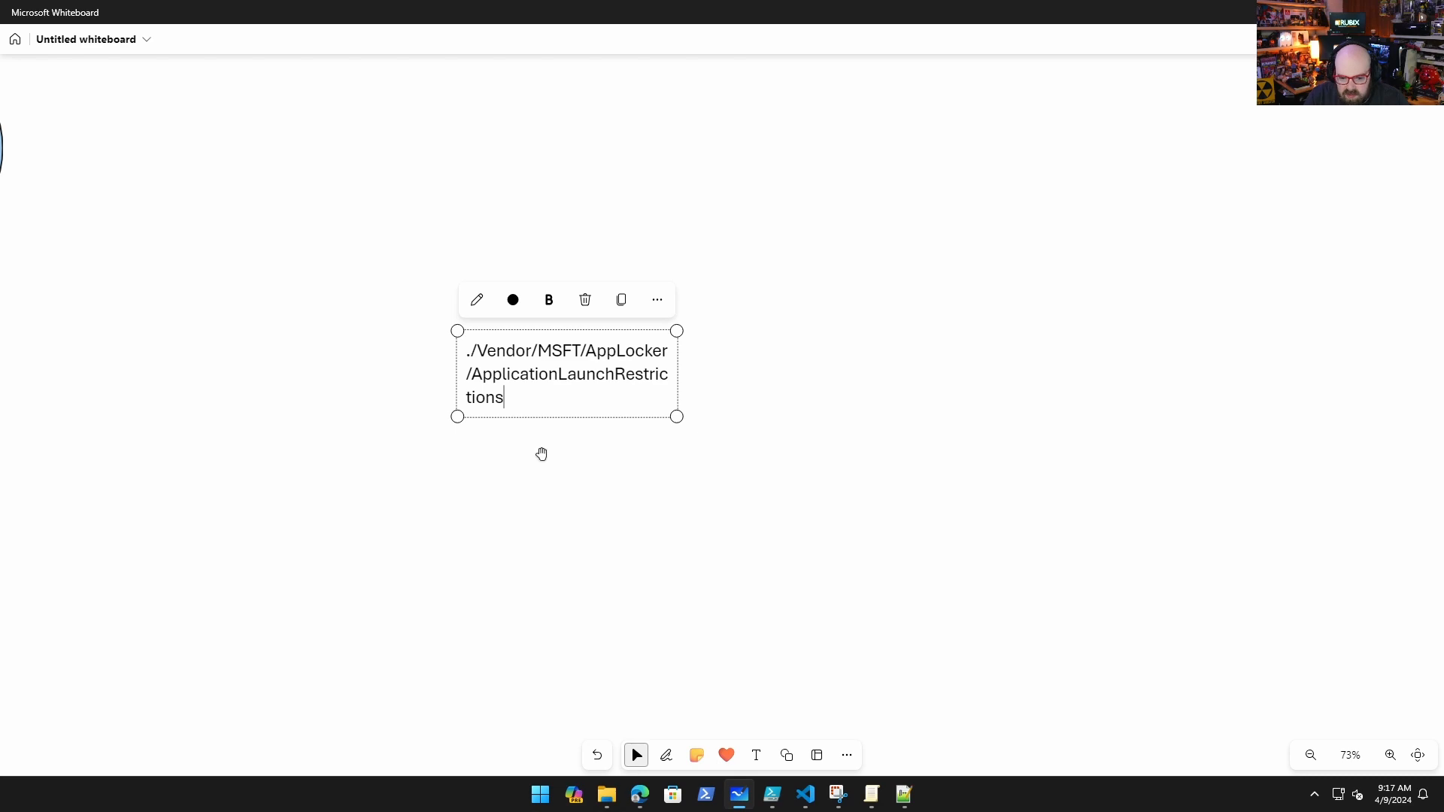
{"action": "left_click_drag", "start_coordinate": [677, 345], "coordinate": [767, 354]}
{"action": "left_click_drag", "start_coordinate": [891, 371], "coordinate": [1288, 369]}
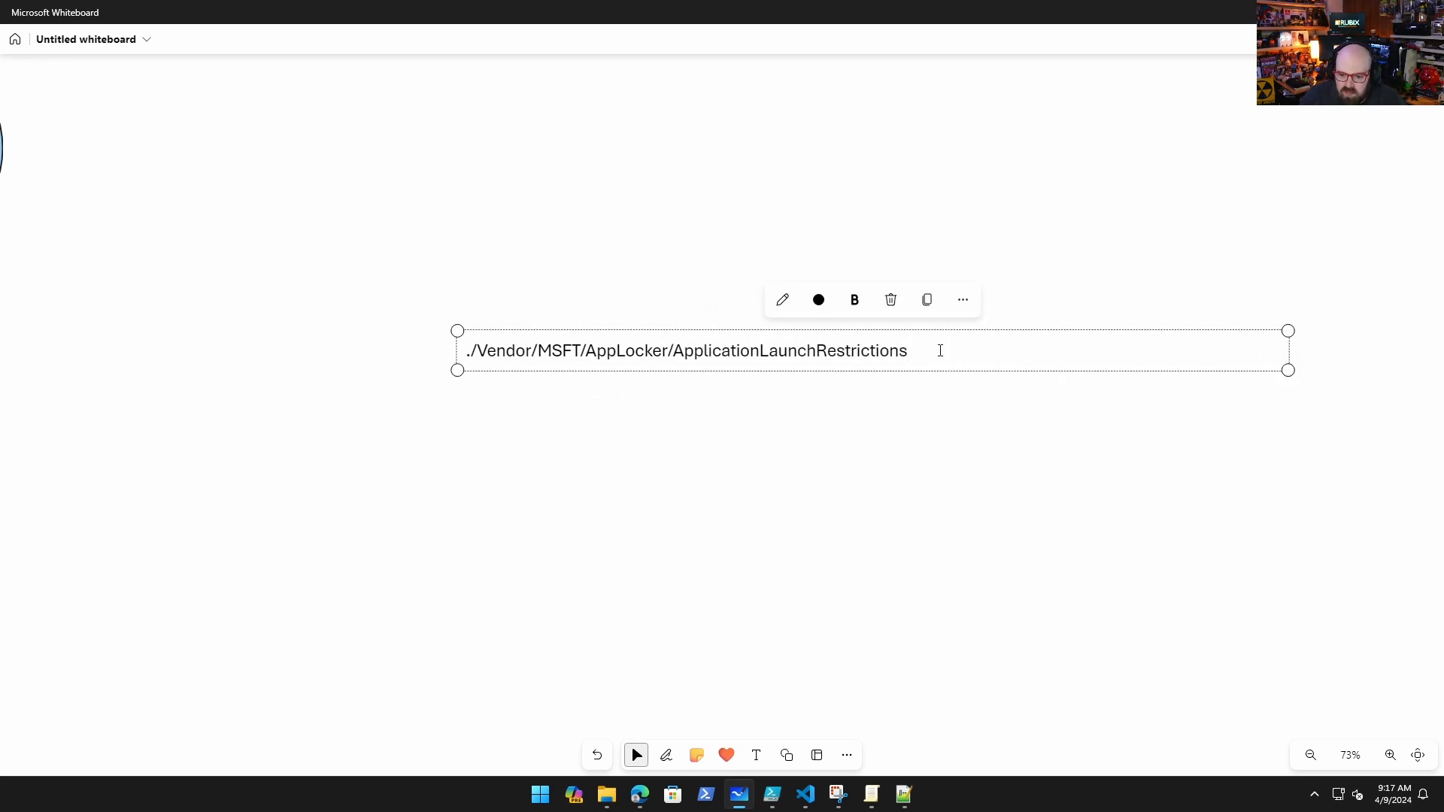
Append /<RULE SET NAME>/EXE/Policy to the whiteboard path and replace the <RULE SET NAME> placeholder with apprules.
{"action": "type", "text": "/<RULE NAM"}
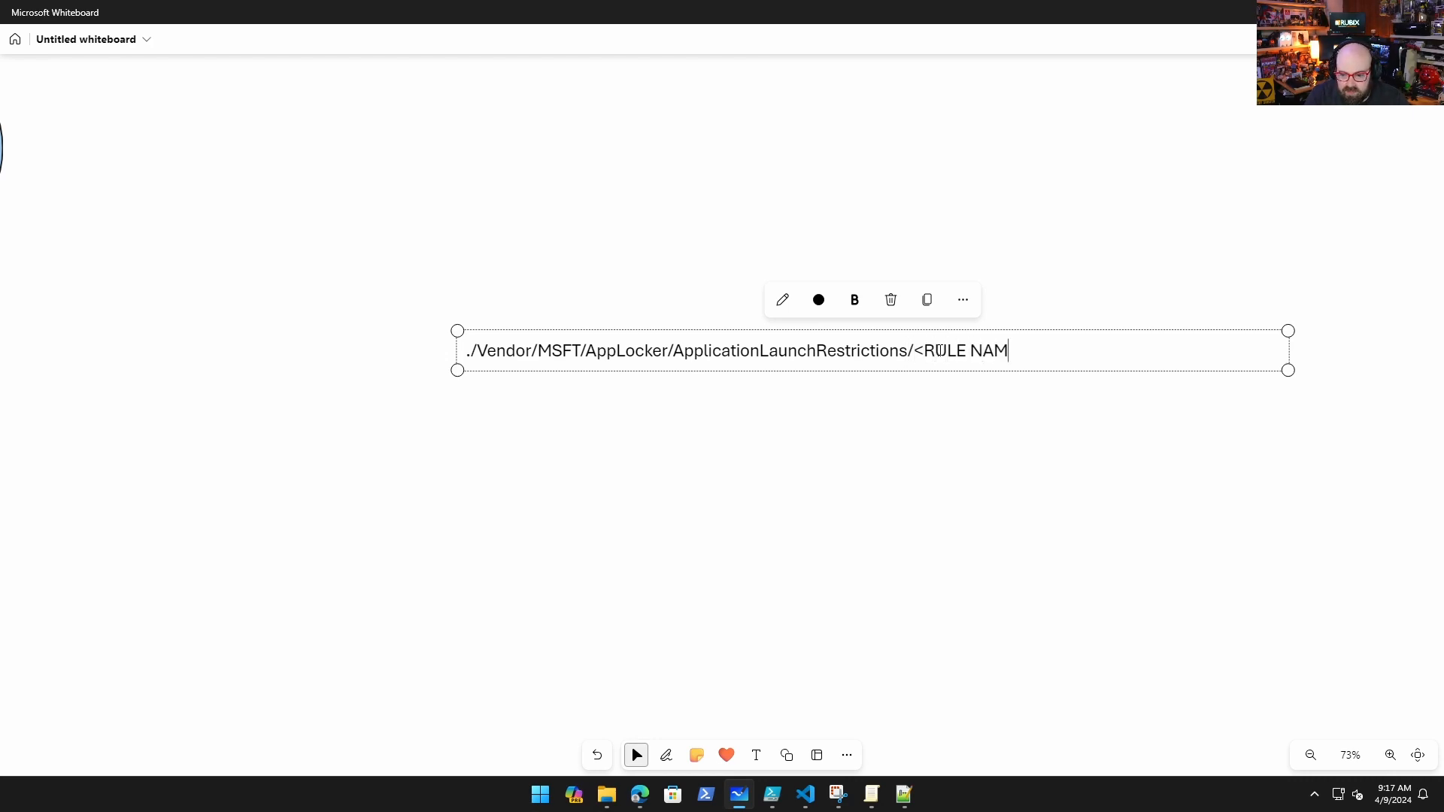
{"action": "key", "text": "BackSpace"}
{"action": "key", "text": "BackSpace"}
{"action": "key", "text": "BackSpace"}
{"action": "key", "text": "BackSpace"}
{"action": "key", "text": "BackSpace"}
{"action": "key", "text": "BackSpace"}
{"action": "type", "text": "SET NAME>"}
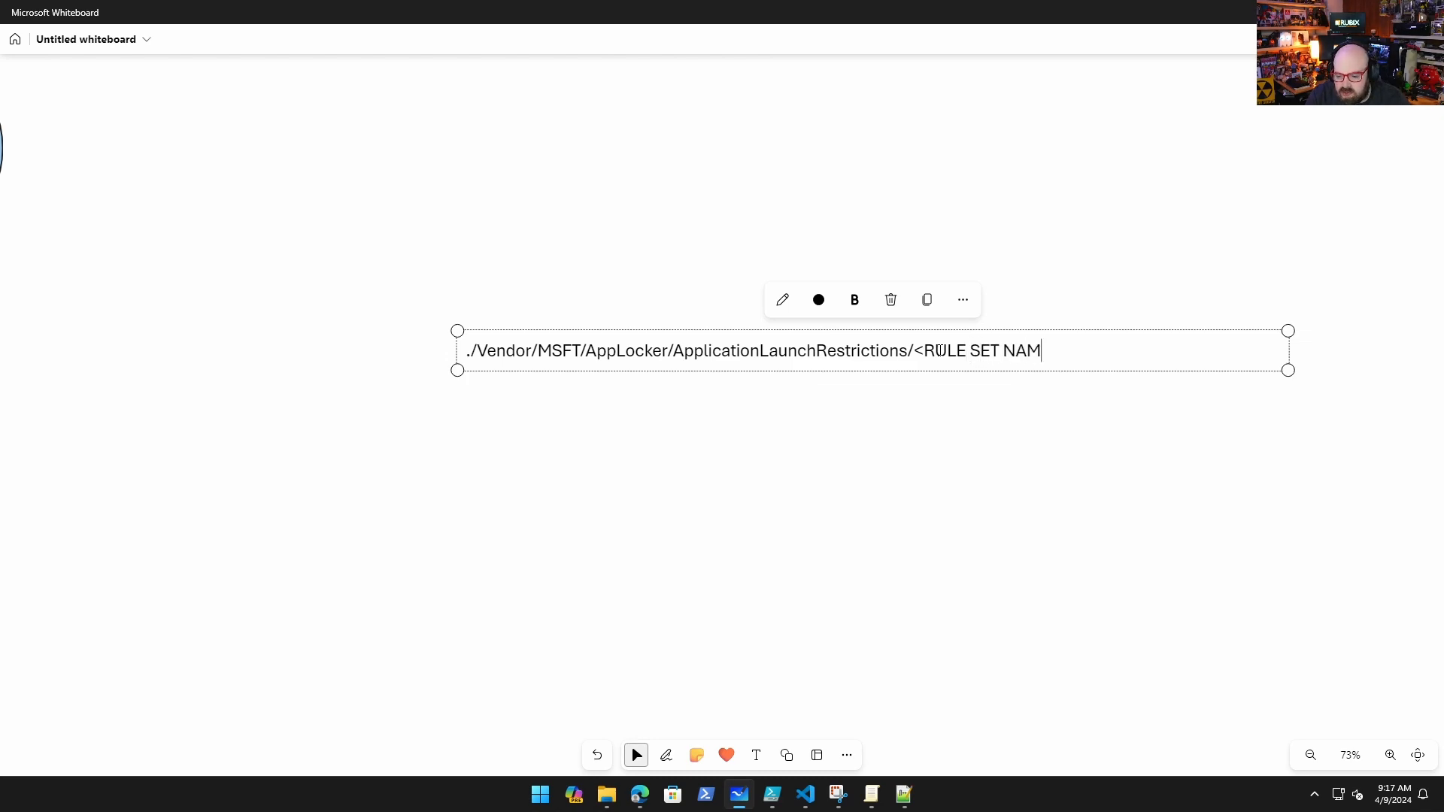
{"action": "type", "text": "/EXE/Policy"}
{"action": "left_click_drag", "start_coordinate": [915, 351], "coordinate": [1061, 351]}
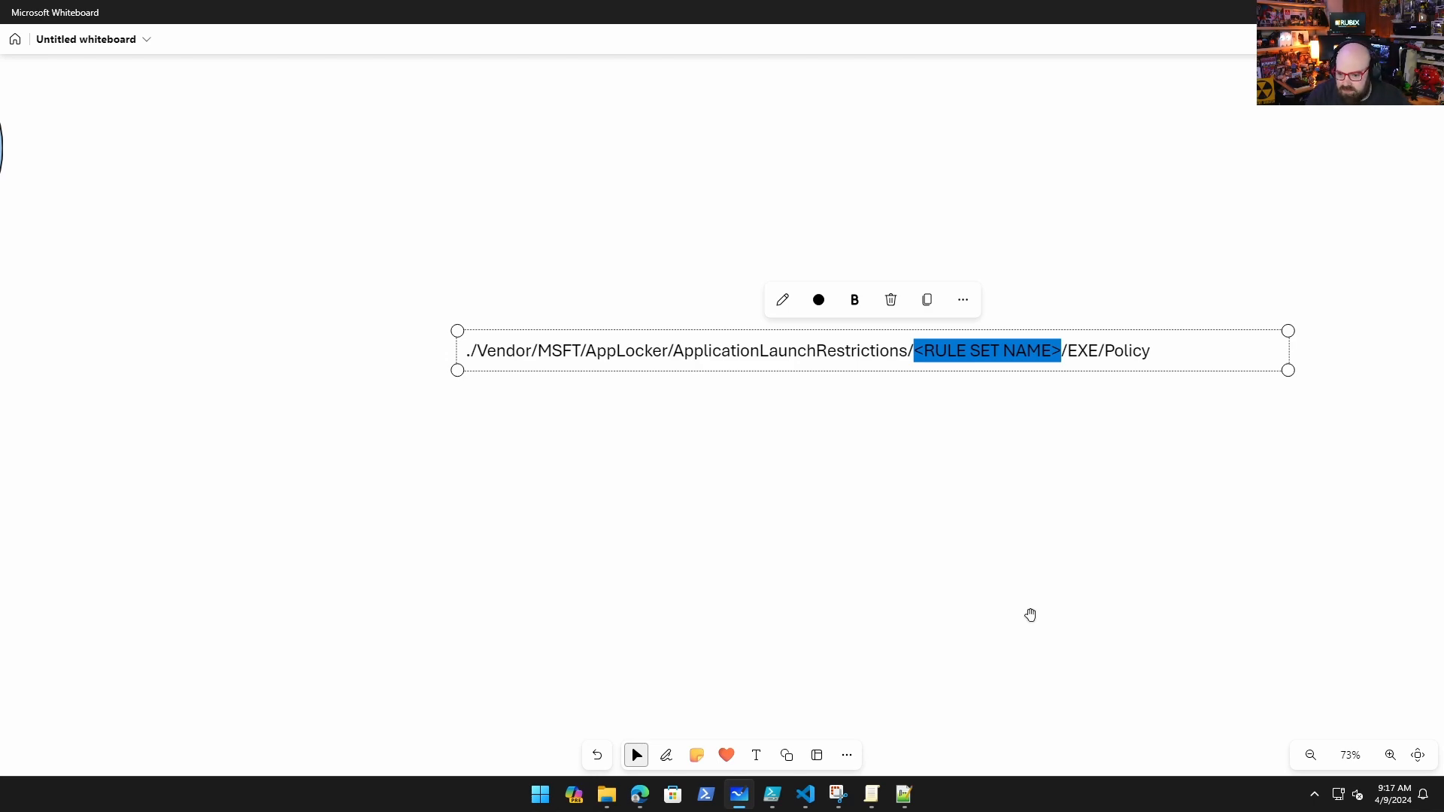
{"action": "type", "text": "apprules"}
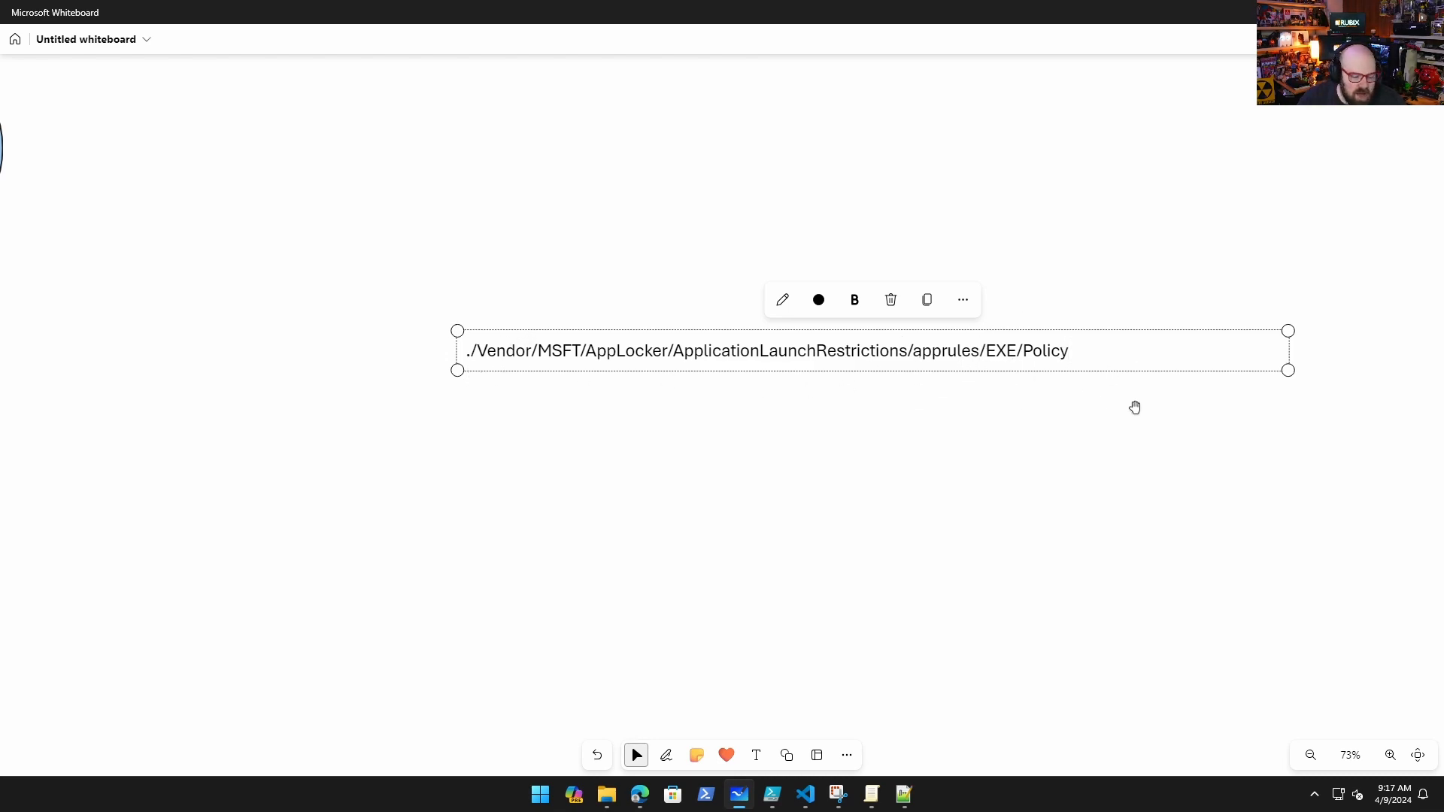
Switch back to Intune, complete the row with the AppLocker OMA-URI path, data type String and the copied Exe RuleCollection XML as value, and save it.
{"action": "key", "text": "alt+Tab"}
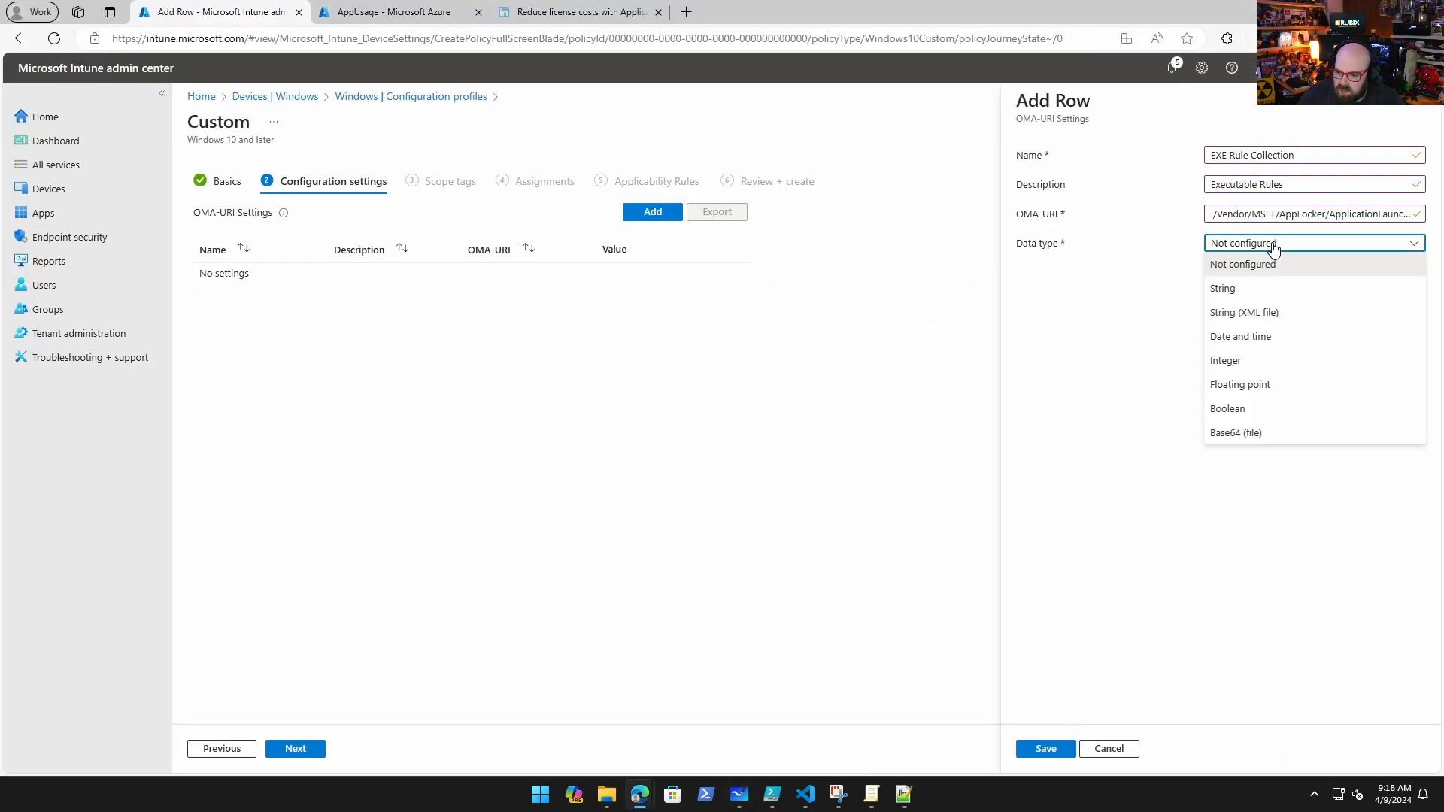
{"action": "left_click", "coordinate": [1269, 290]}
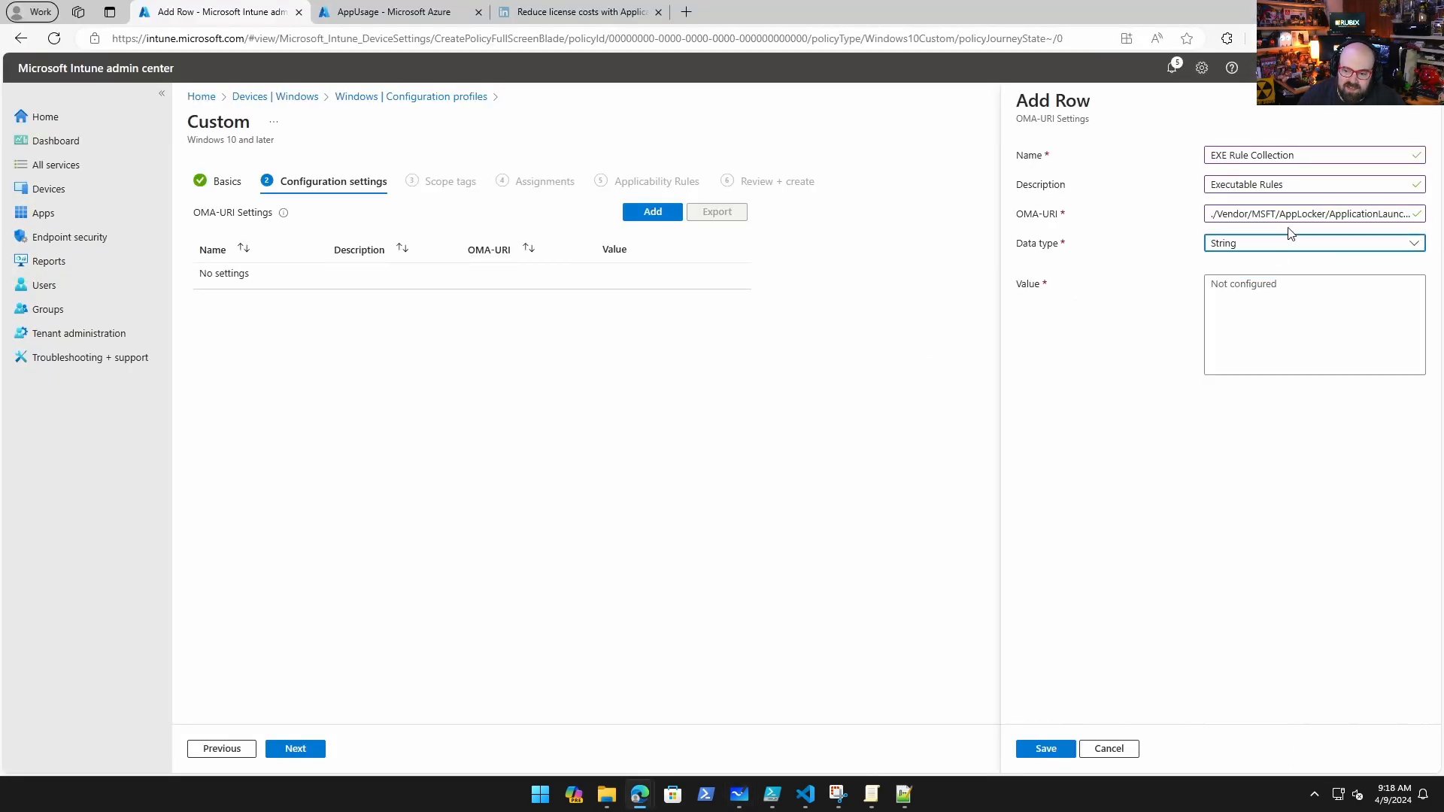
{"action": "left_click", "coordinate": [1252, 290]}
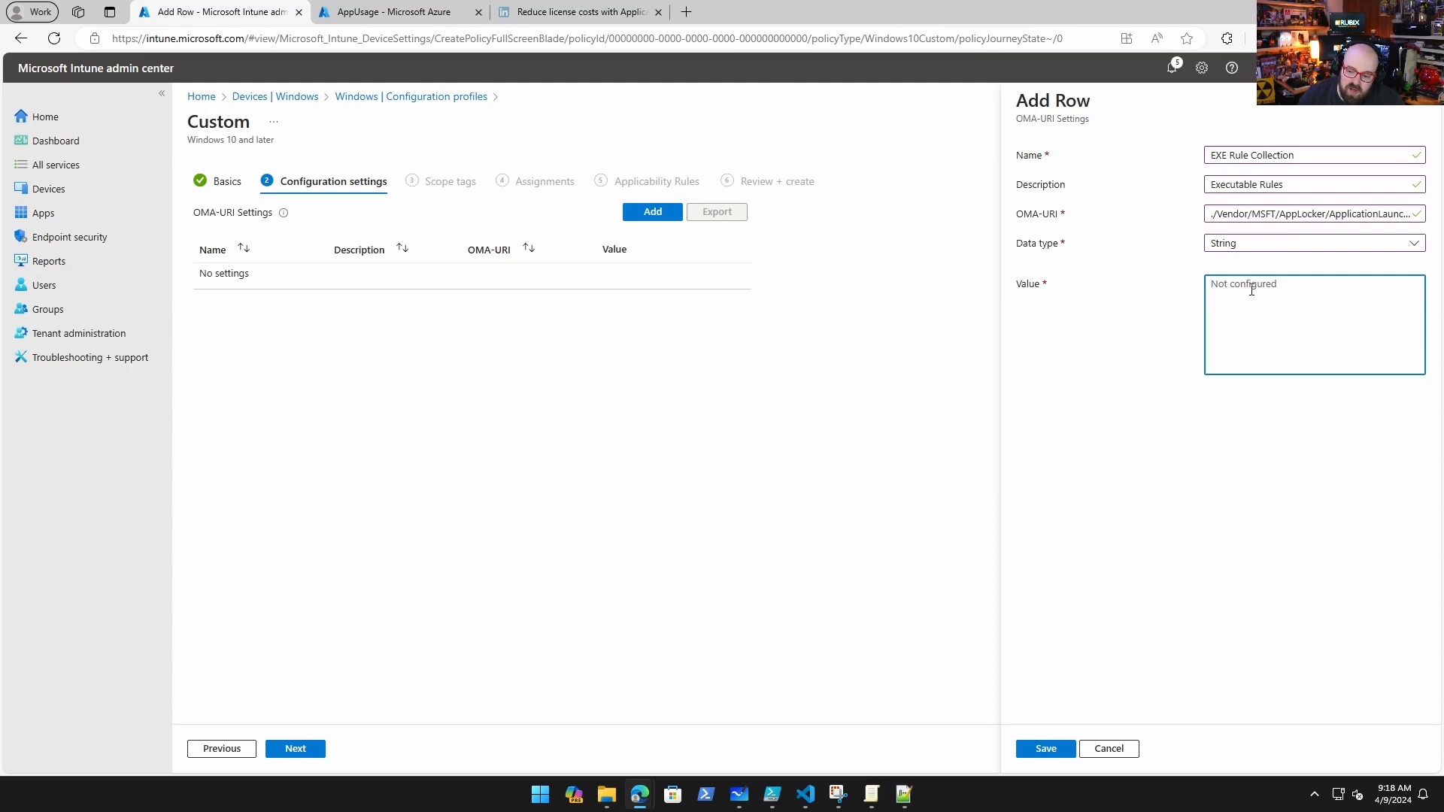
{"action": "key", "text": "ctrl+v"}
{"action": "scroll", "coordinate": [1253, 297], "scroll_direction": "down", "scroll_amount": 1}
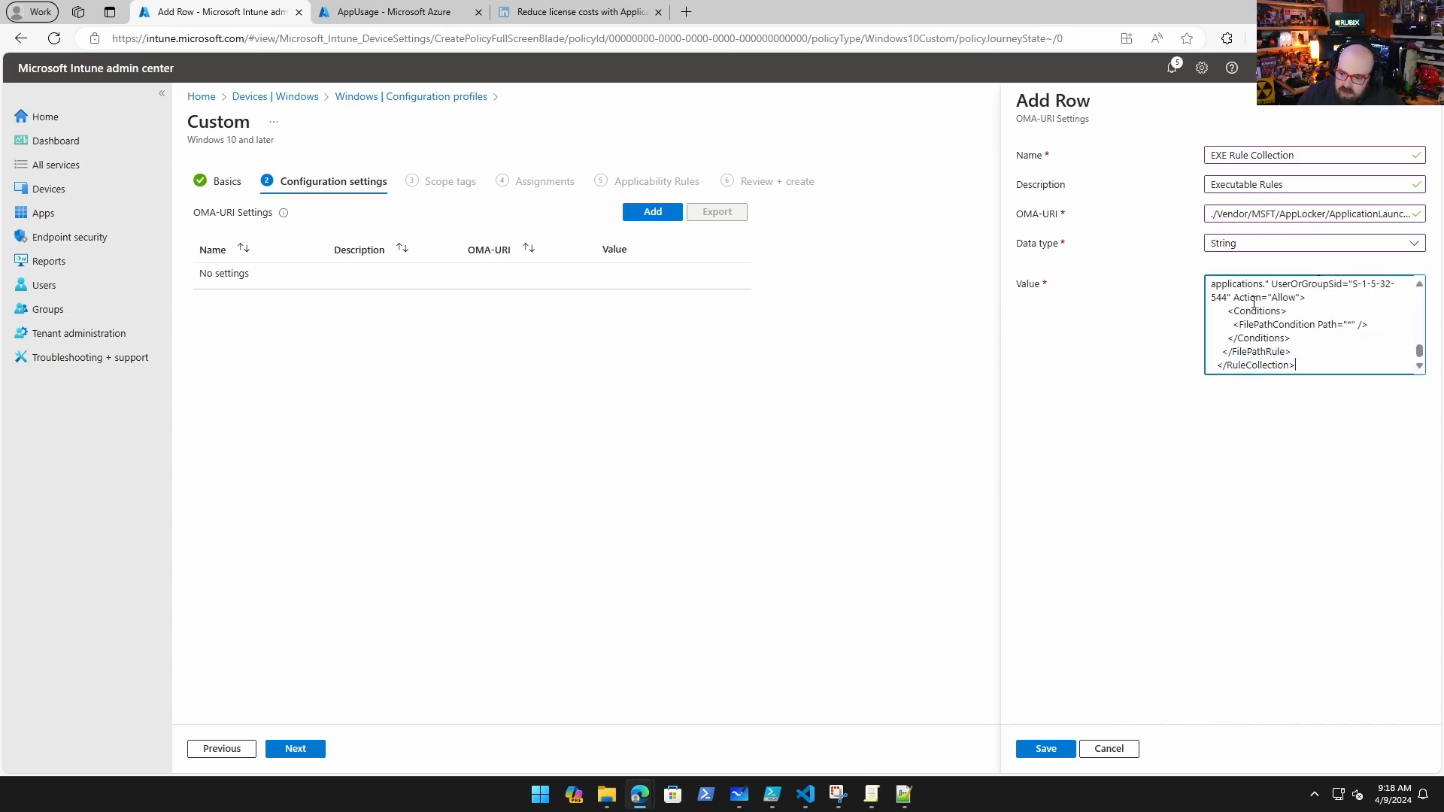
{"action": "scroll", "coordinate": [1307, 365], "scroll_direction": "up", "scroll_amount": 5}
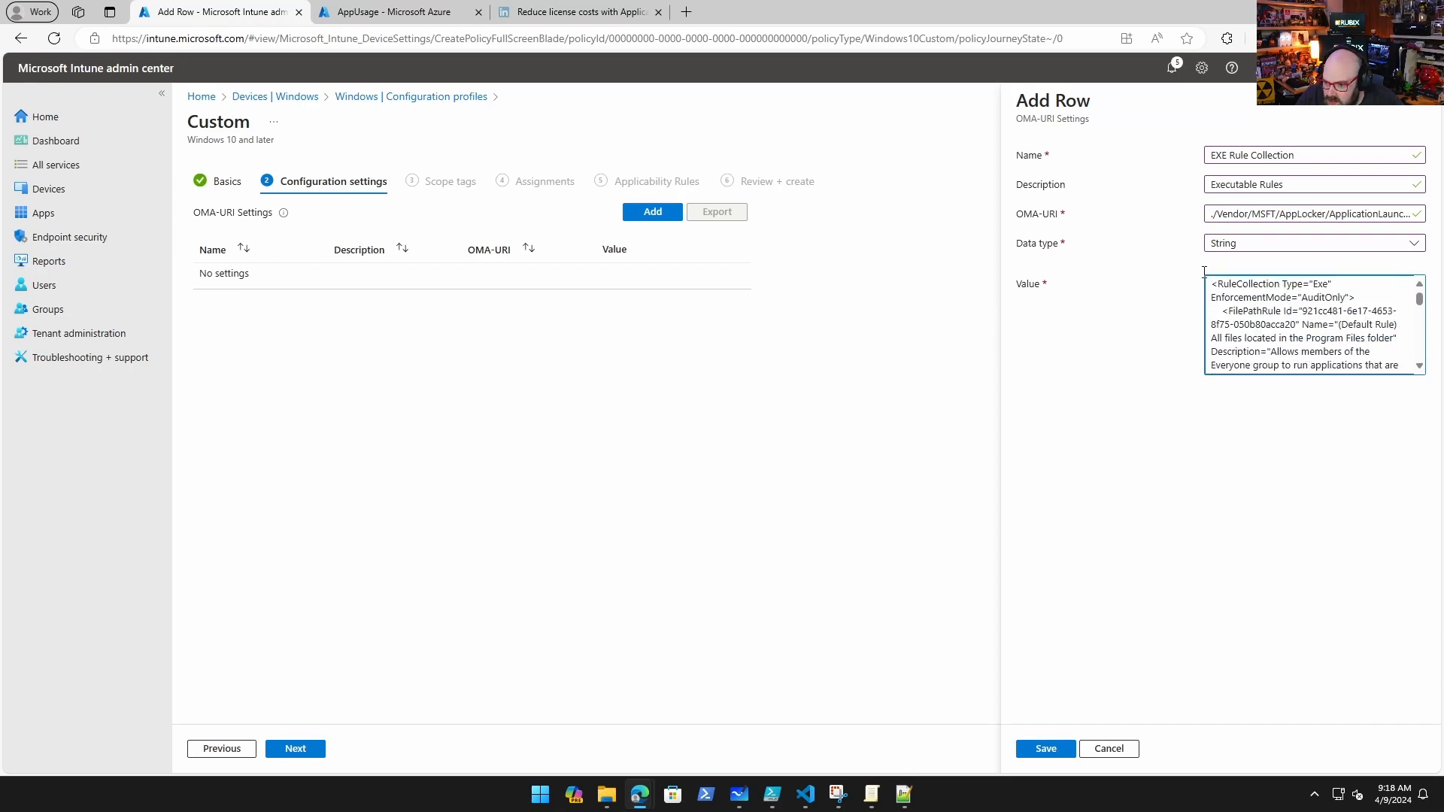
{"action": "left_click", "coordinate": [1026, 748]}
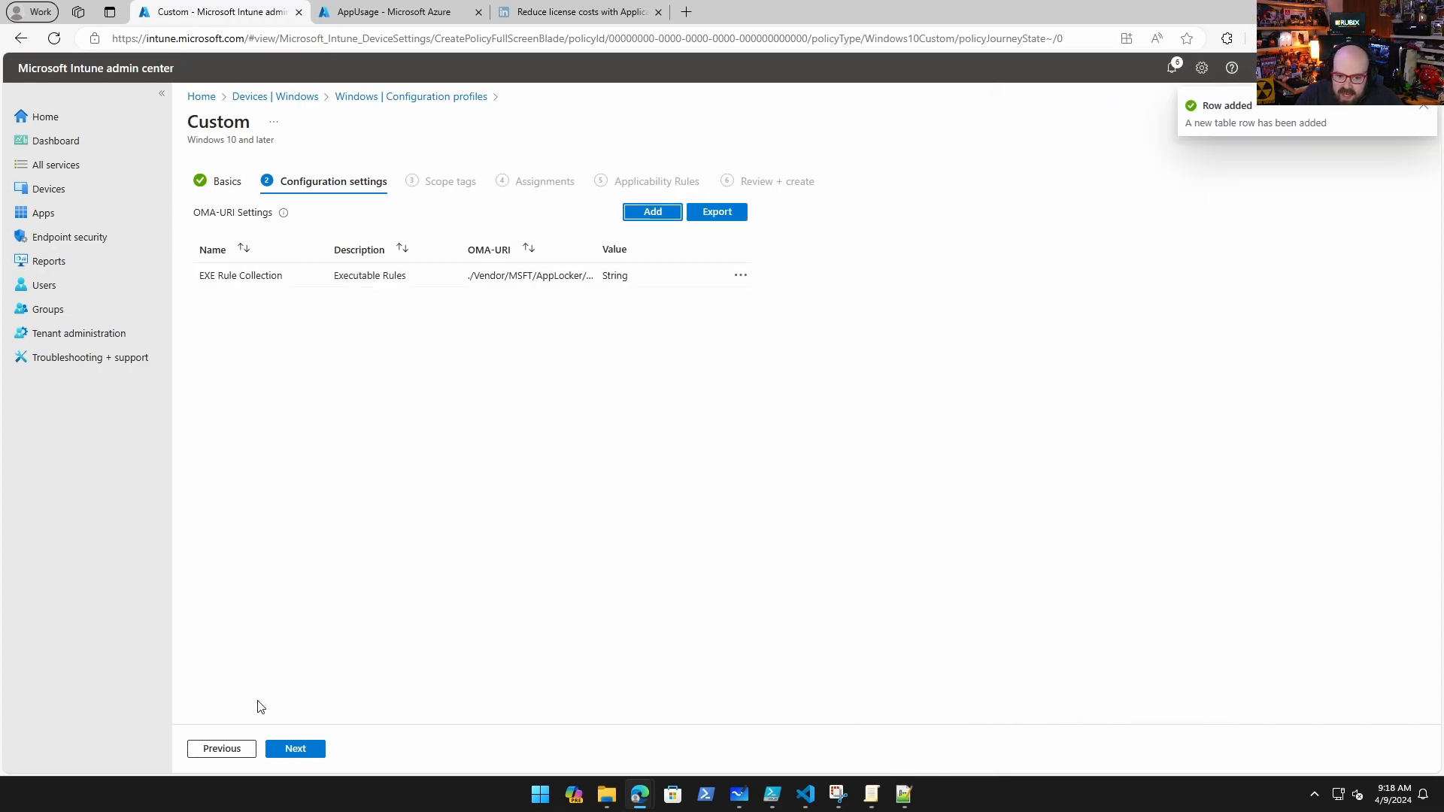
Leave the scope tags at their defaults, assign the profile to the M365 Devices group and finish creating it.
{"action": "left_click", "coordinate": [304, 751]}
{"action": "left_click", "coordinate": [304, 752]}
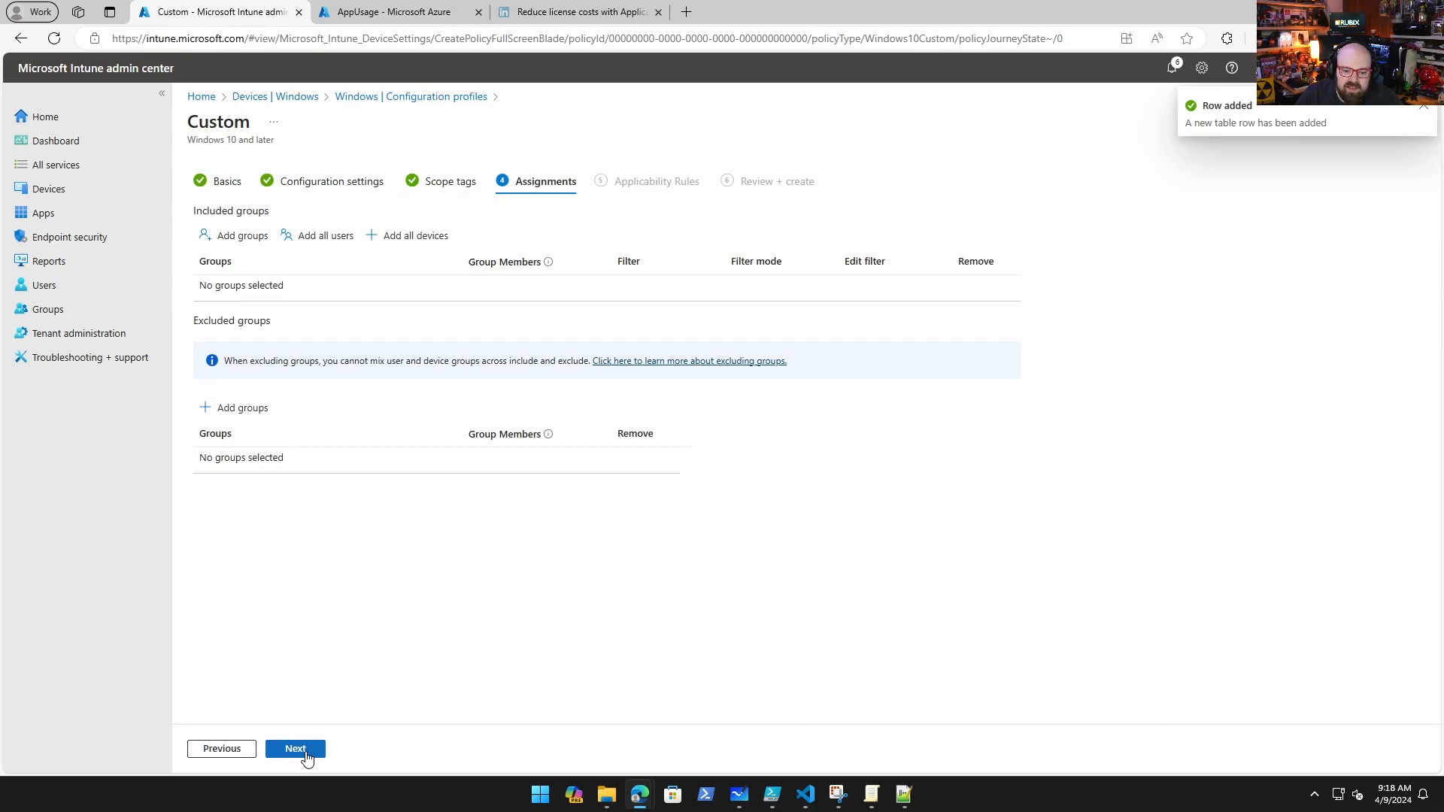
{"action": "left_click", "coordinate": [248, 237]}
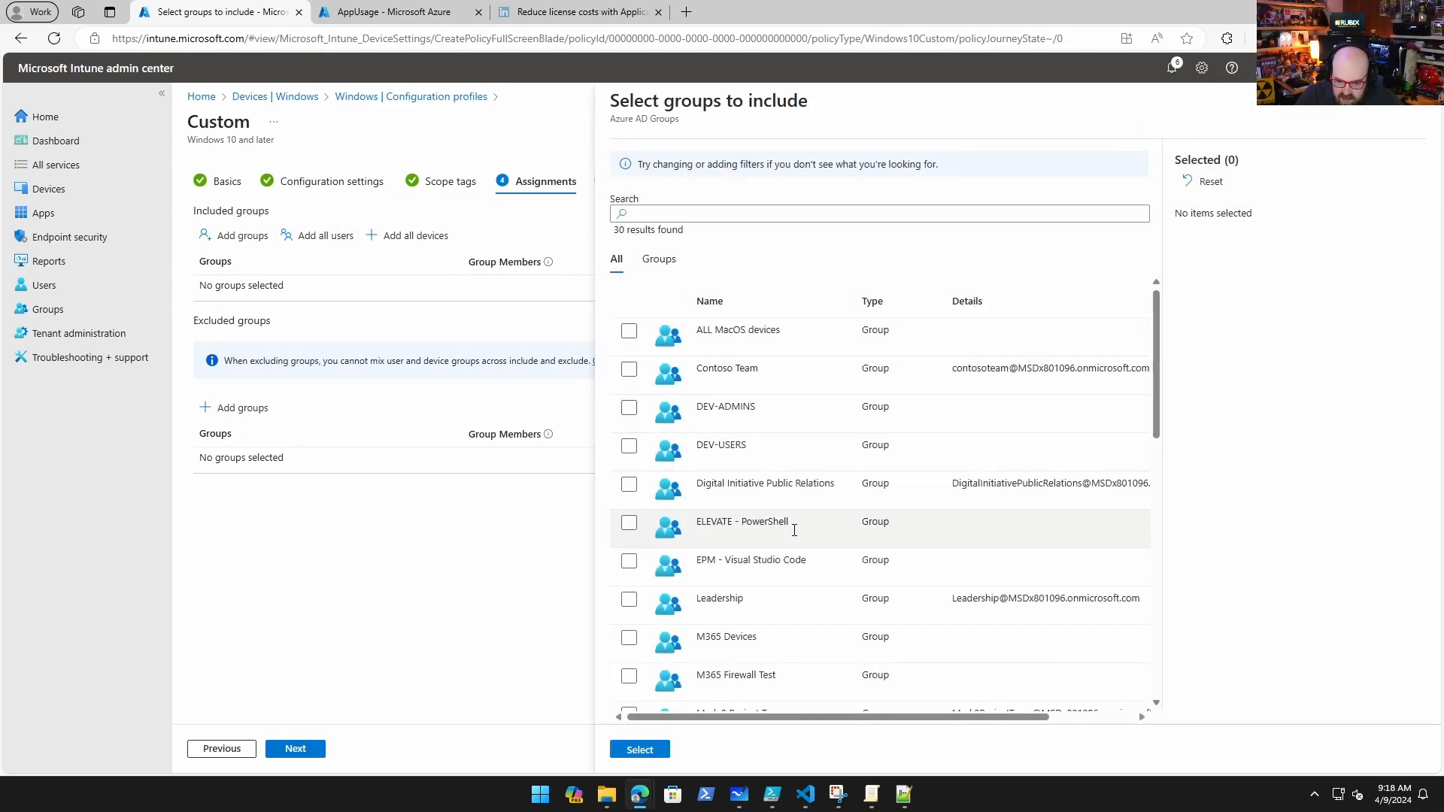
{"action": "scroll", "coordinate": [794, 530], "scroll_direction": "down", "scroll_amount": 2}
{"action": "scroll", "coordinate": [795, 530], "scroll_direction": "down", "scroll_amount": 3}
{"action": "left_click", "coordinate": [629, 441]}
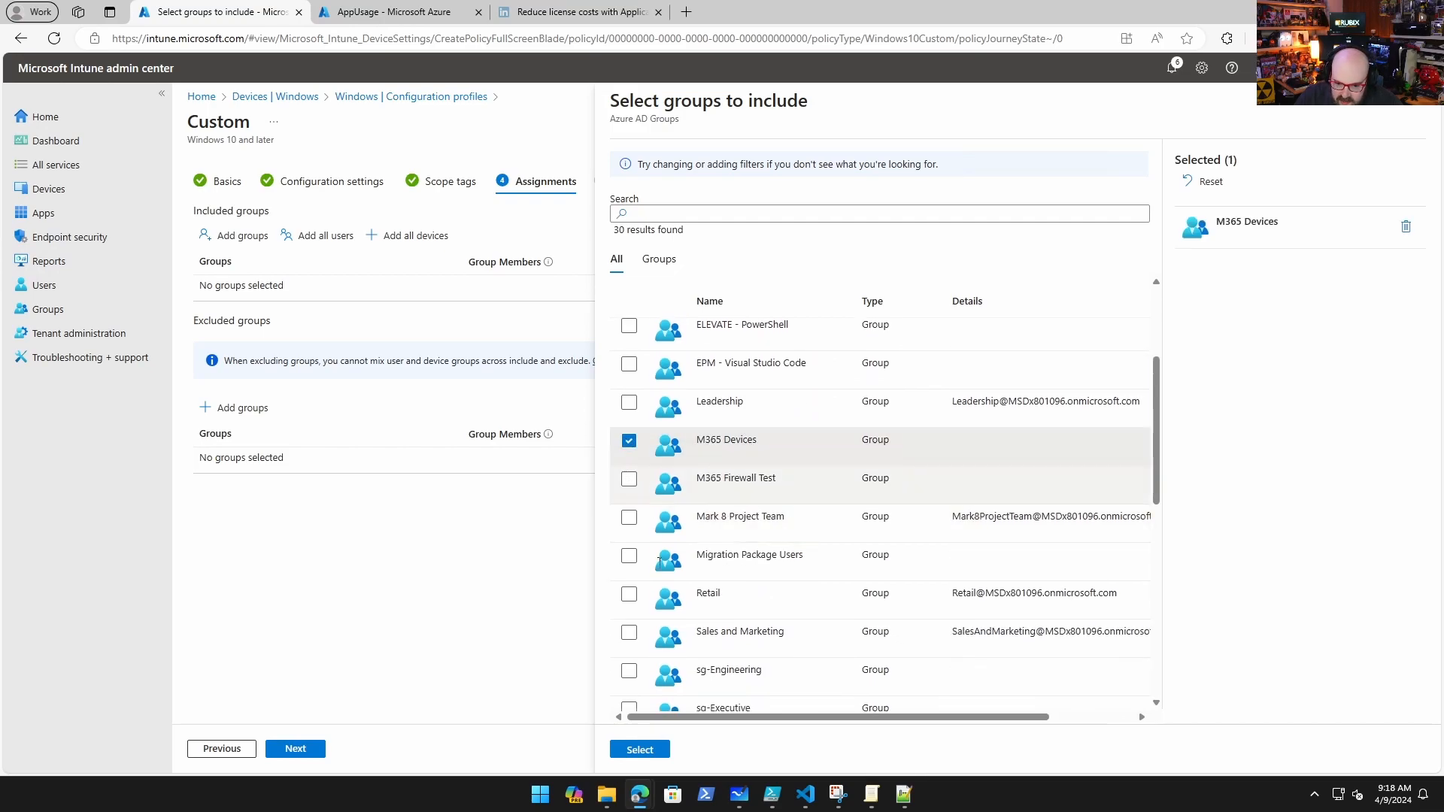
{"action": "left_click", "coordinate": [640, 750]}
{"action": "left_click", "coordinate": [315, 752]}
{"action": "left_click", "coordinate": [305, 750]}
{"action": "left_click", "coordinate": [296, 749]}
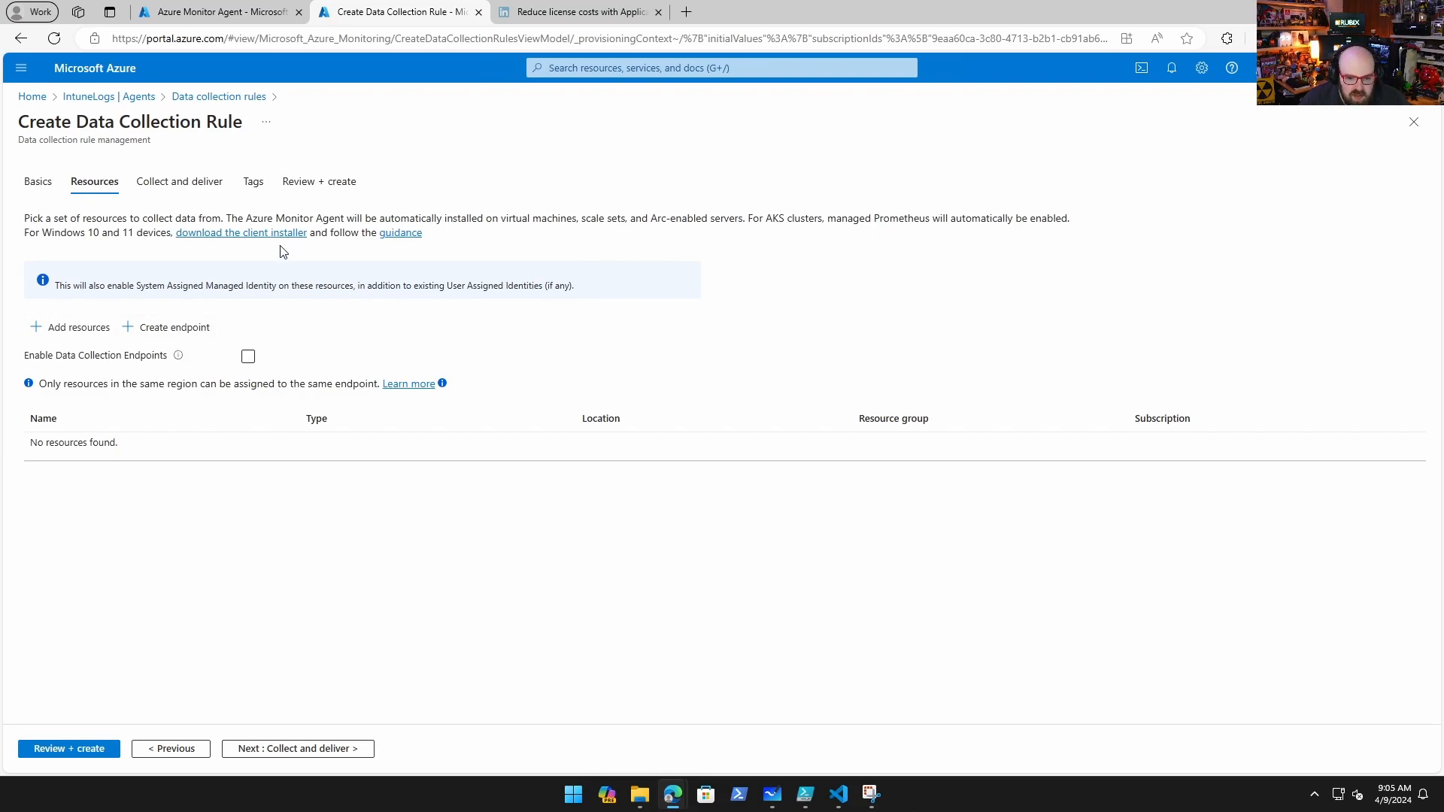
In the Azure data collection rule, add a Windows Event Logs data source with the custom log Microsoft-Windows-AppLocker/EXE and DLL, copied from Event Viewer.
{"action": "left_click", "coordinate": [304, 754]}
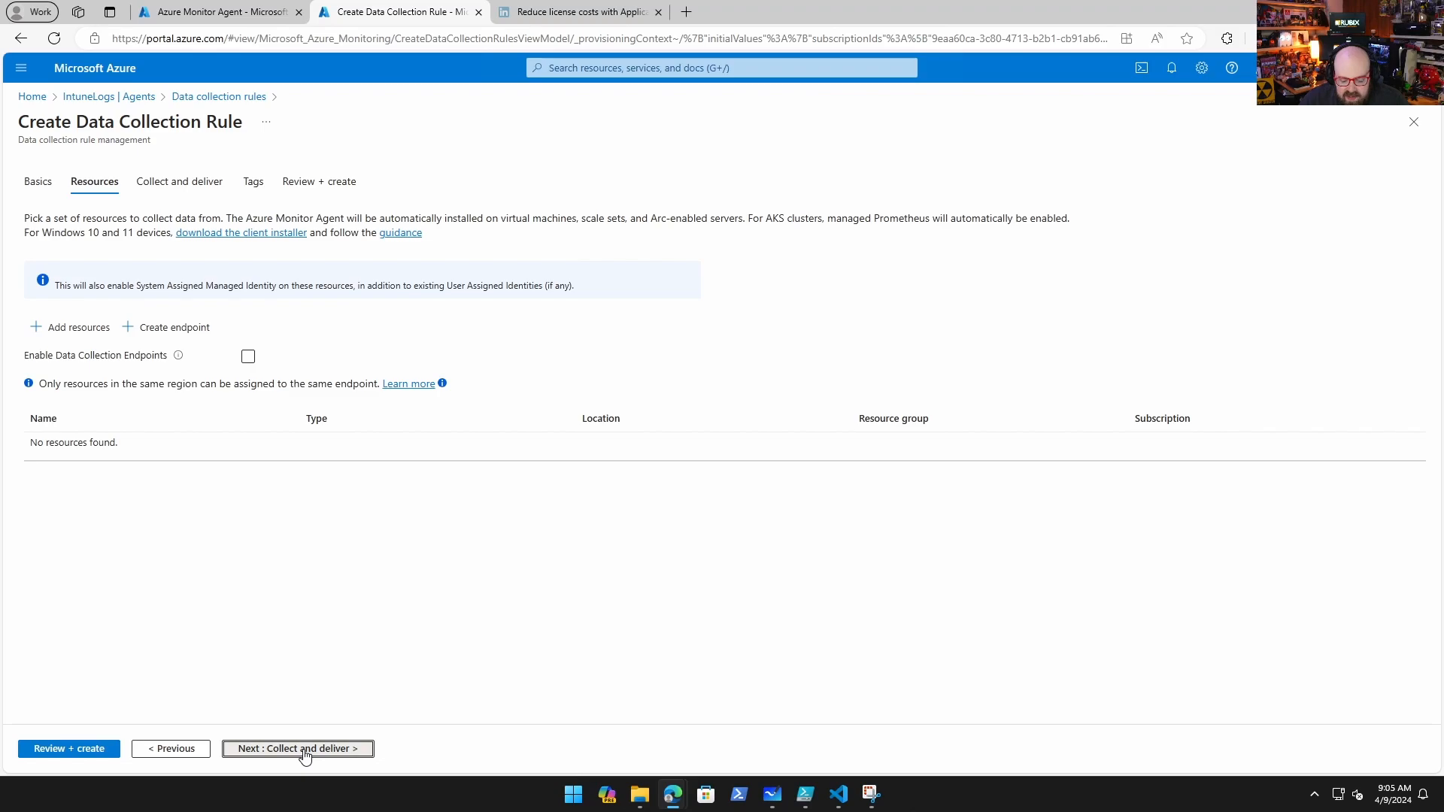
{"action": "left_click", "coordinate": [113, 249]}
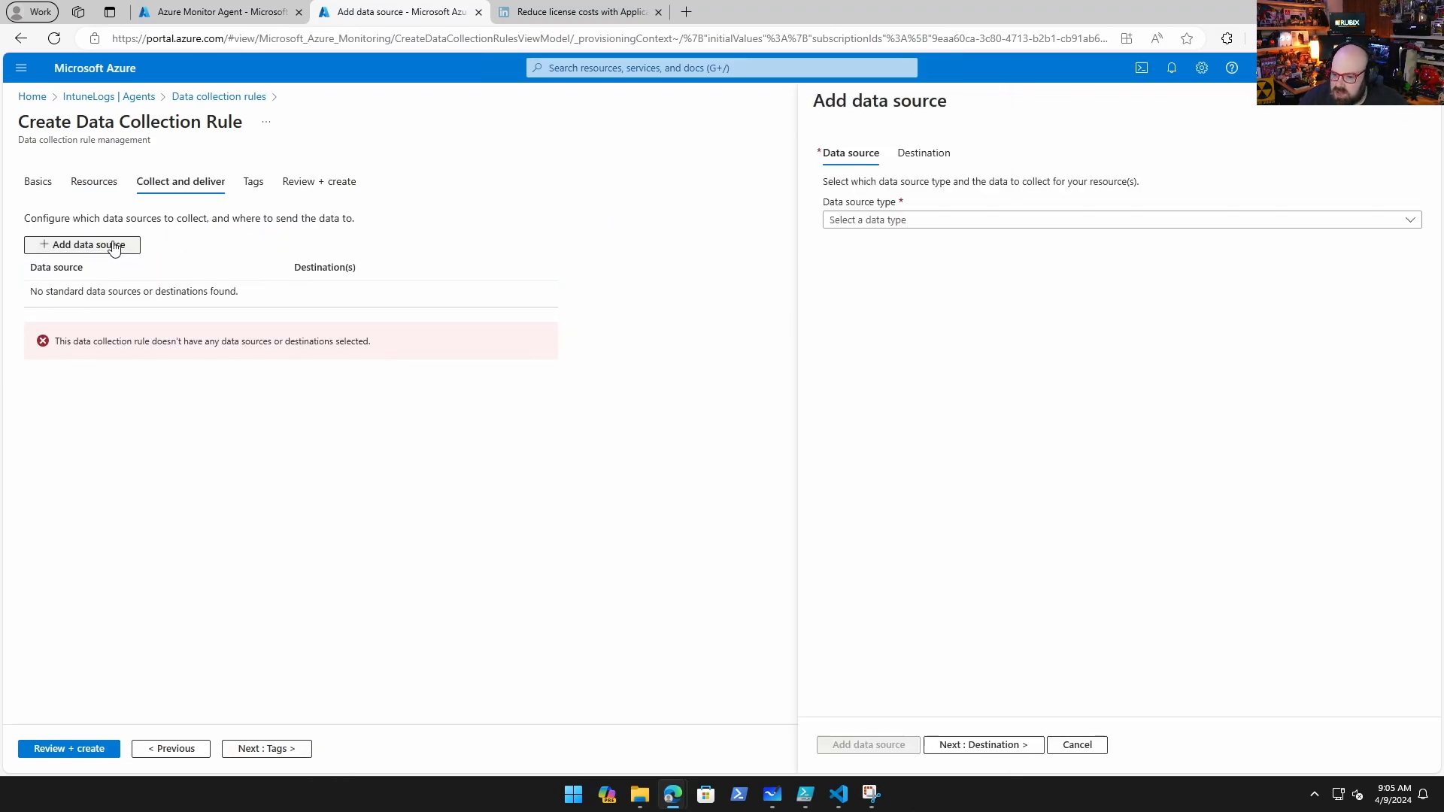
{"action": "left_click", "coordinate": [977, 220]}
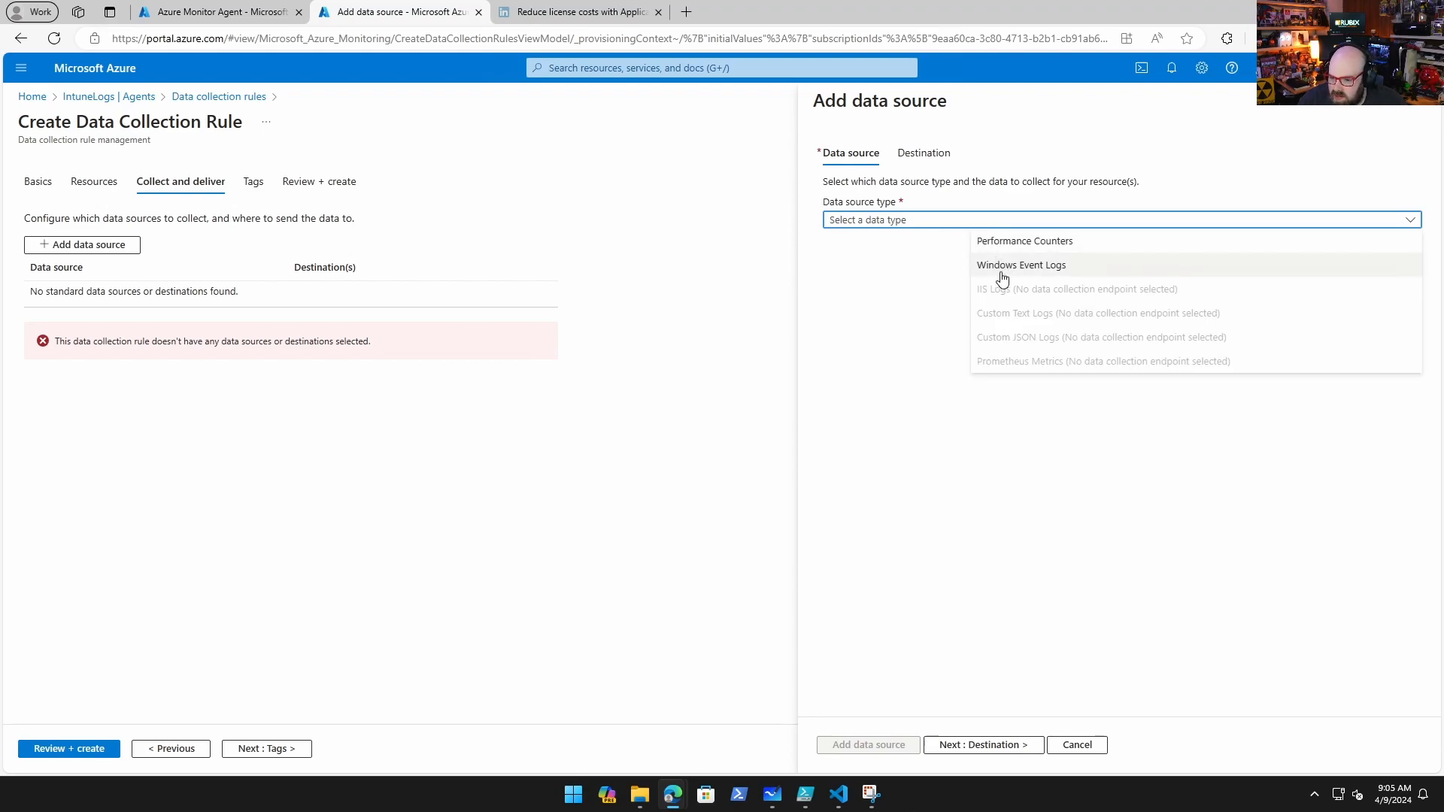
{"action": "left_click", "coordinate": [982, 264]}
{"action": "left_click", "coordinate": [945, 354]}
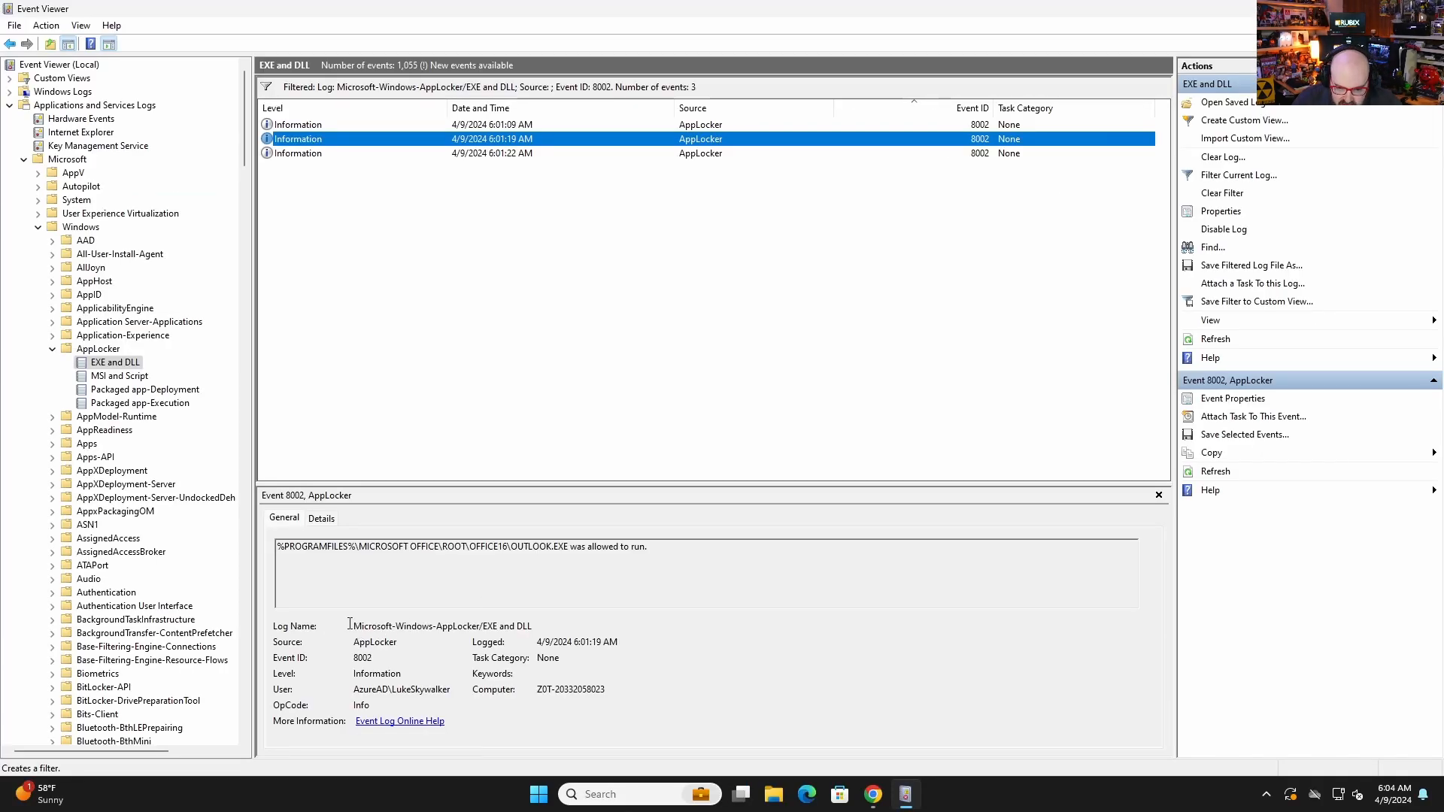
{"action": "left_click_drag", "start_coordinate": [534, 626], "coordinate": [356, 618]}
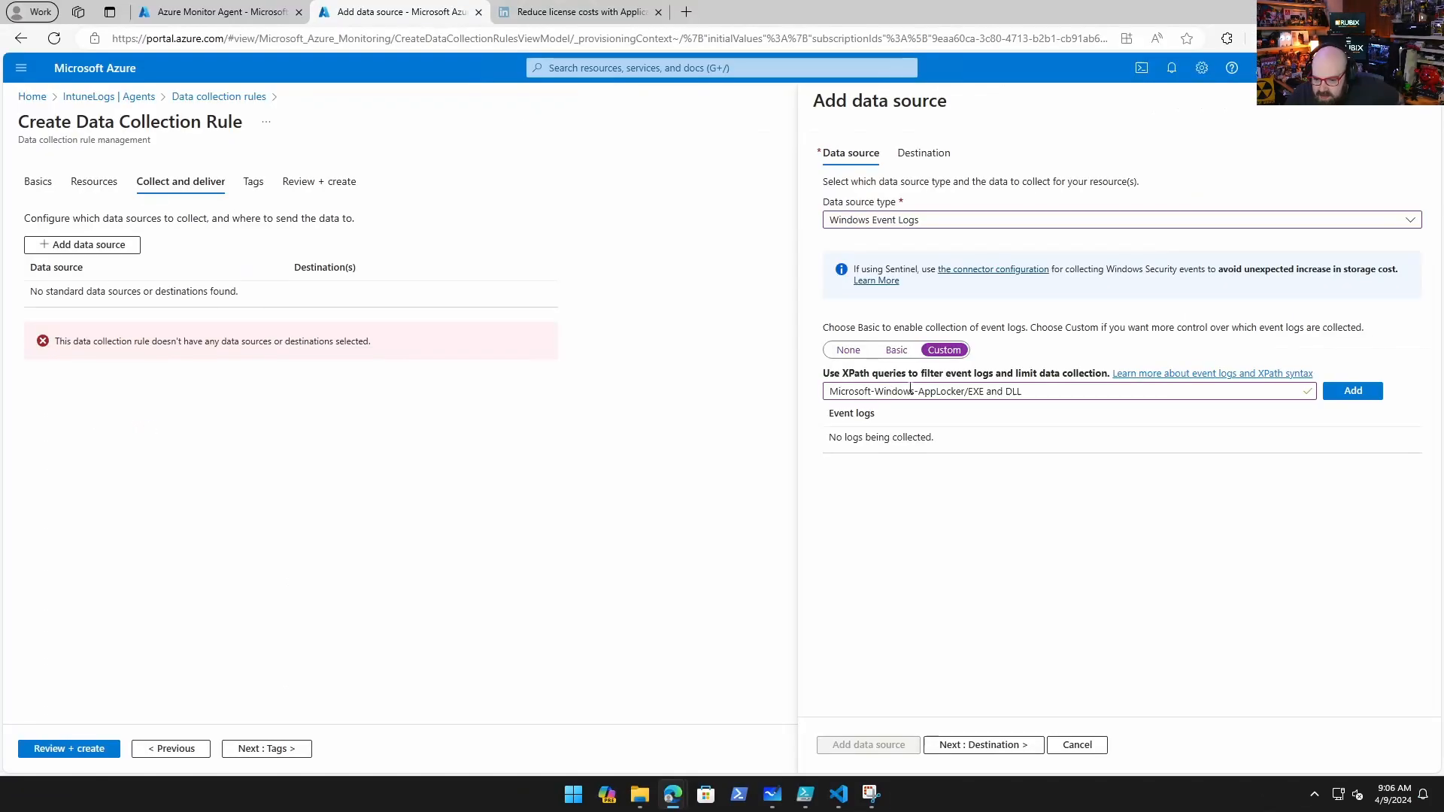
{"action": "left_click", "coordinate": [1379, 396]}
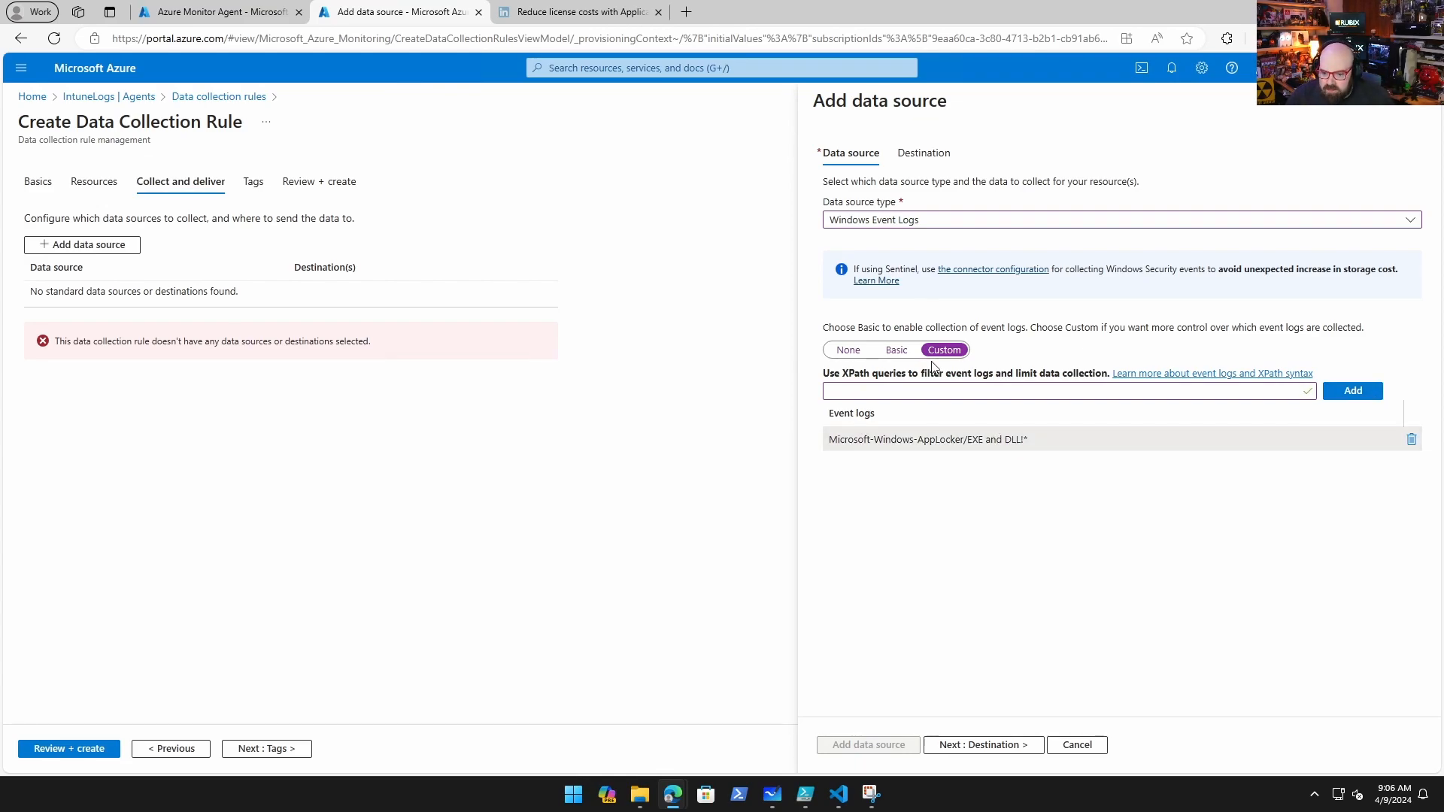
Set the data source's destination to Azure Monitor Logs, Azure subscription 1, IntuneLogs (RSG-LOGS-001), and create the data collection rule.
{"action": "left_click", "coordinate": [924, 153]}
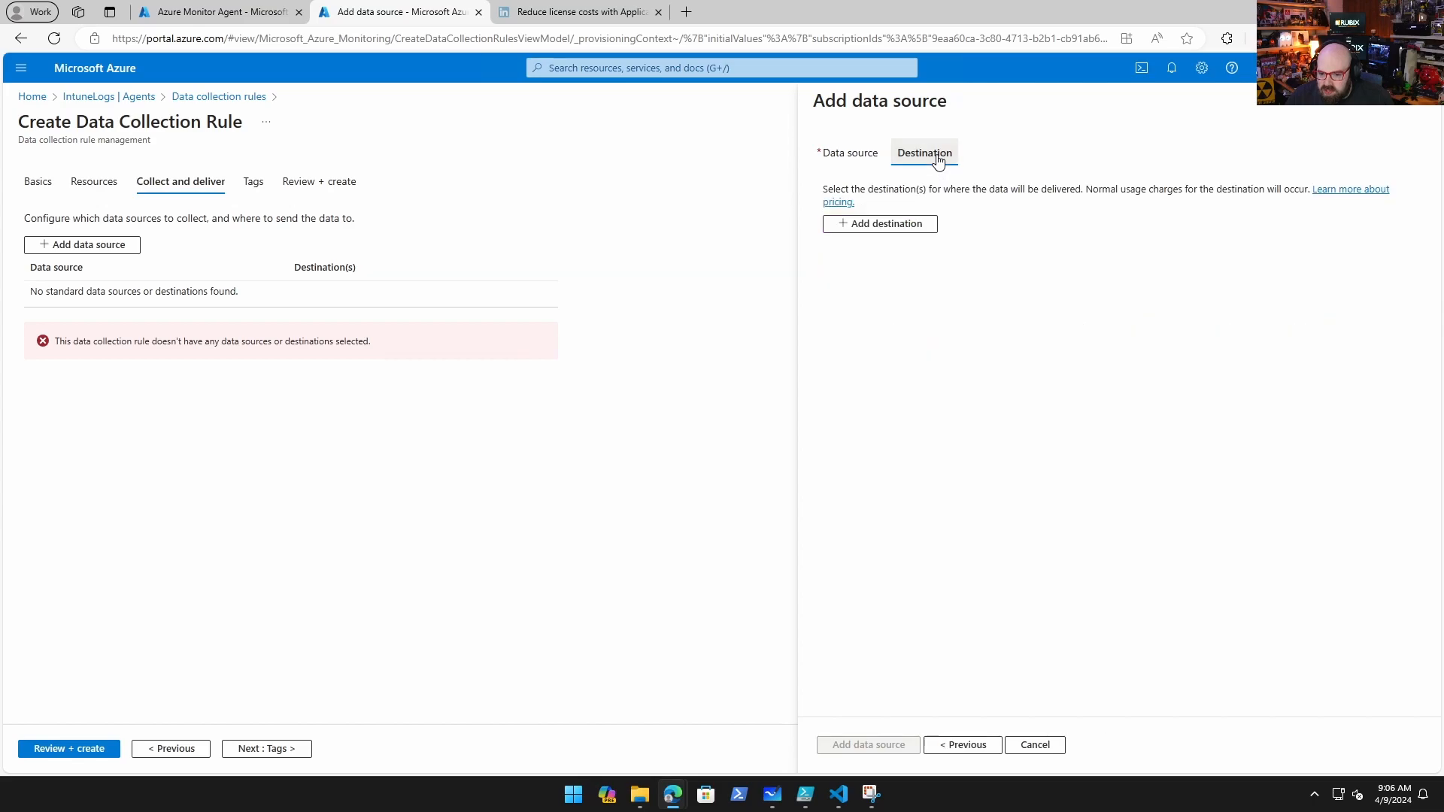
{"action": "left_click", "coordinate": [890, 225]}
{"action": "left_click", "coordinate": [926, 272]}
{"action": "left_click", "coordinate": [911, 295]}
{"action": "left_click", "coordinate": [1121, 275]}
{"action": "left_click", "coordinate": [1121, 275]}
{"action": "left_click", "coordinate": [1245, 277]}
{"action": "left_click", "coordinate": [1266, 326]}
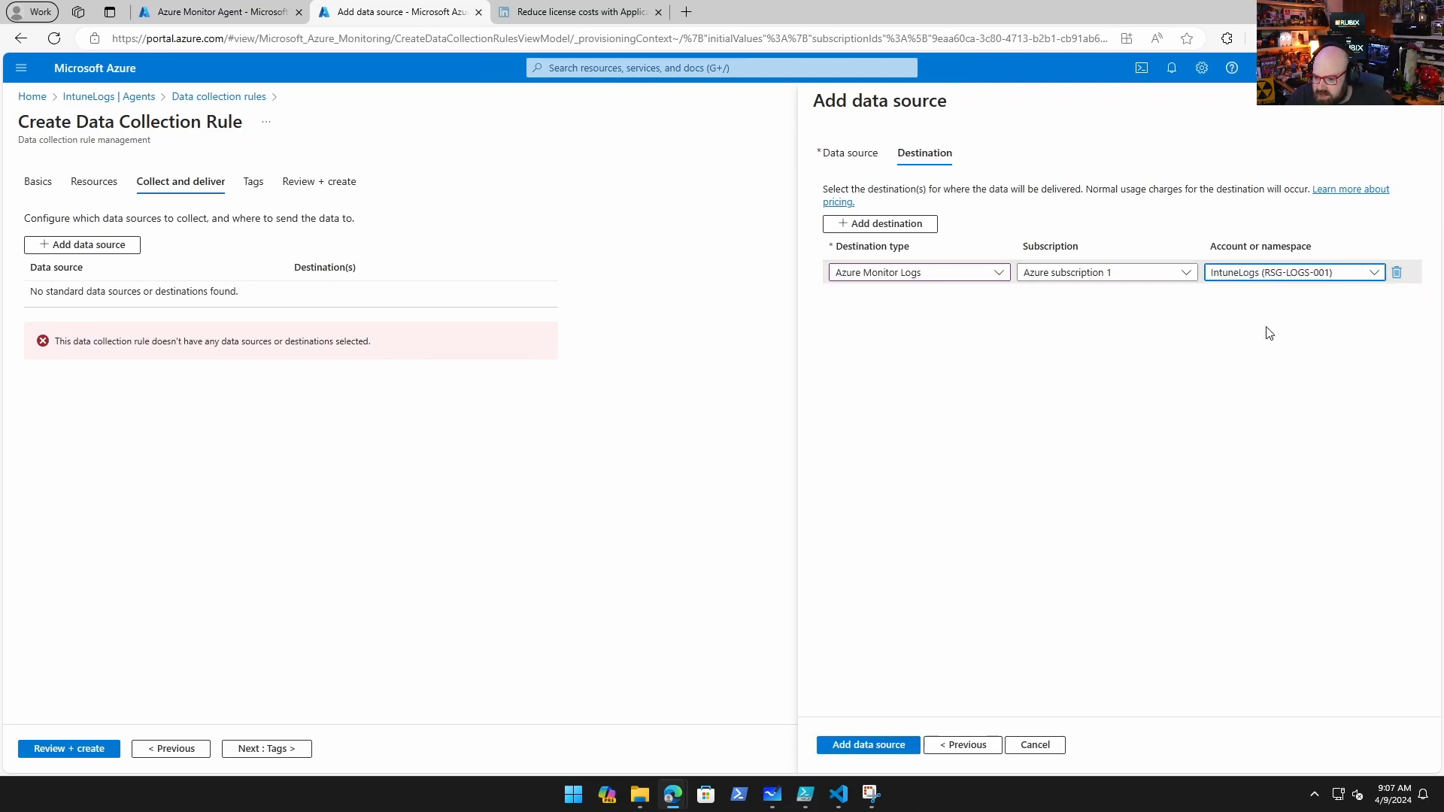
{"action": "left_click", "coordinate": [895, 748]}
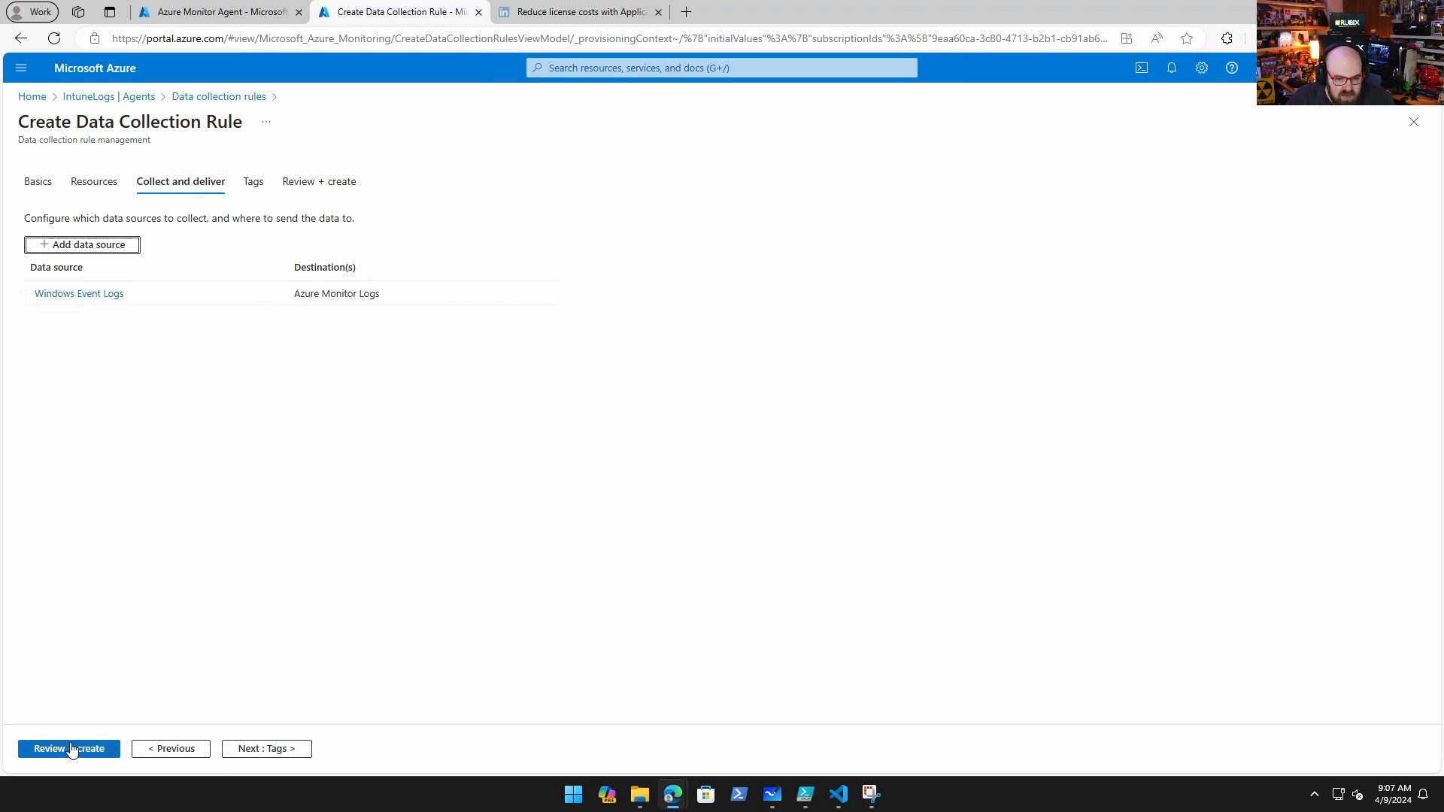
{"action": "left_click", "coordinate": [113, 748]}
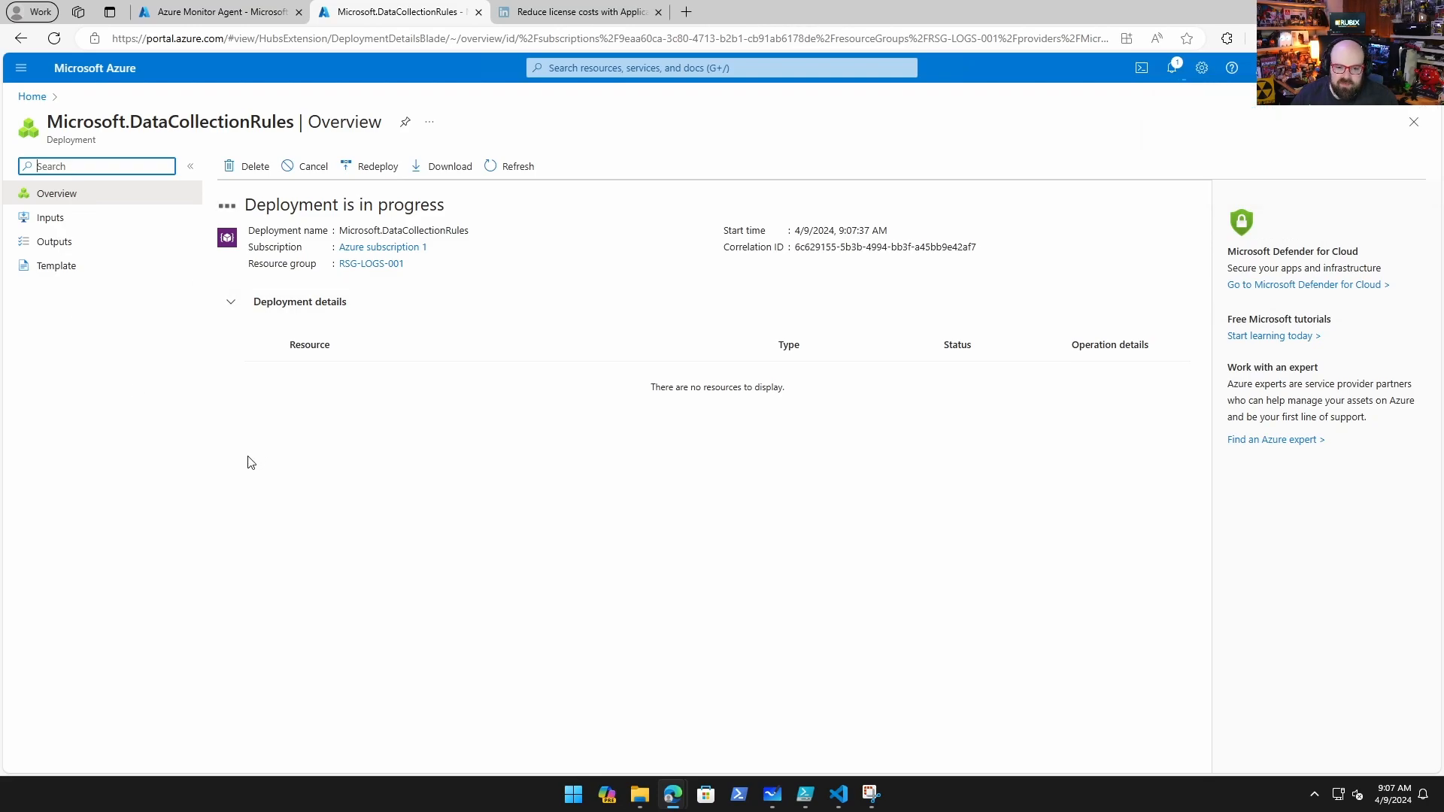
Switch to Microsoft Whiteboard, bring up the shape choices, and move the data collection rule triangle closer to the Log Workspace circle.
{"action": "key", "text": "alt+Tab"}
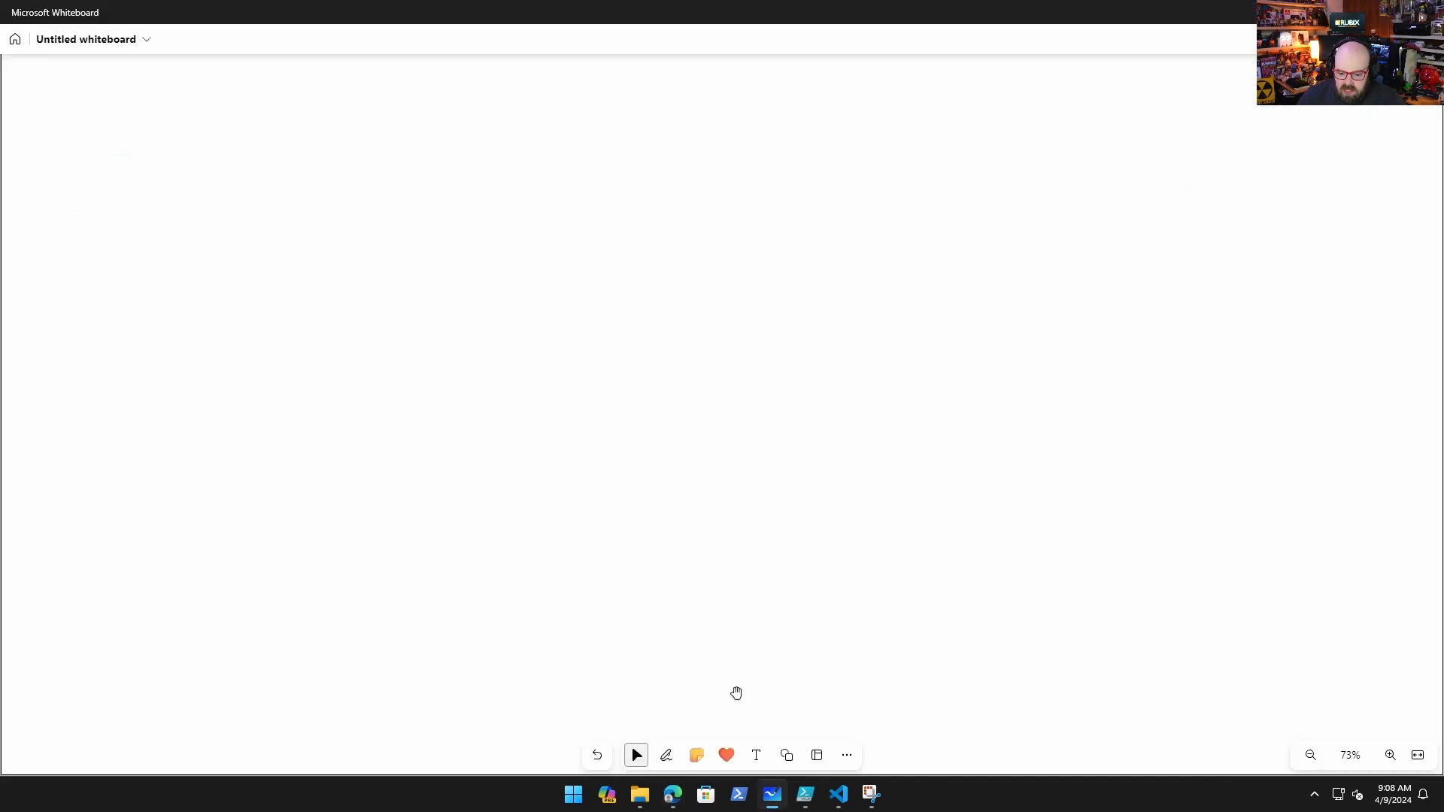
{"action": "left_click", "coordinate": [786, 756]}
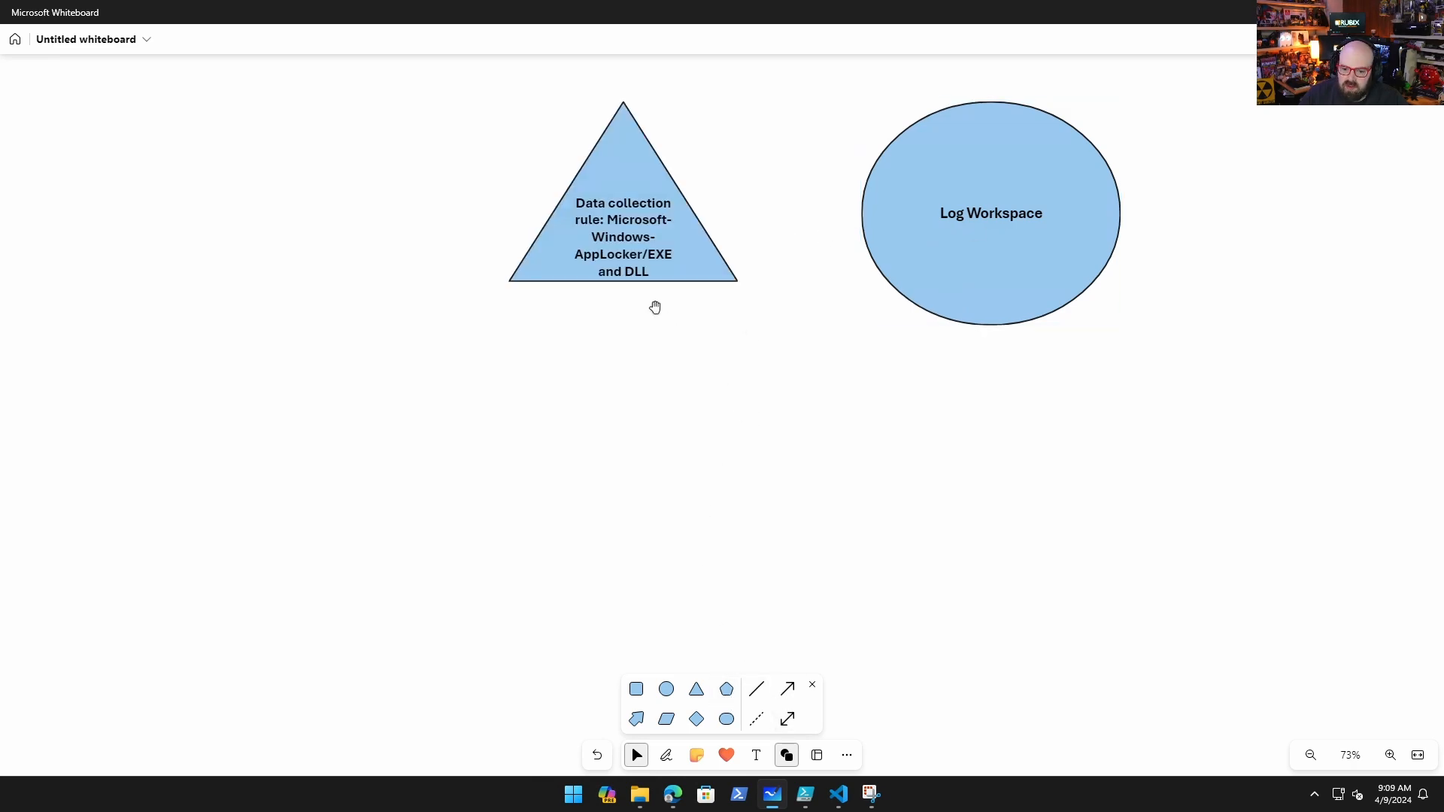
{"action": "left_click", "coordinate": [632, 275]}
{"action": "left_click_drag", "start_coordinate": [647, 241], "coordinate": [693, 239]}
Draw a large rectangle below and left of the data collection rule triangle and label it "Intune managed PCs with Azure Monitor Agent".
{"action": "left_click_drag", "start_coordinate": [63, 405], "coordinate": [411, 611]}
{"action": "left_click", "coordinate": [242, 504]}
{"action": "type", "text": "Intune man"}
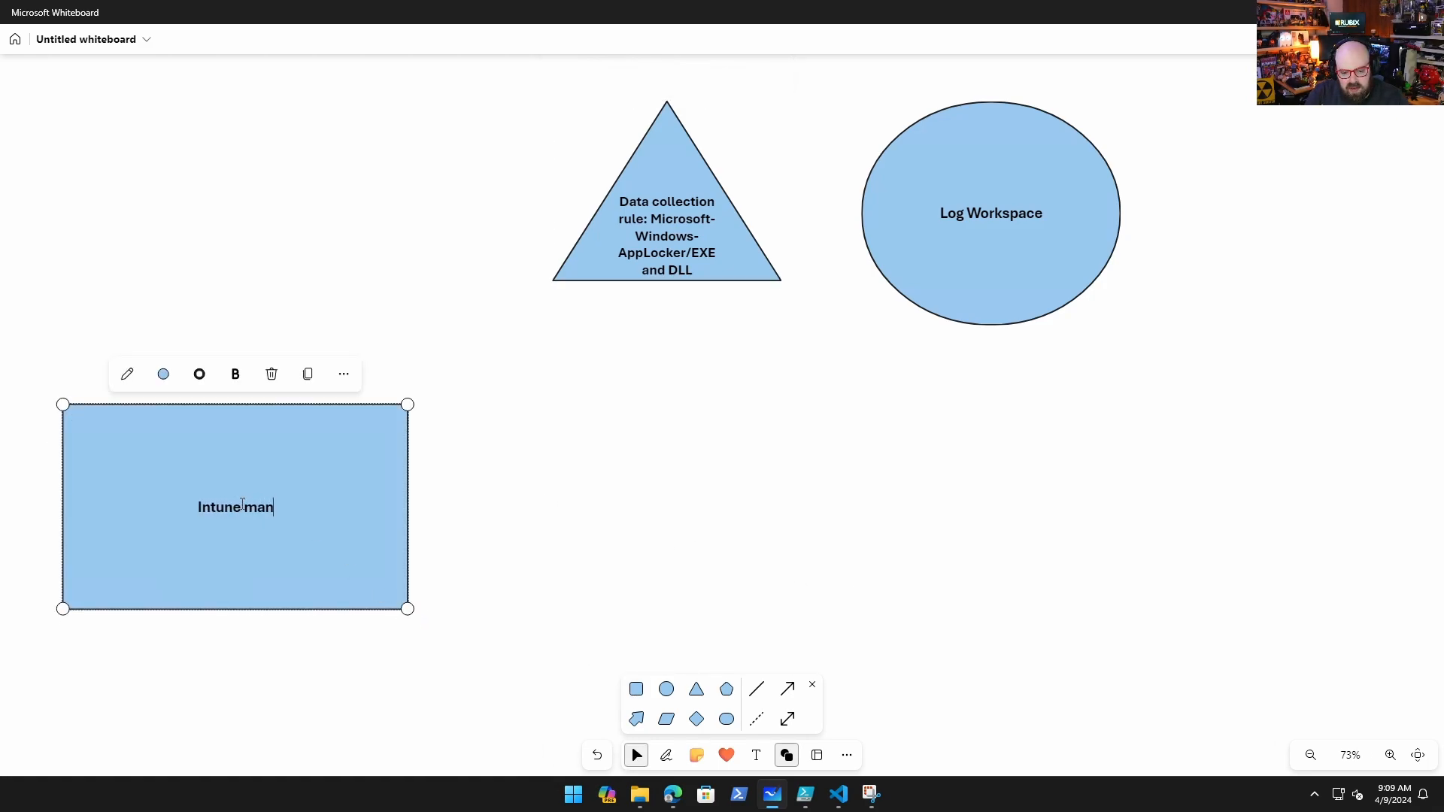
{"action": "type", "text": "aged PCs"}
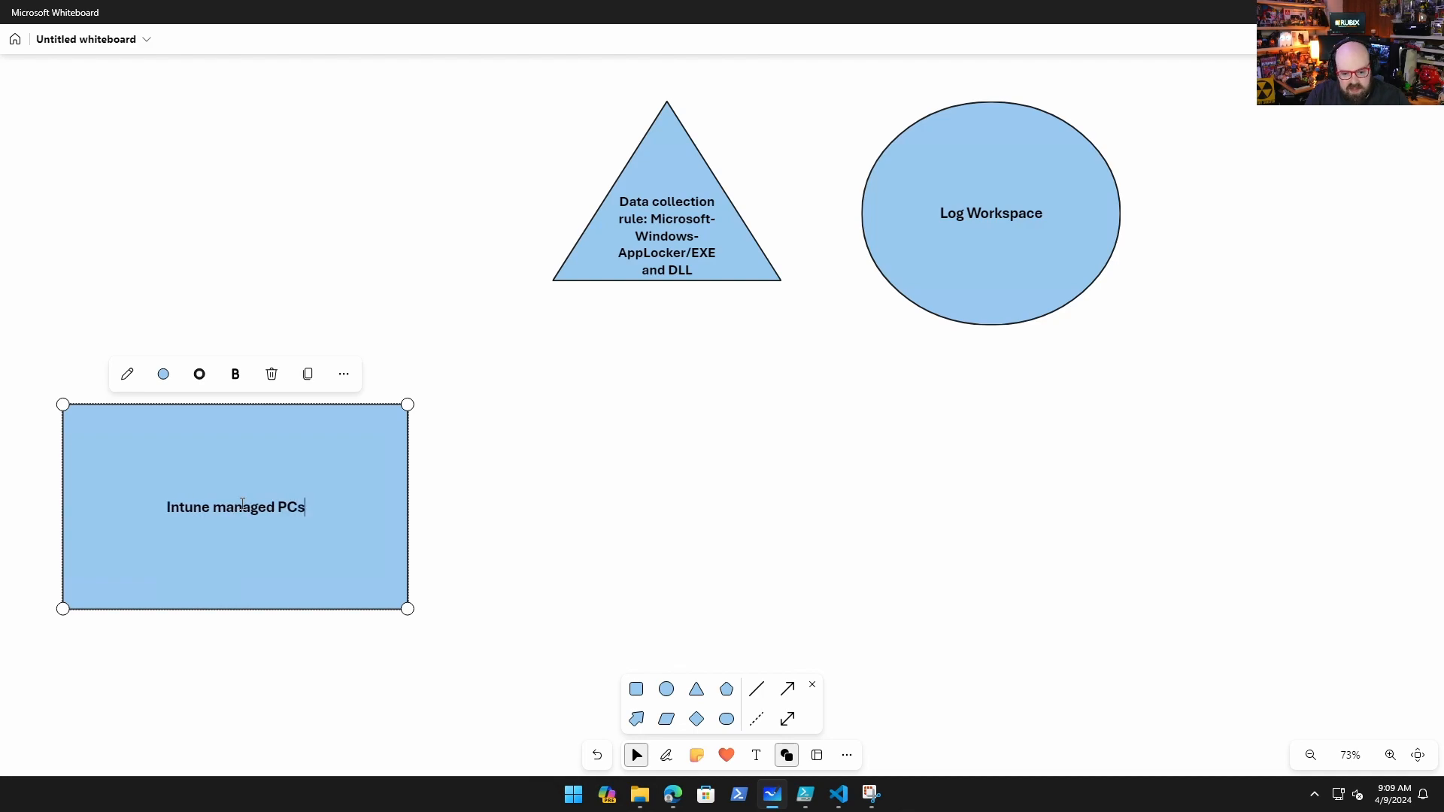
{"action": "type", "text": " with Azu"}
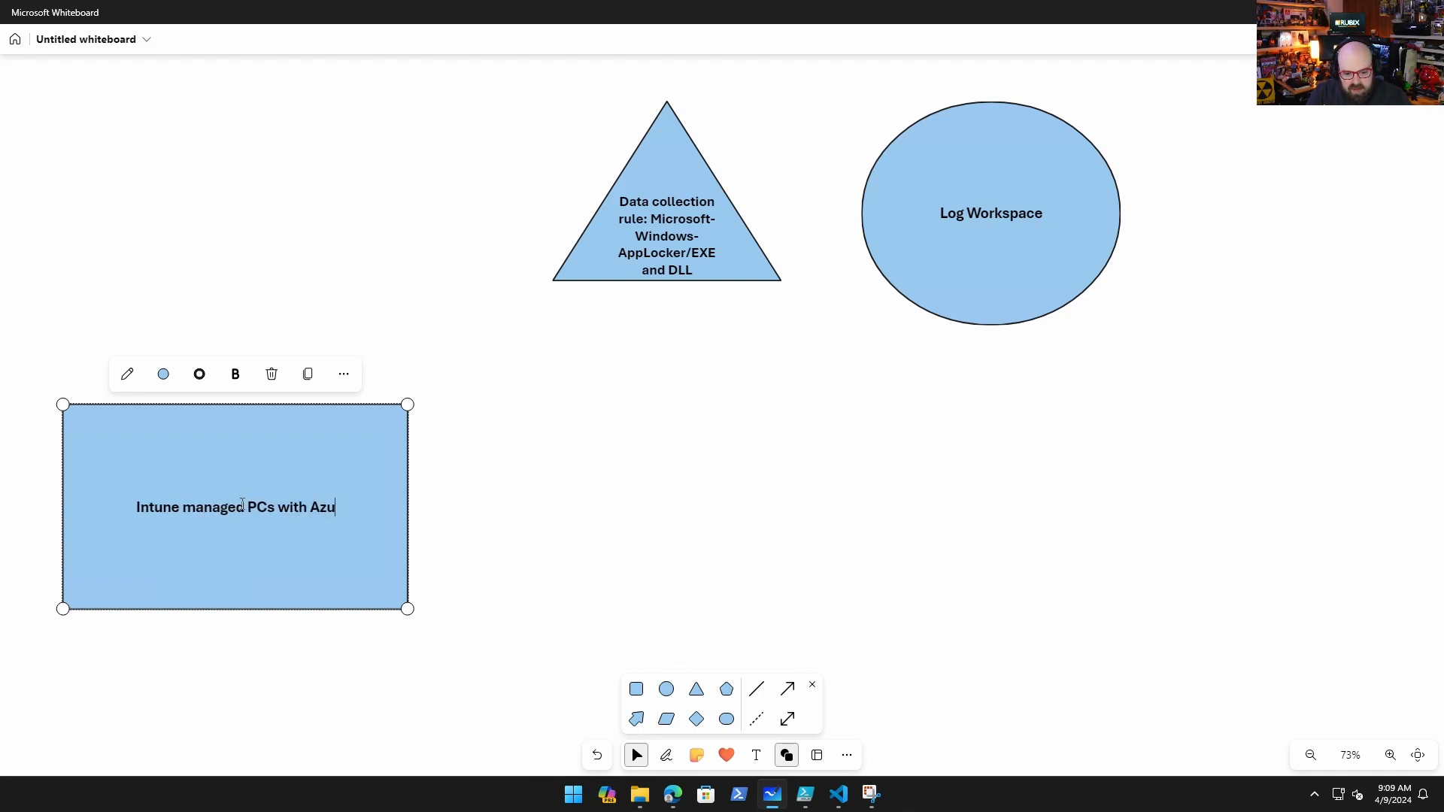
{"action": "type", "text": "re Monitor Agent"}
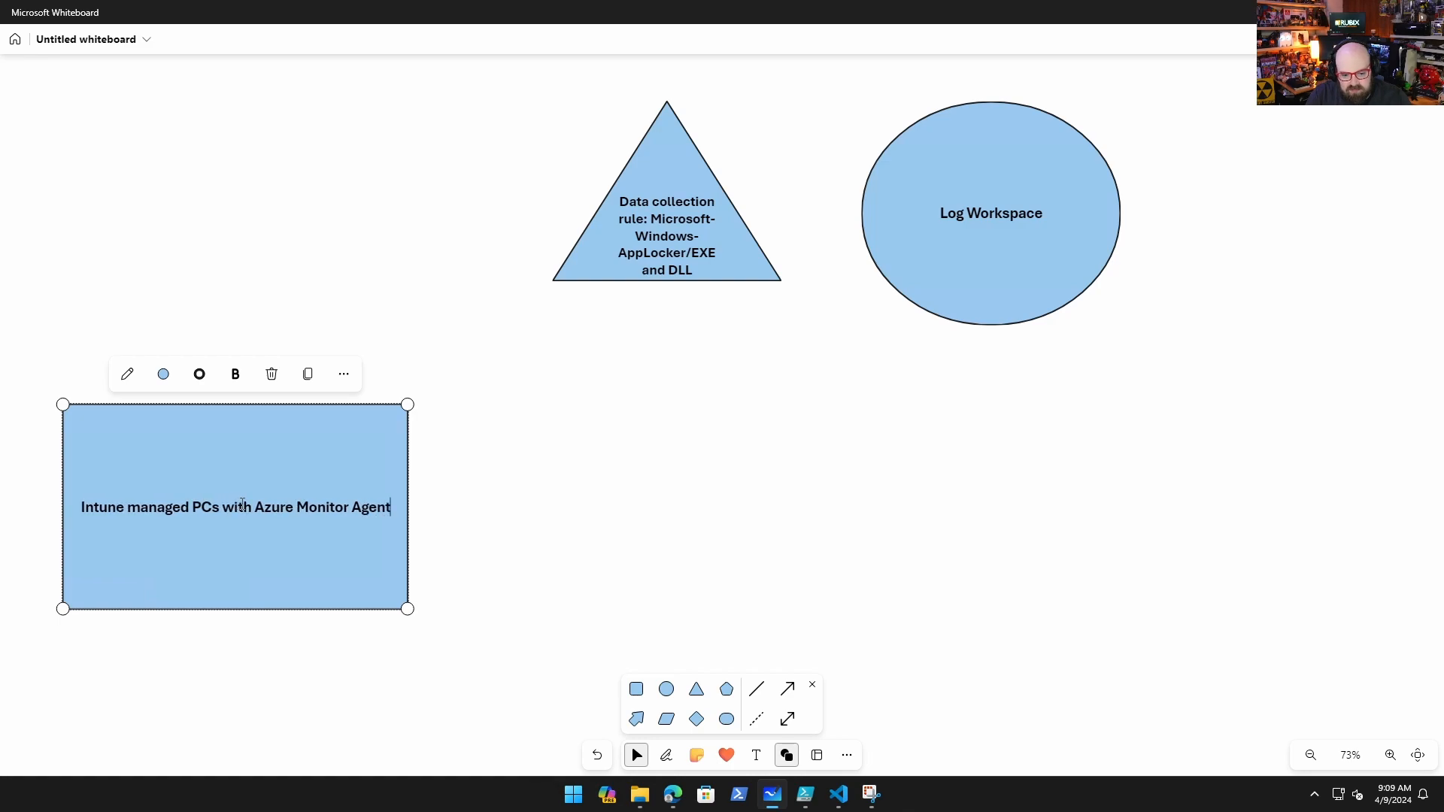
{"action": "left_click", "coordinate": [893, 351]}
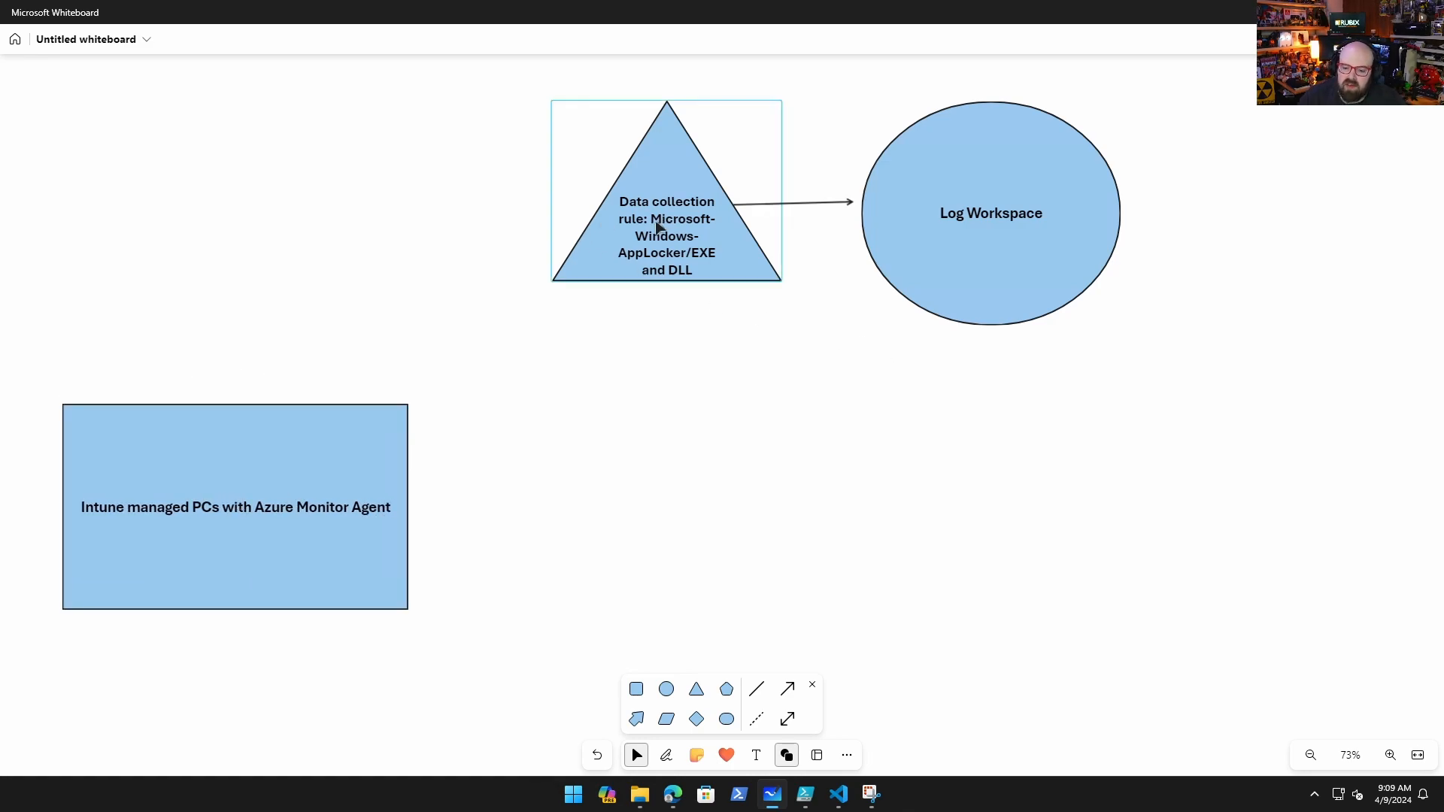